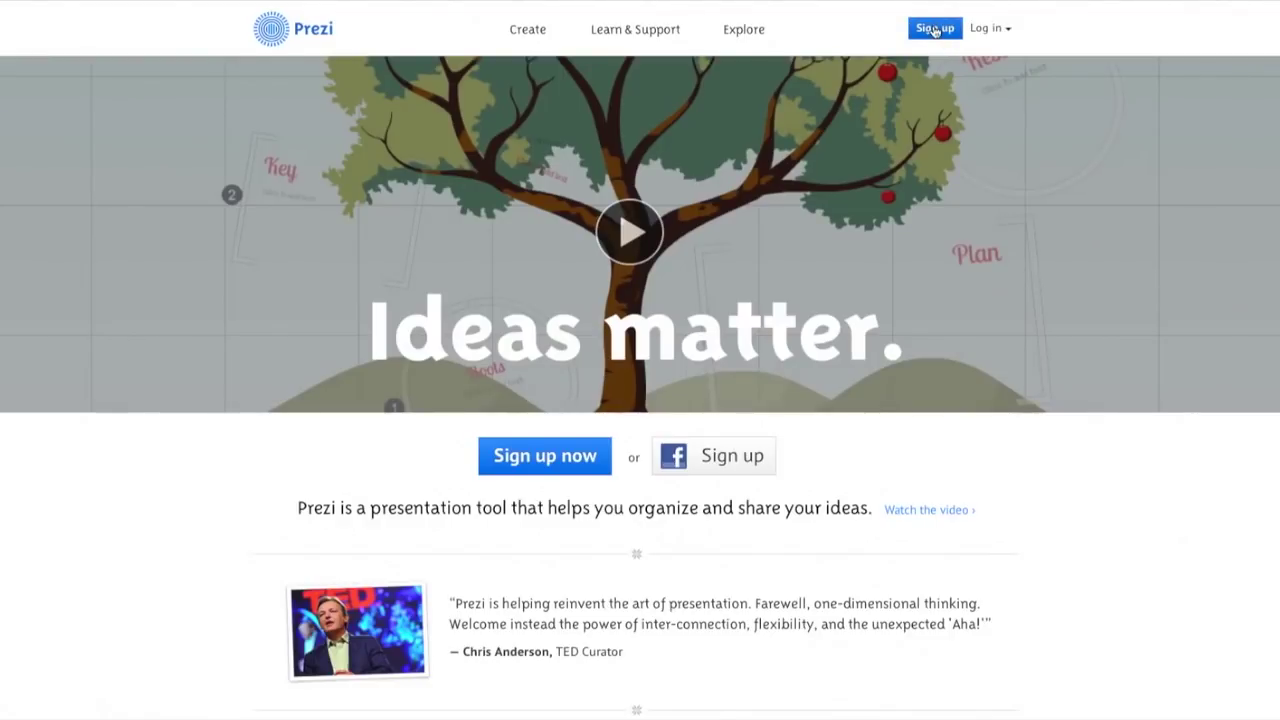
- Start signing up for the free Public Prezi license
left_click(935, 30)
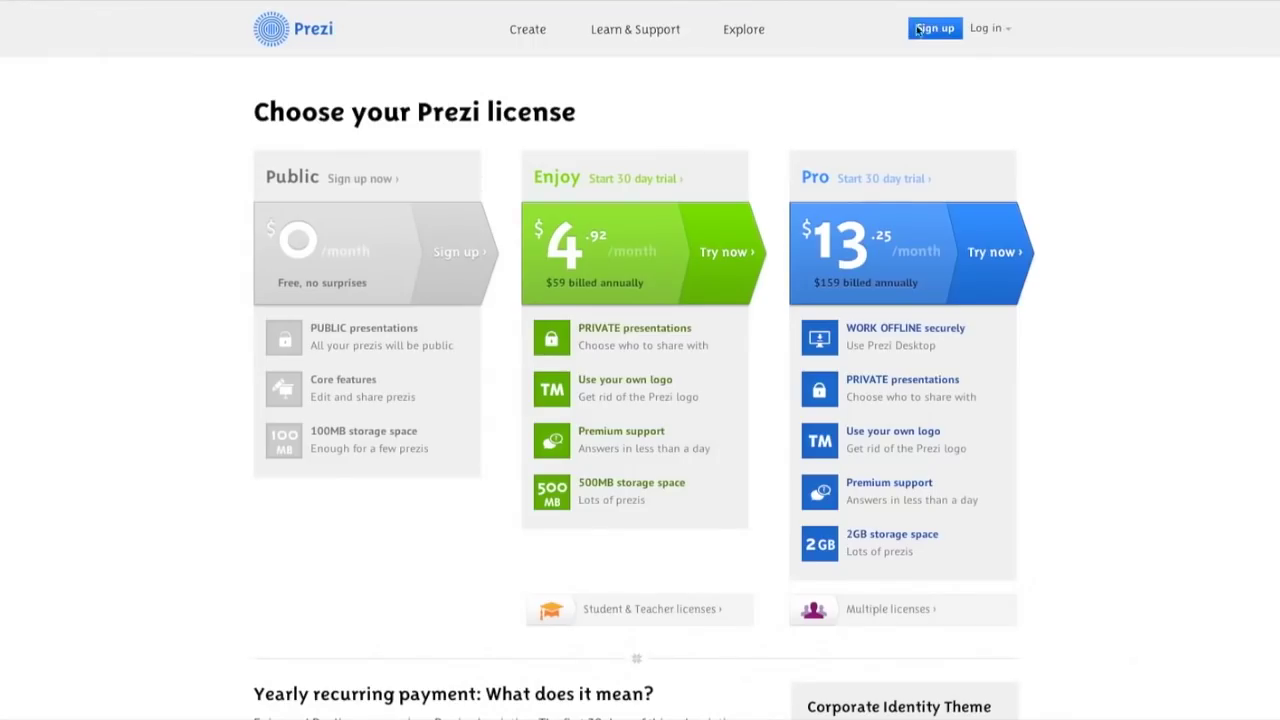
left_click(361, 180)
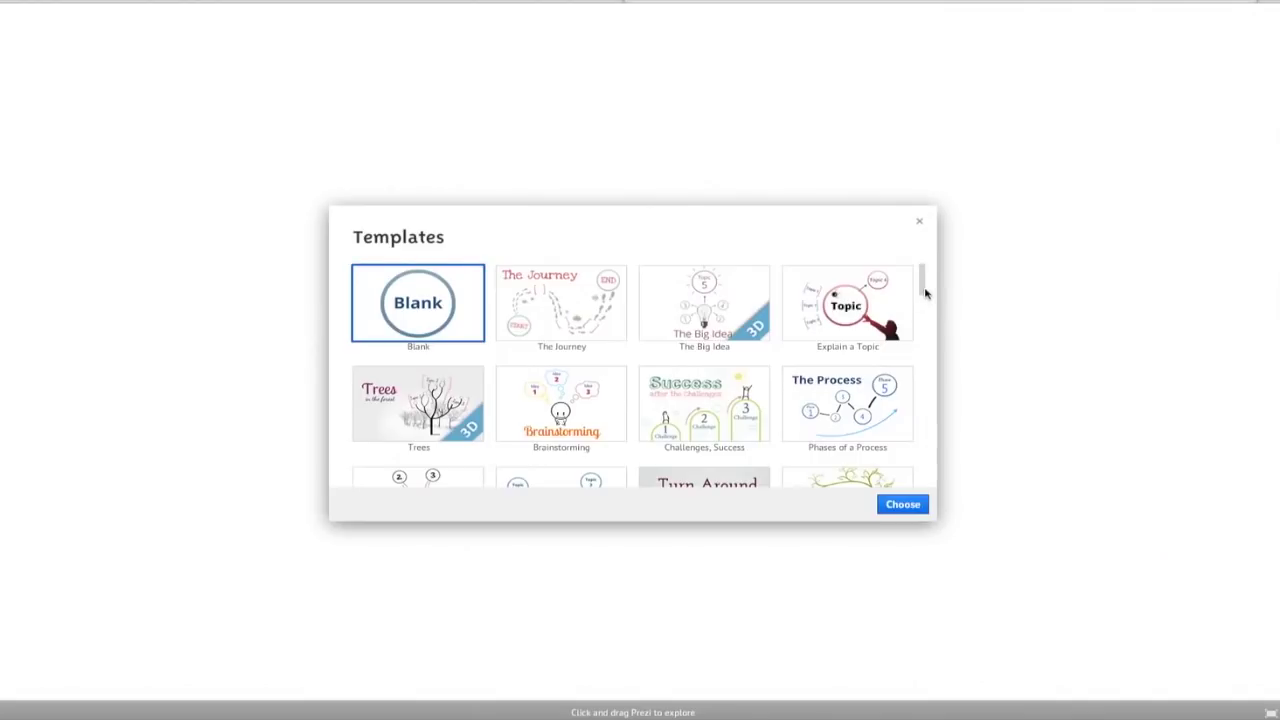
- Create a prezi from the template The Journey and apply the Coffee theme to it
left_click(573, 316)
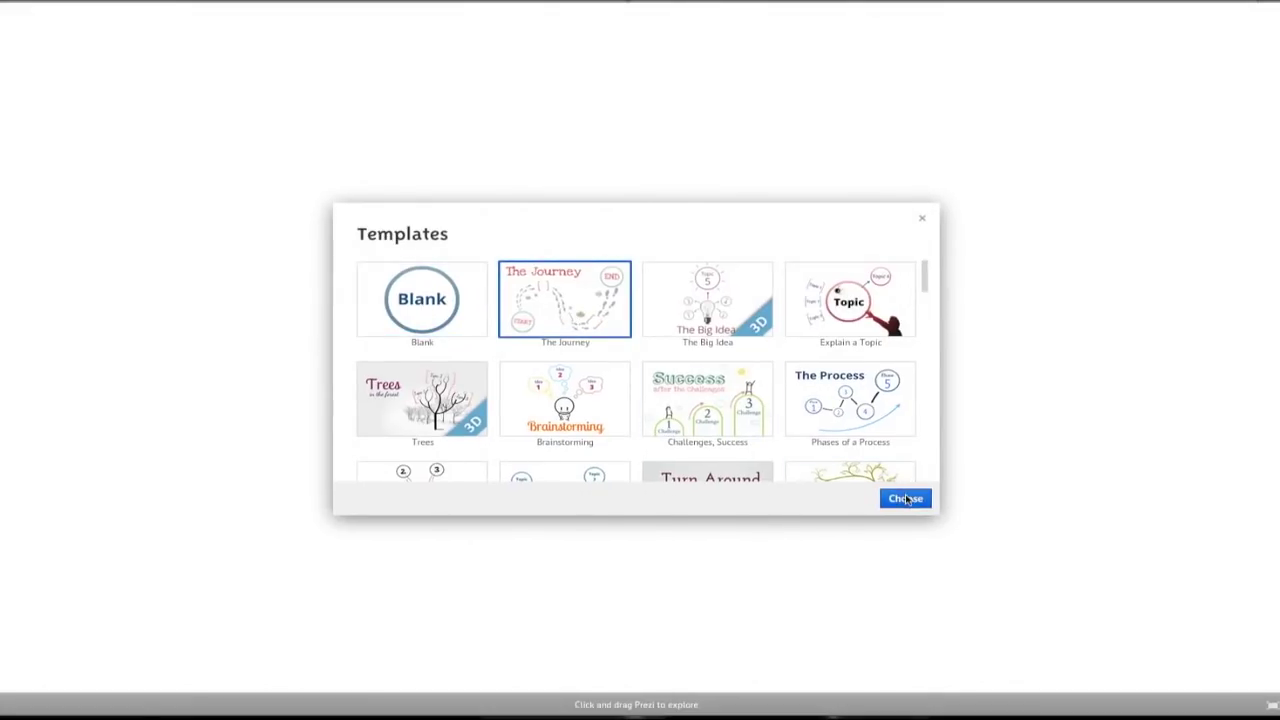
left_click(907, 500)
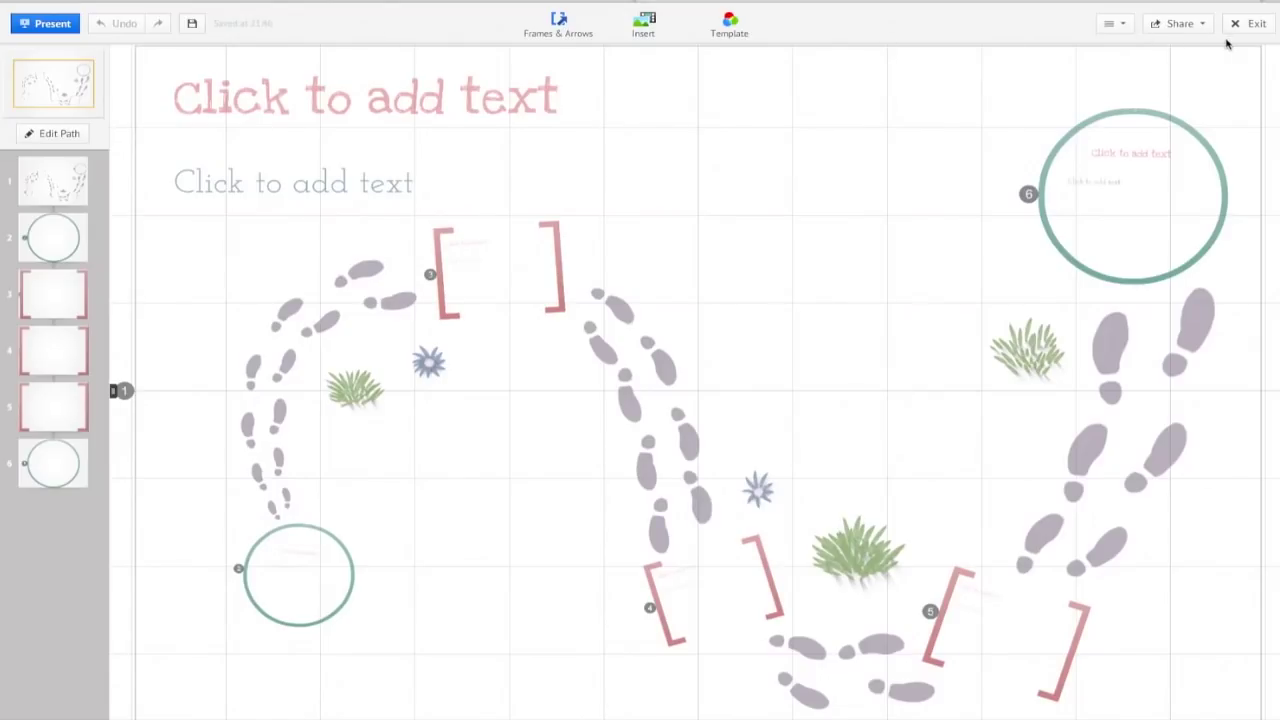
left_click(743, 33)
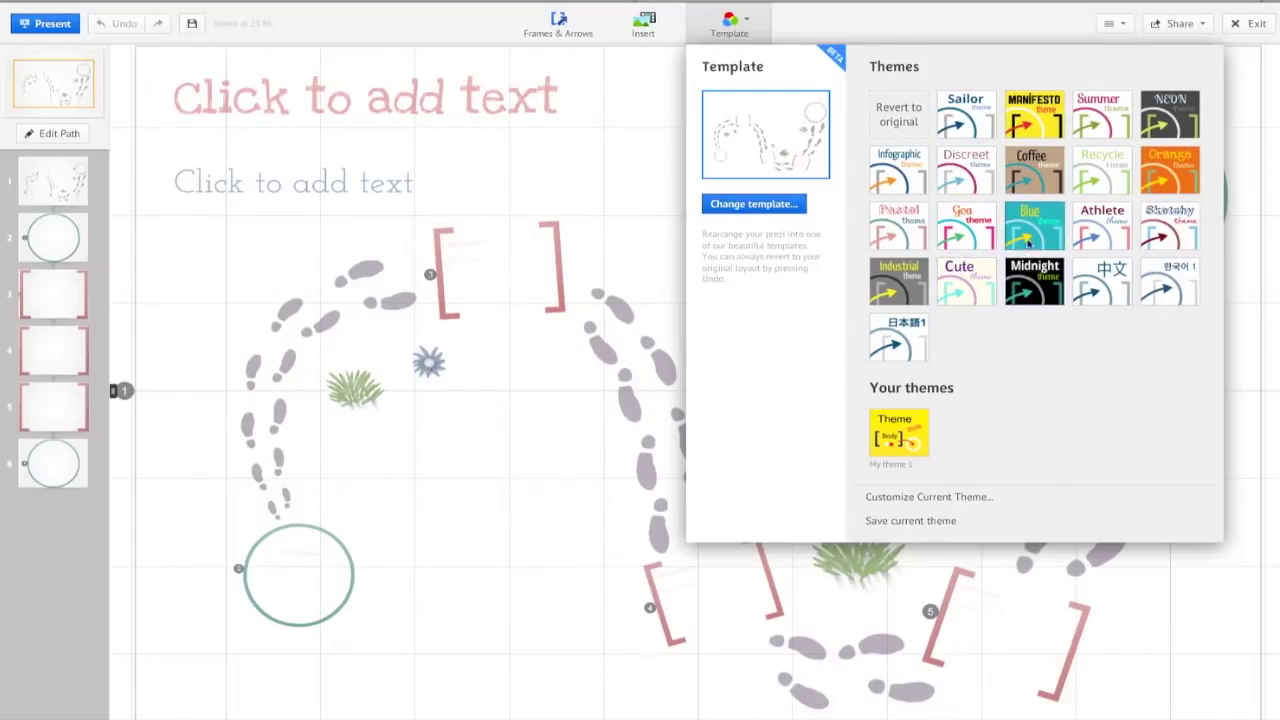
left_click(1040, 183)
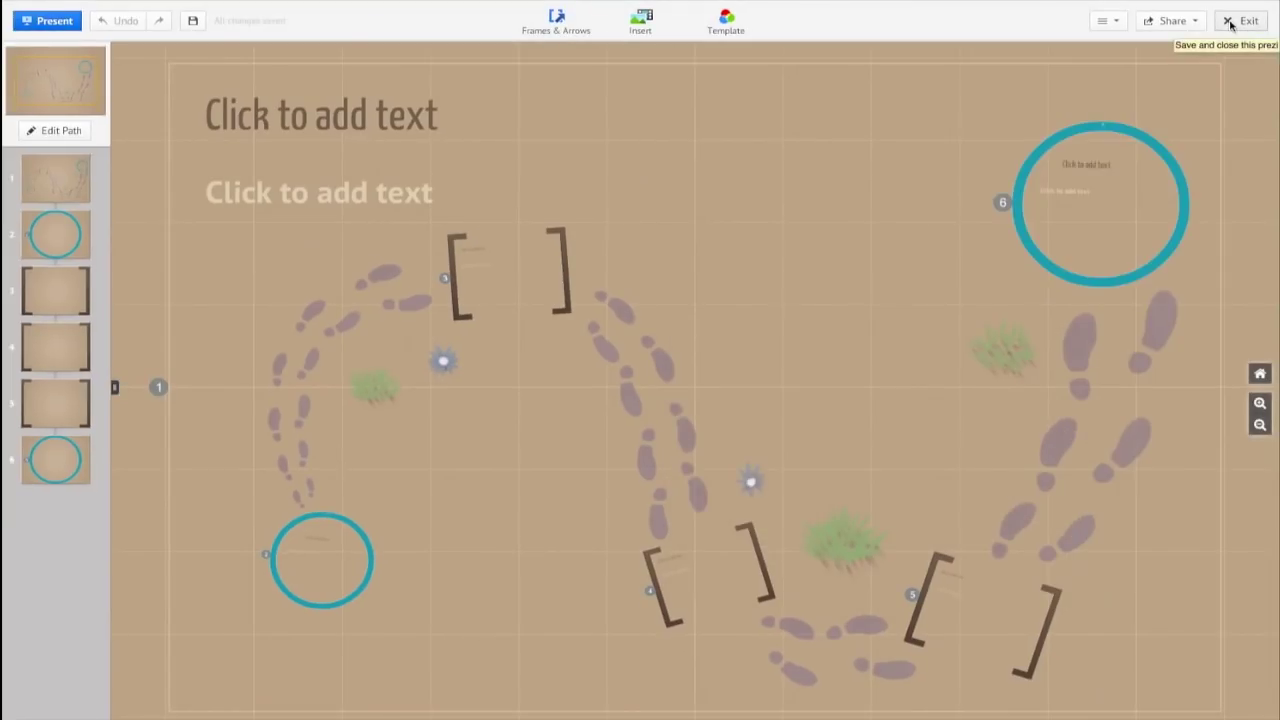
- Exit the footprints prezi and open "Captain Mike's Prezi" from the list of your prezis for editing
left_click(1230, 22)
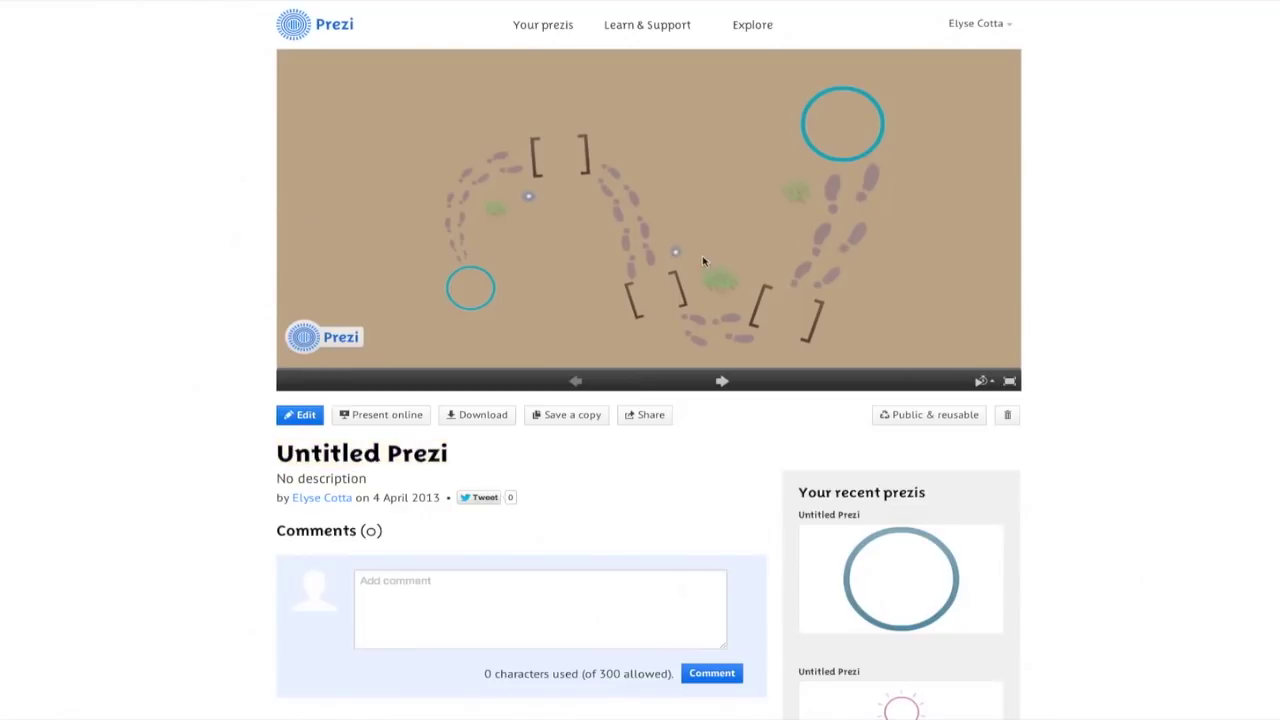
left_click(564, 27)
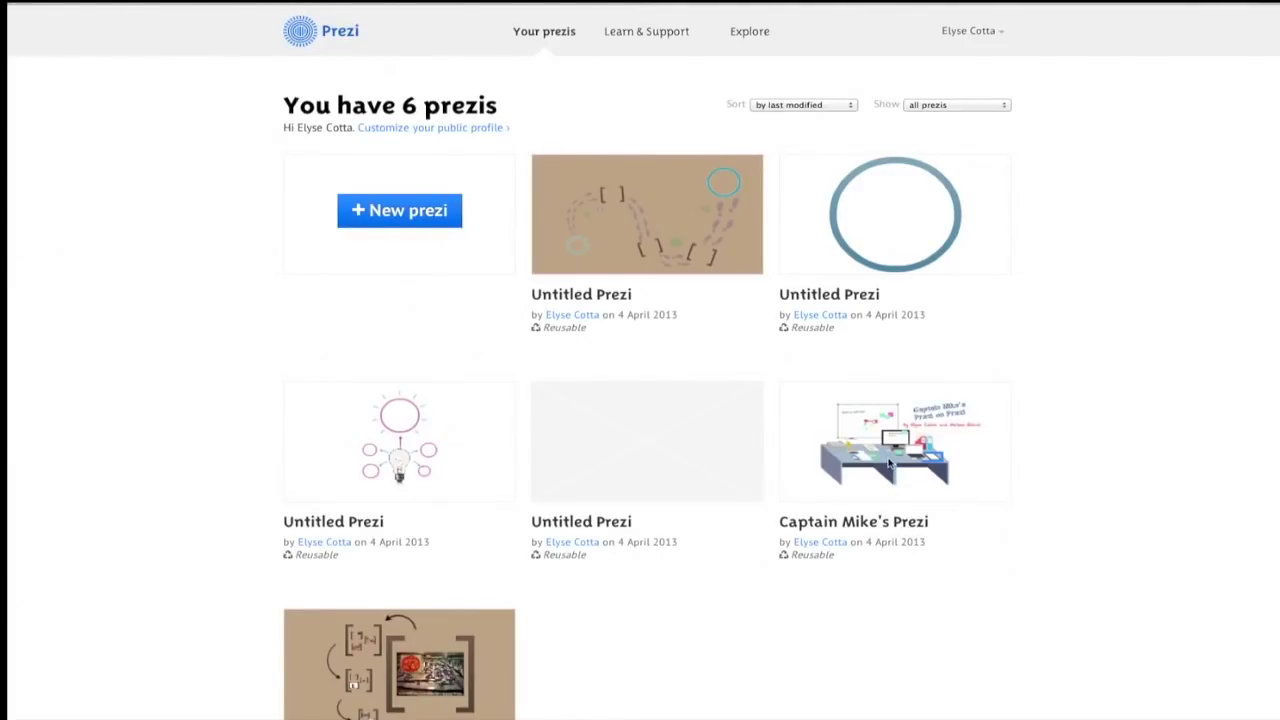
mouse_move(888, 462)
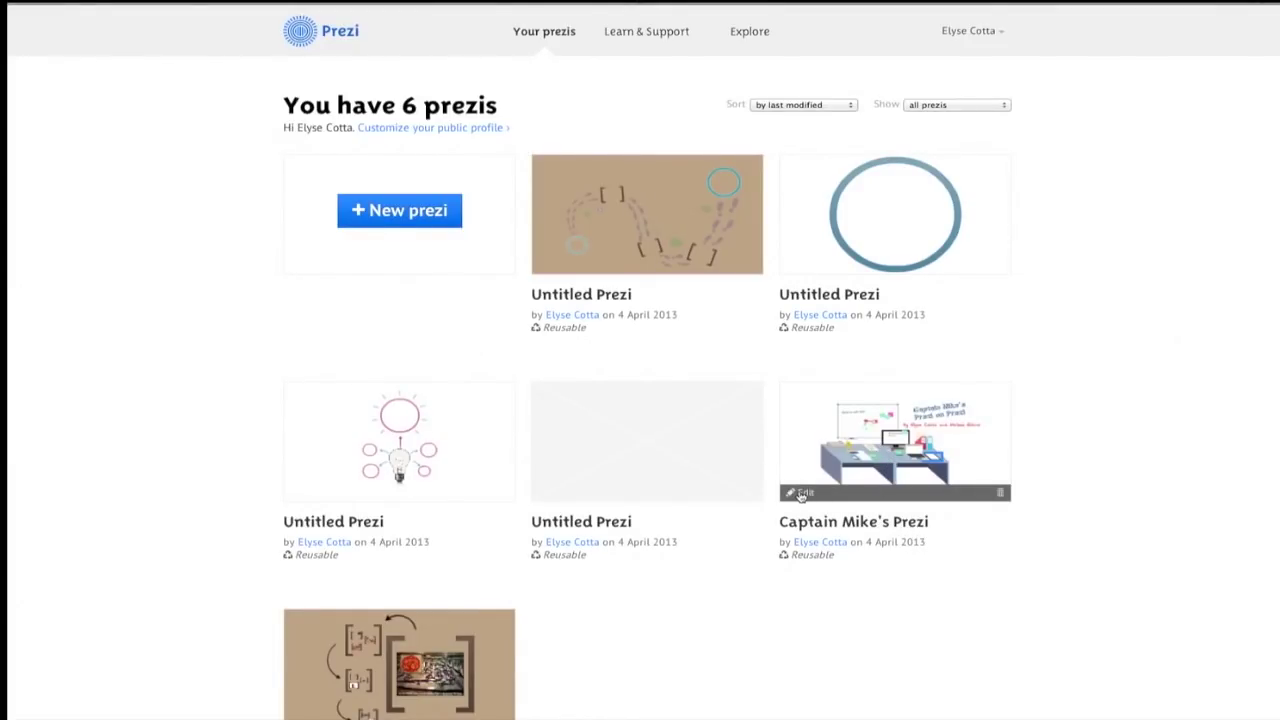
left_click(802, 494)
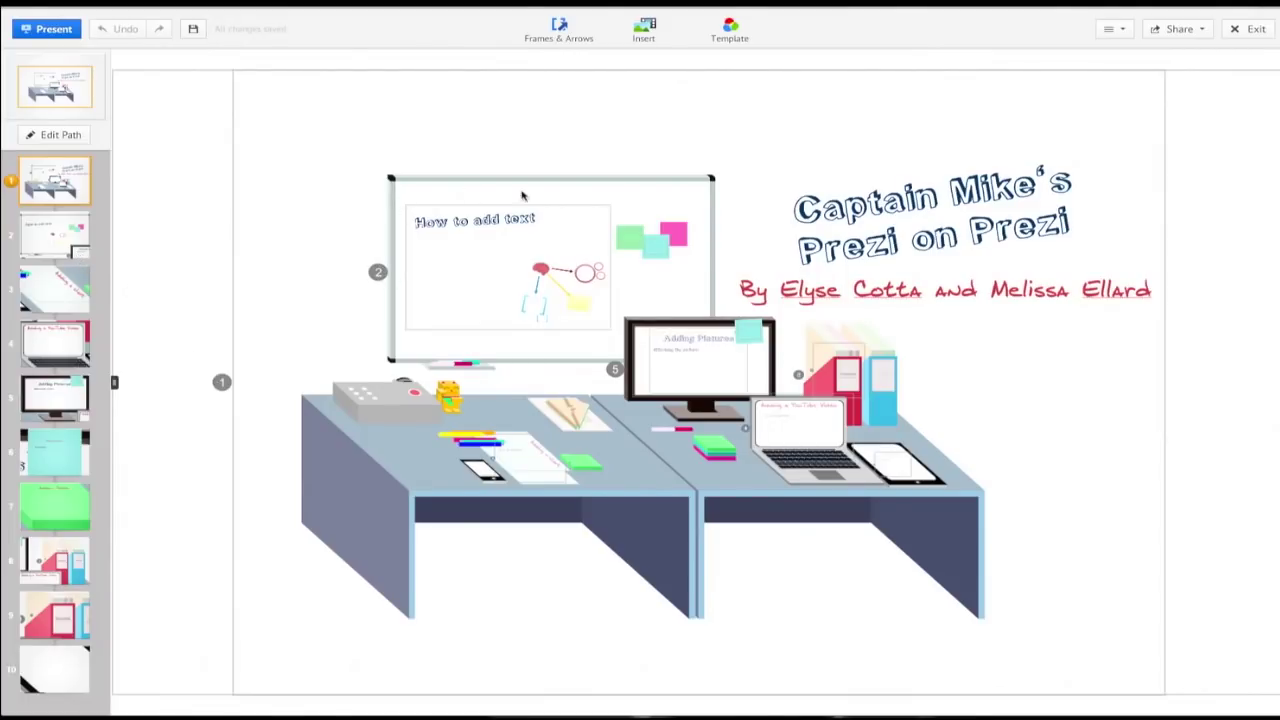
- Add the text "Captain Mike is amazing!" below the "How to add text" heading in the second path frame
left_click(49, 236)
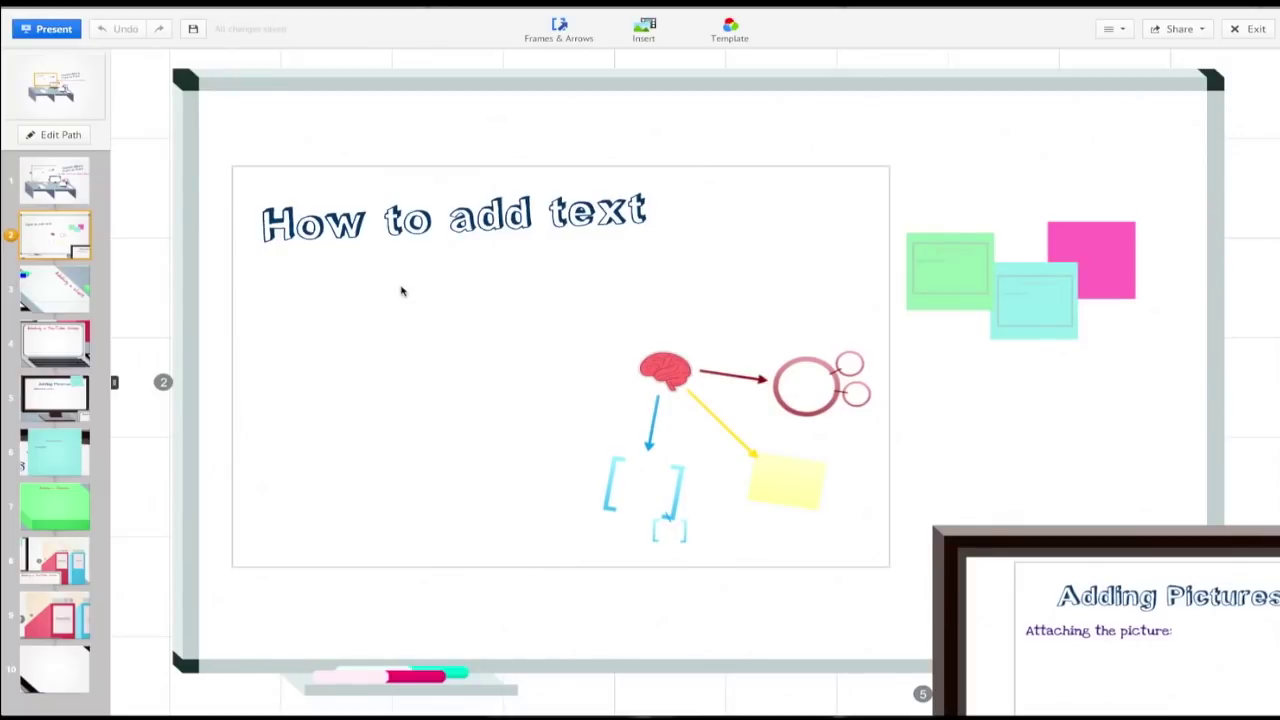
double_click(401, 291)
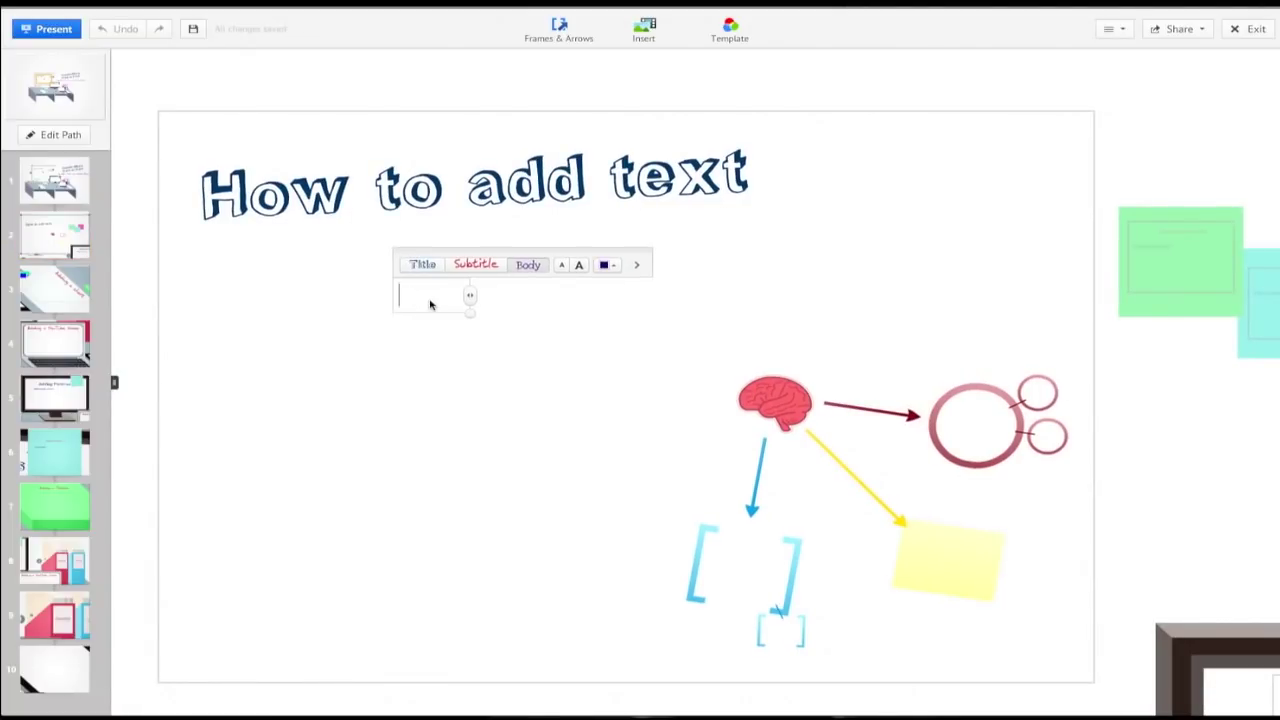
type("Captain Mik")
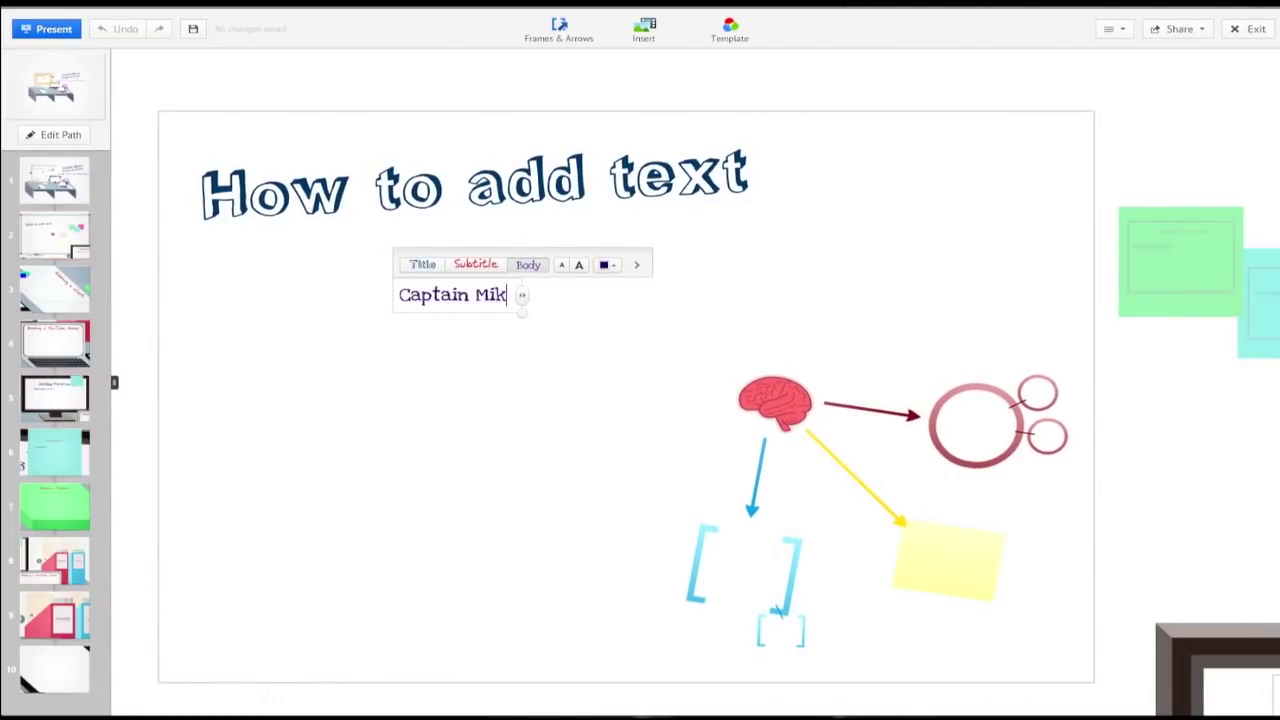
type("e is amazing")
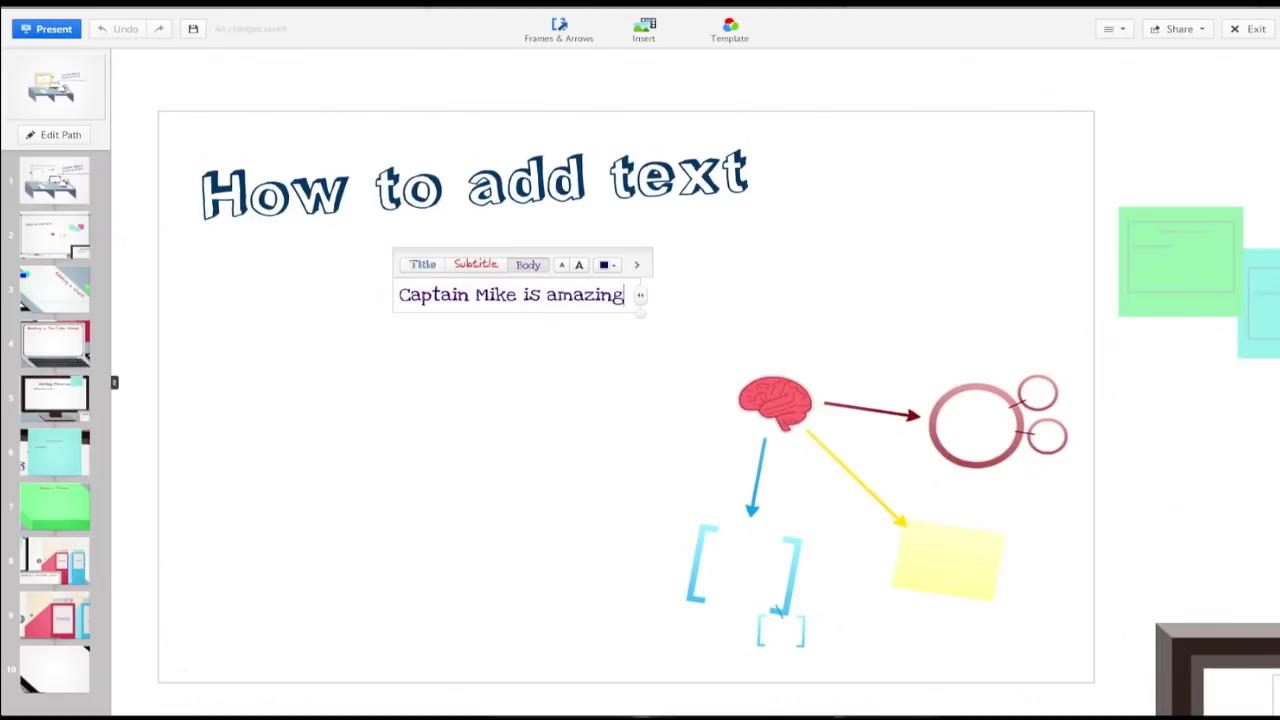
type("!")
- Try enlarging the new text by two increments and shrink it back to its original size
left_click(615, 266)
left_click(578, 265)
left_click(578, 265)
left_click(563, 265)
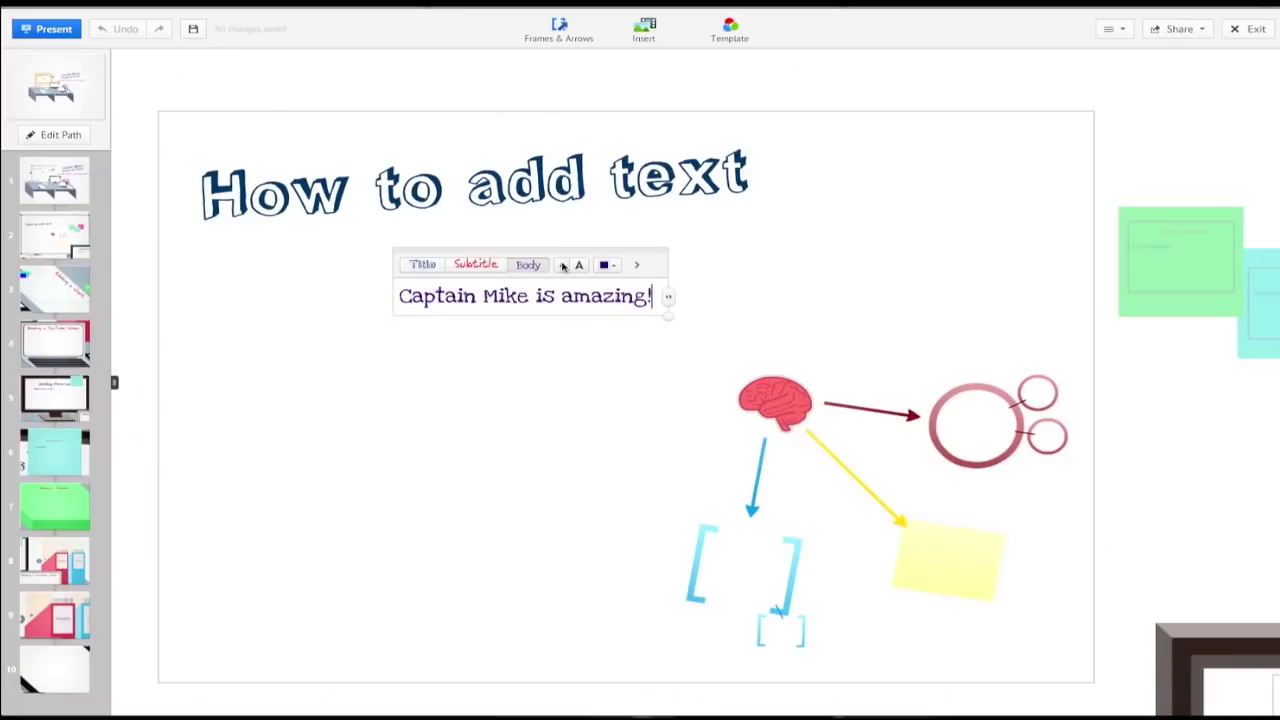
left_click(563, 265)
- Show the text's alignment options and try the Title and Subtitle styles before returning to Body
left_click(638, 265)
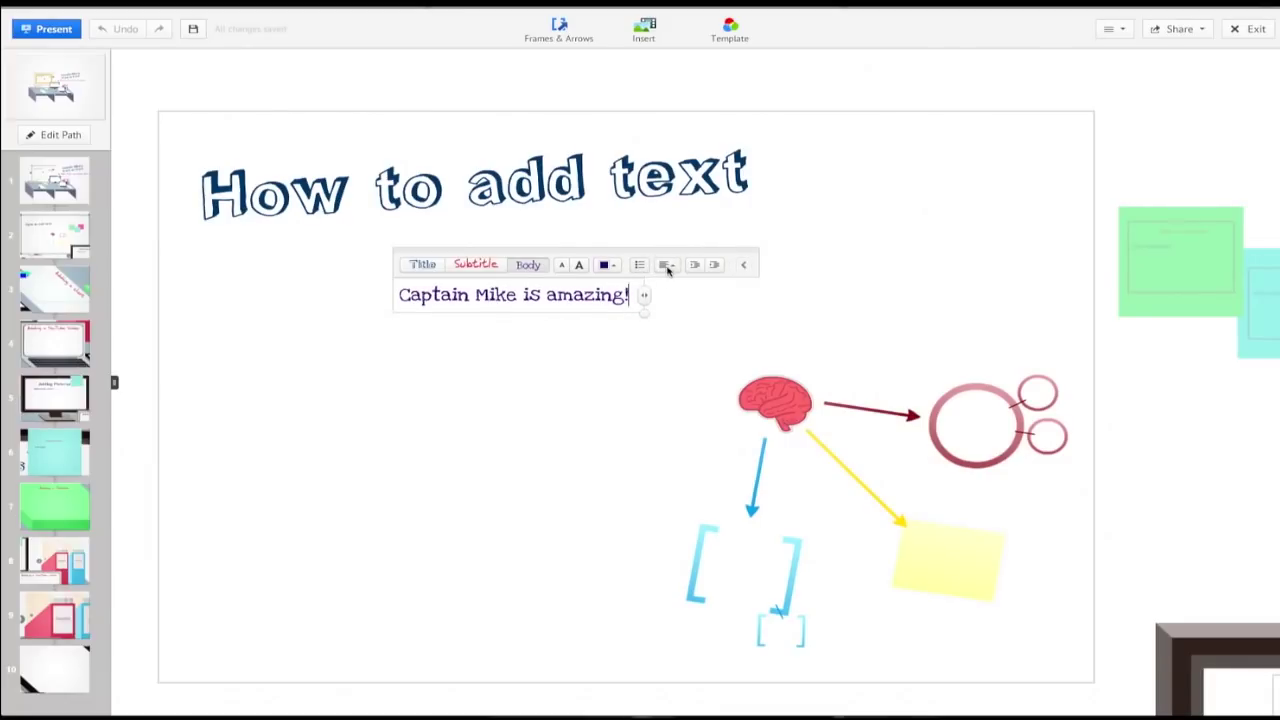
left_click(668, 266)
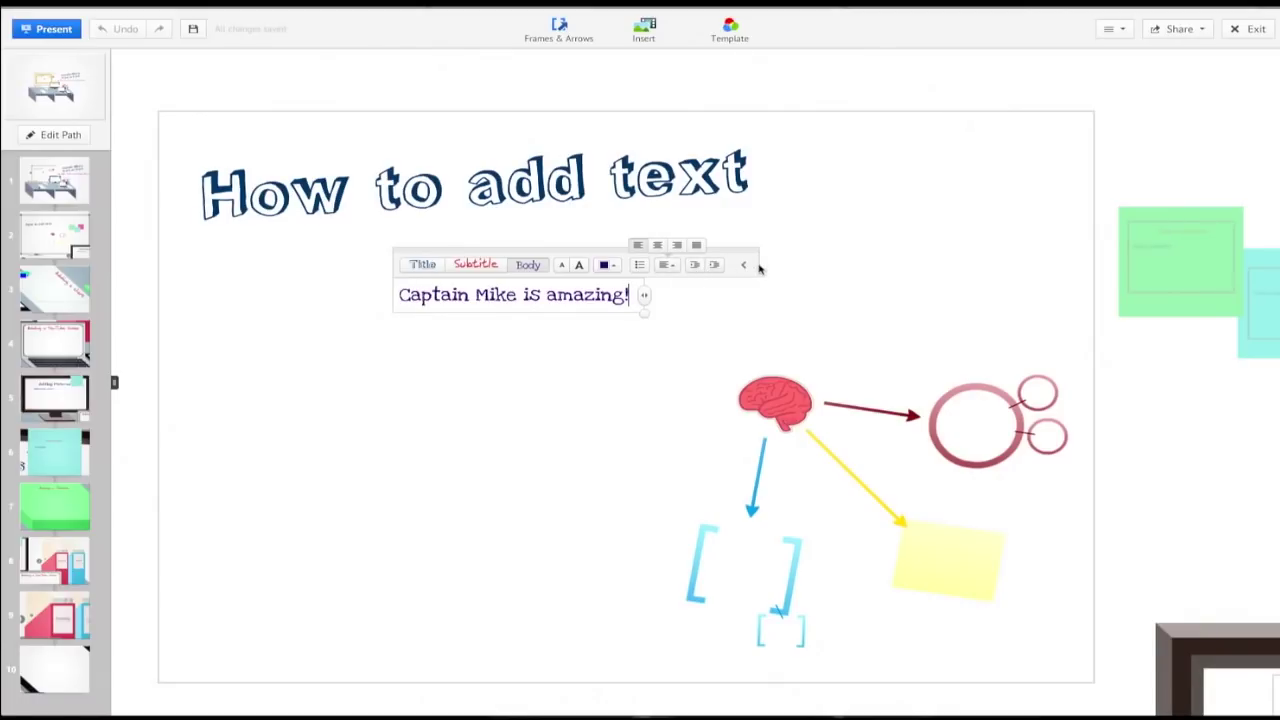
left_click(424, 266)
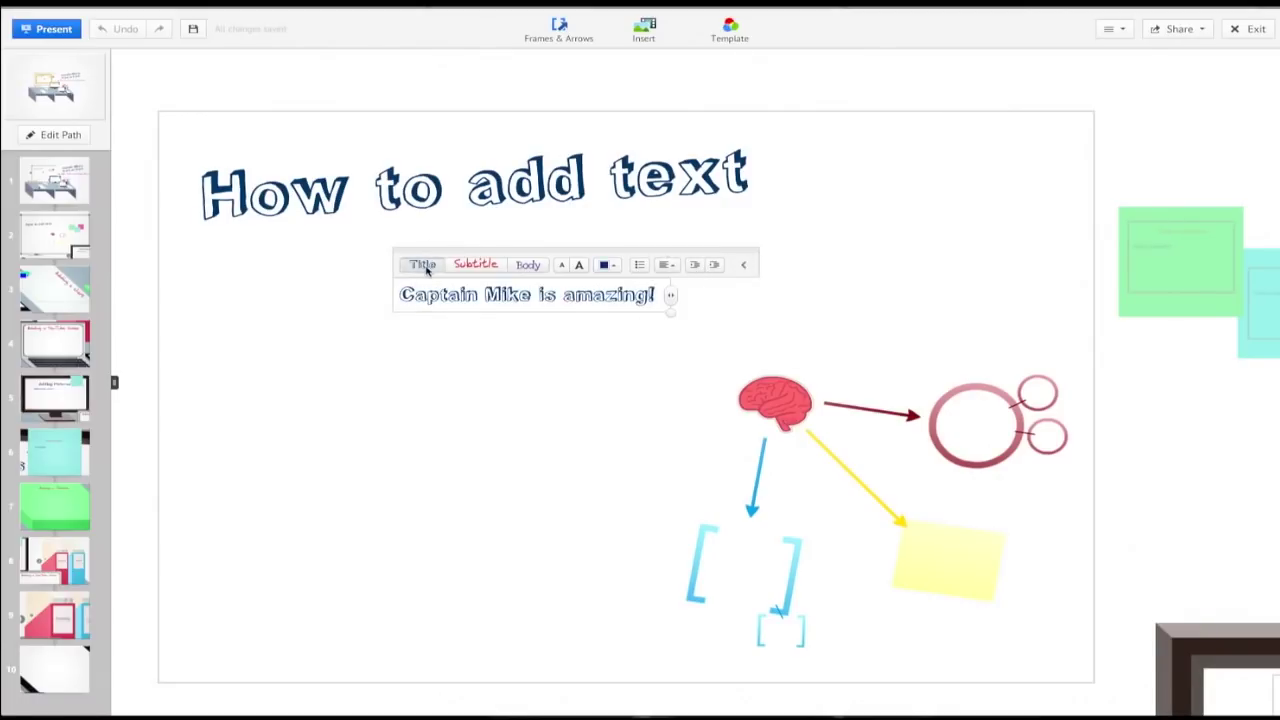
left_click(478, 266)
left_click(530, 266)
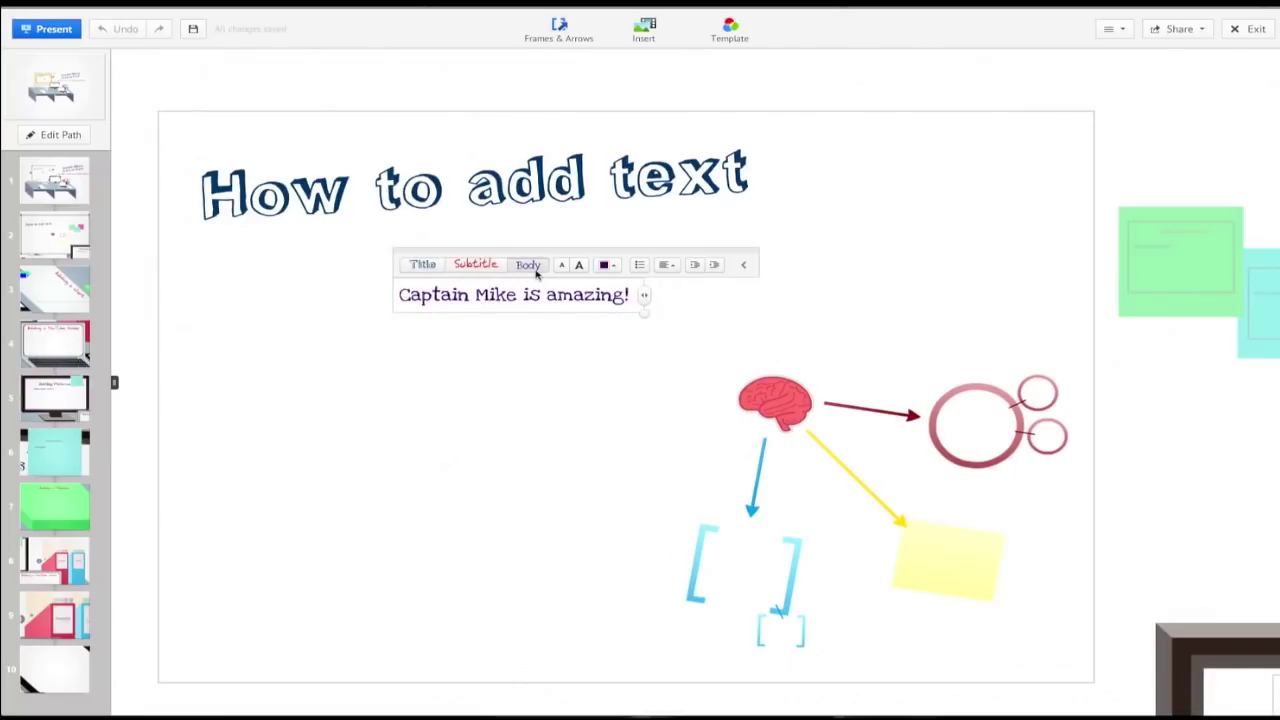
- Slightly shrink the "Captain Mike is amazing!" text and tilt it counterclockwise, and move it lower and further left inside the frame
left_click(553, 341)
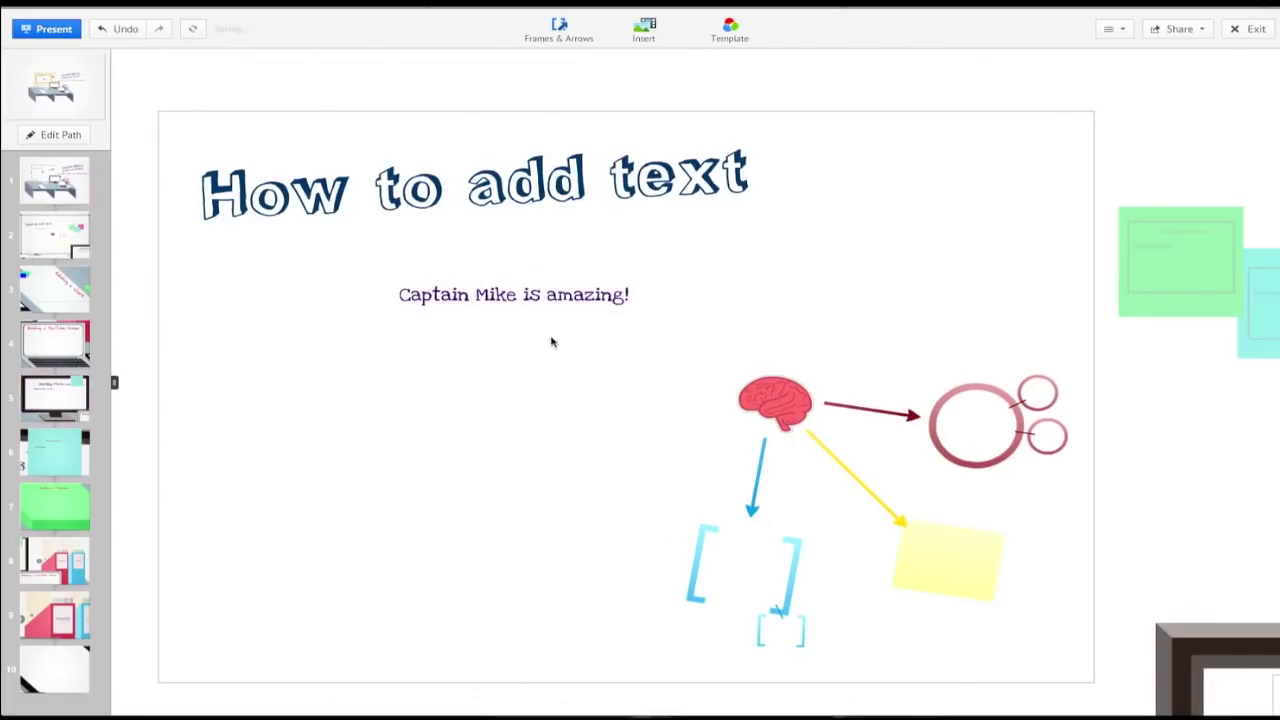
left_click(512, 298)
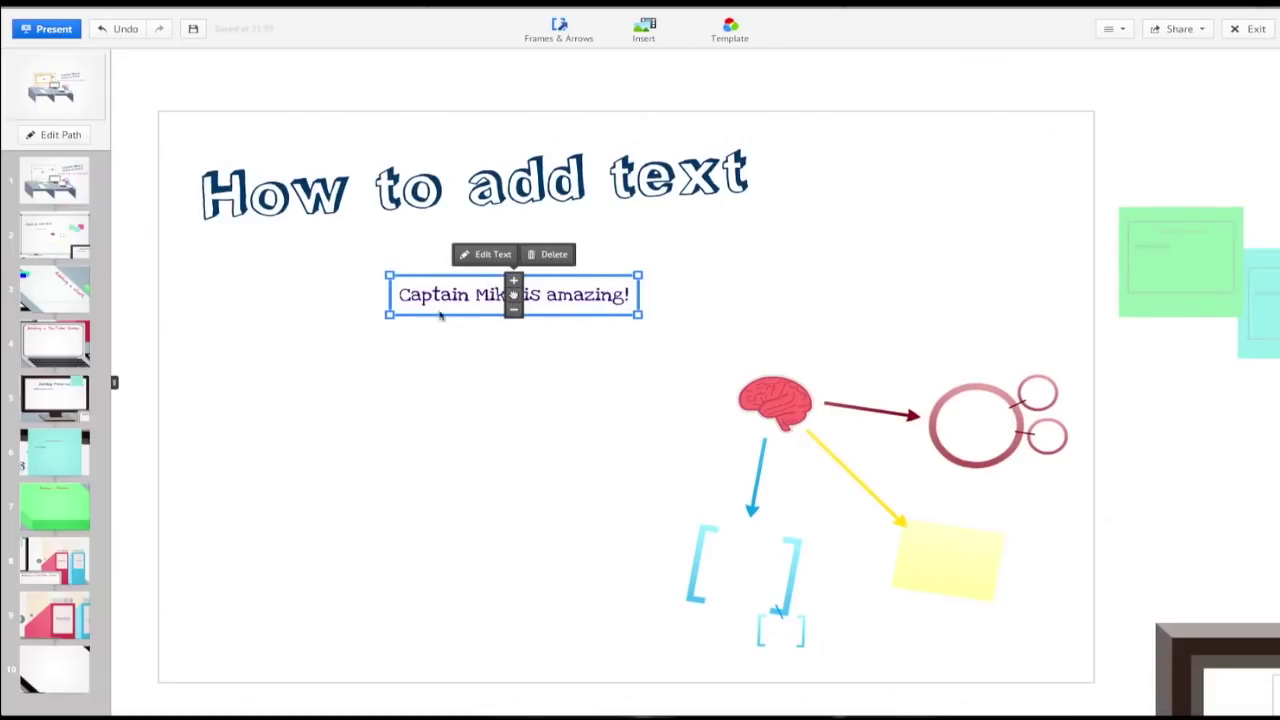
mouse_move(646, 318)
left_mouse_down()
mouse_move(718, 350)
mouse_move(665, 315)
mouse_move(614, 305)
mouse_move(636, 316)
left_mouse_up()
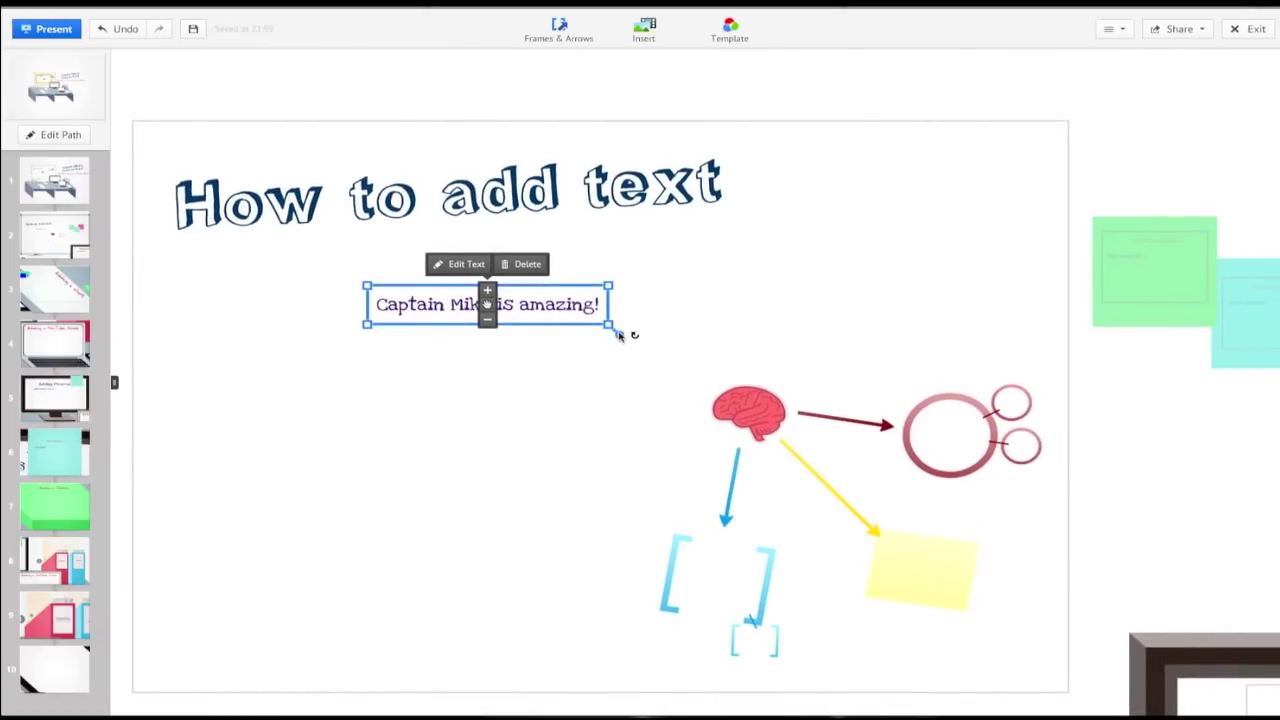
mouse_move(626, 331)
left_mouse_down()
mouse_move(626, 351)
mouse_move(636, 329)
left_mouse_up()
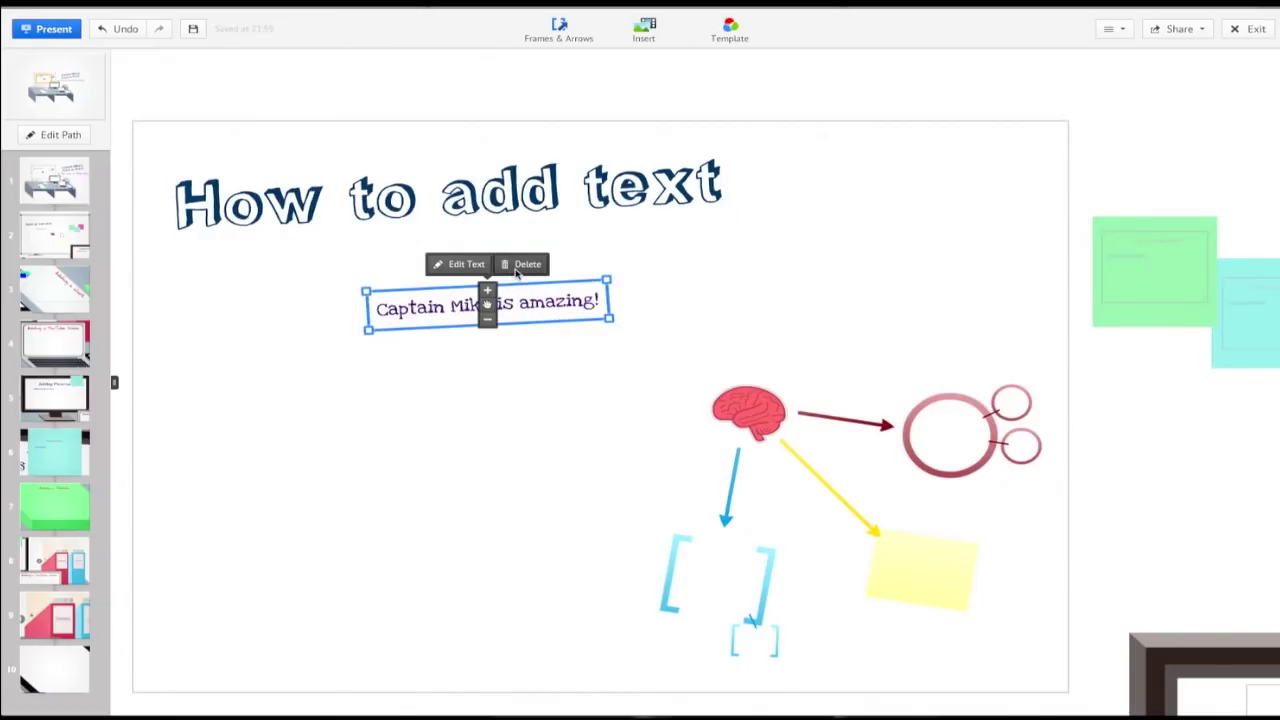
left_click_drag(605, 311, 427, 396)
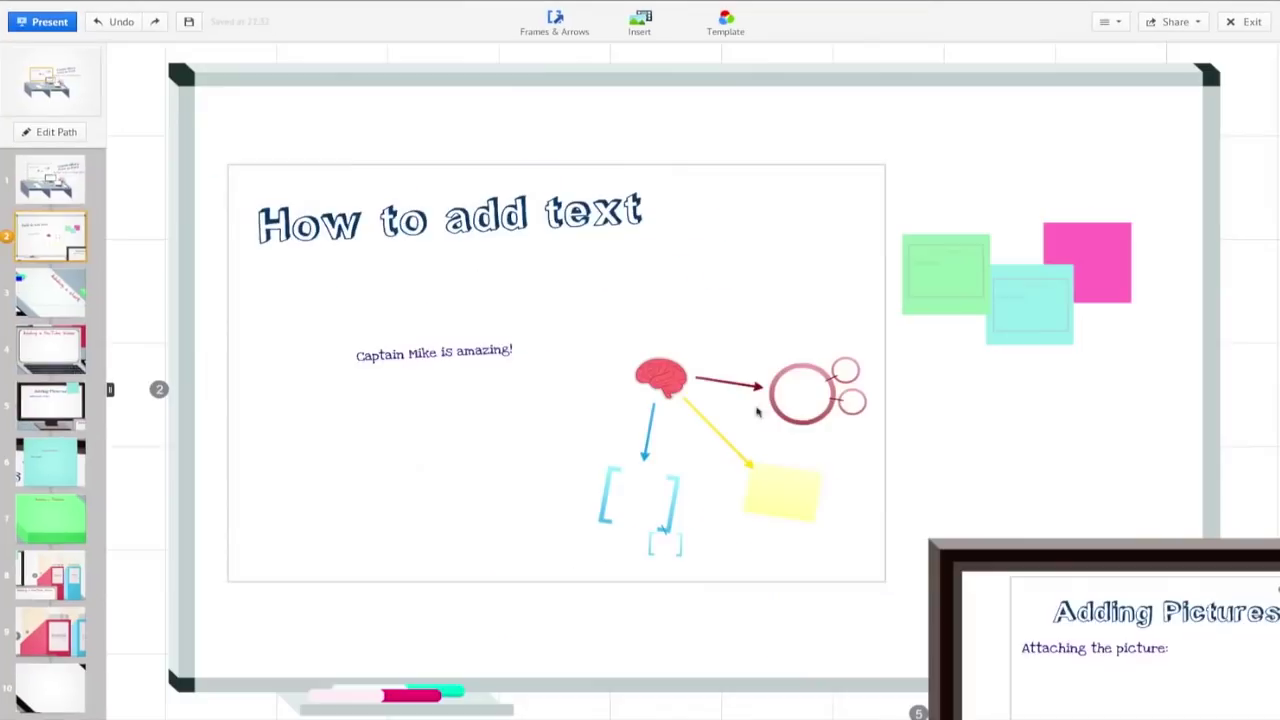
- Insert the Cycle 1 diagram in the "Adding a chart" frame and move it left, clear of the slanted heading
left_click(57, 304)
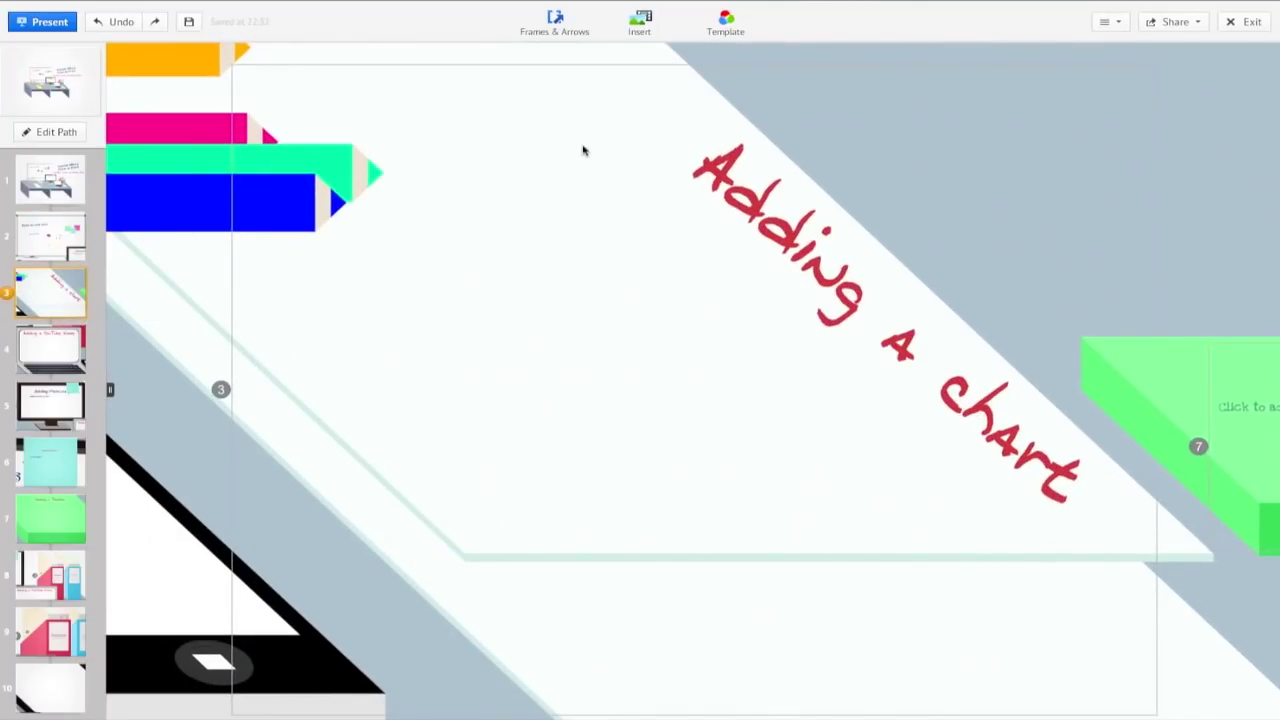
left_click(662, 36)
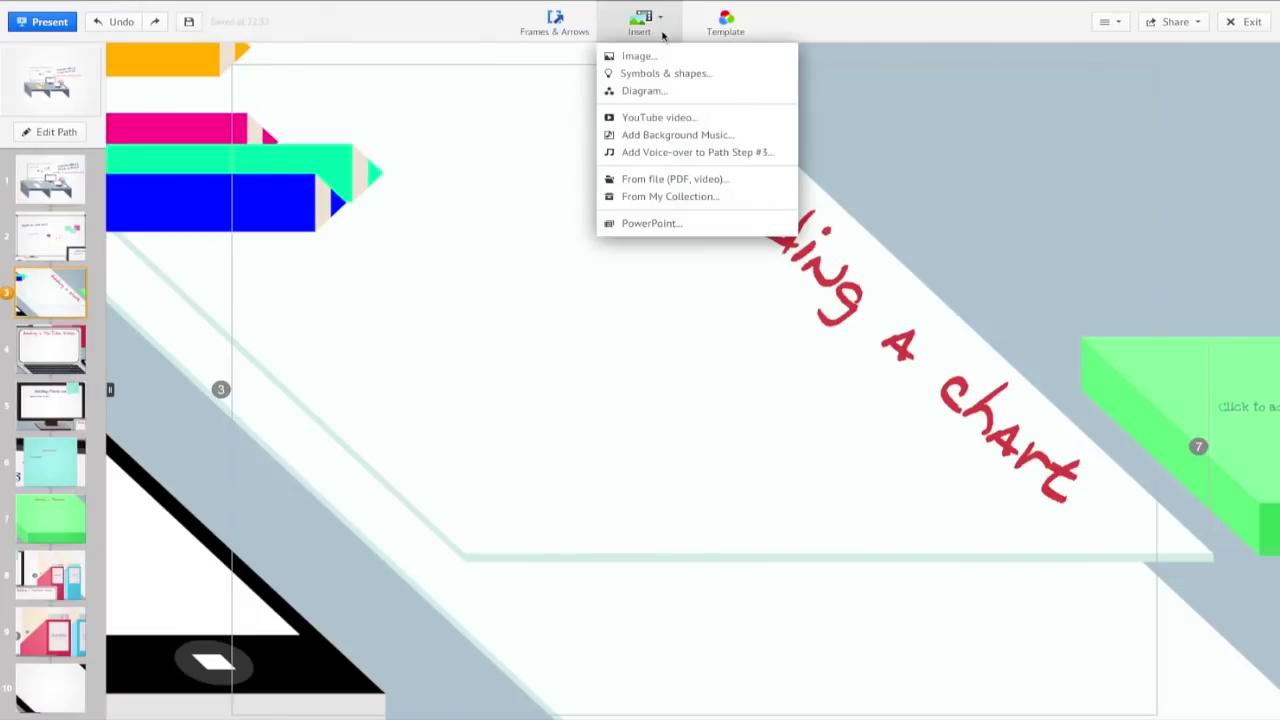
left_click(657, 94)
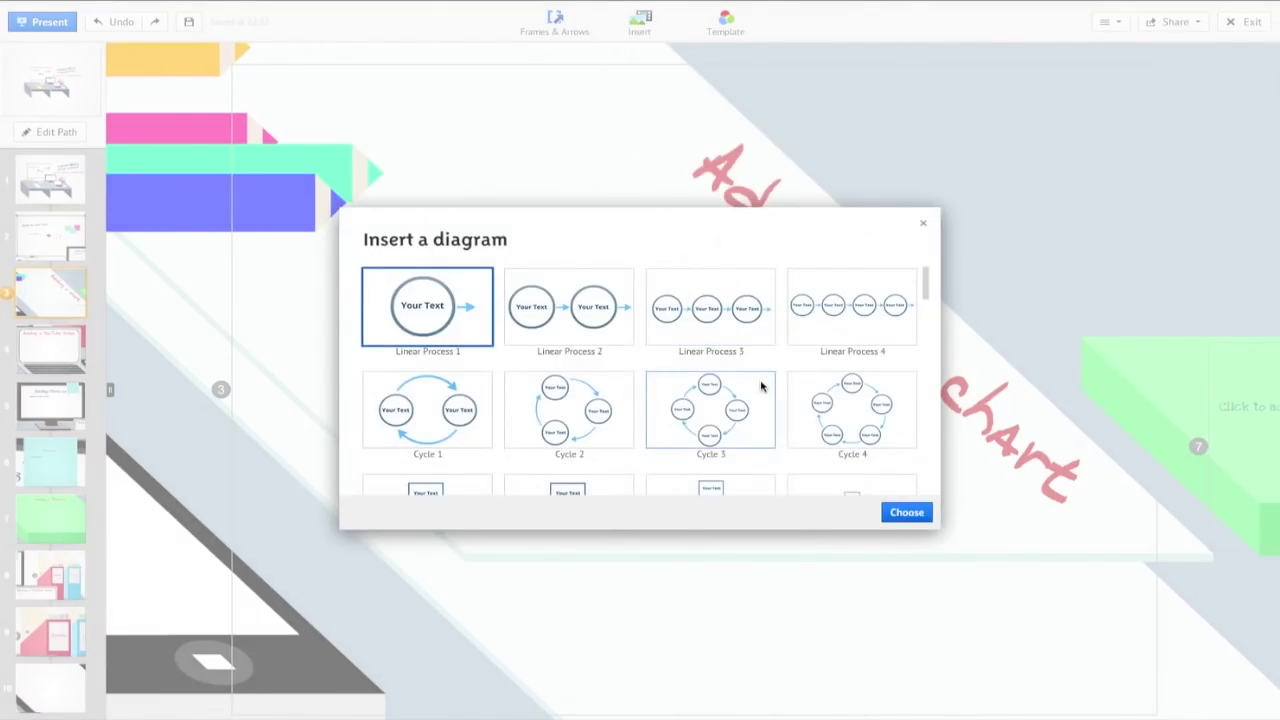
scroll(760, 386, "down", 4)
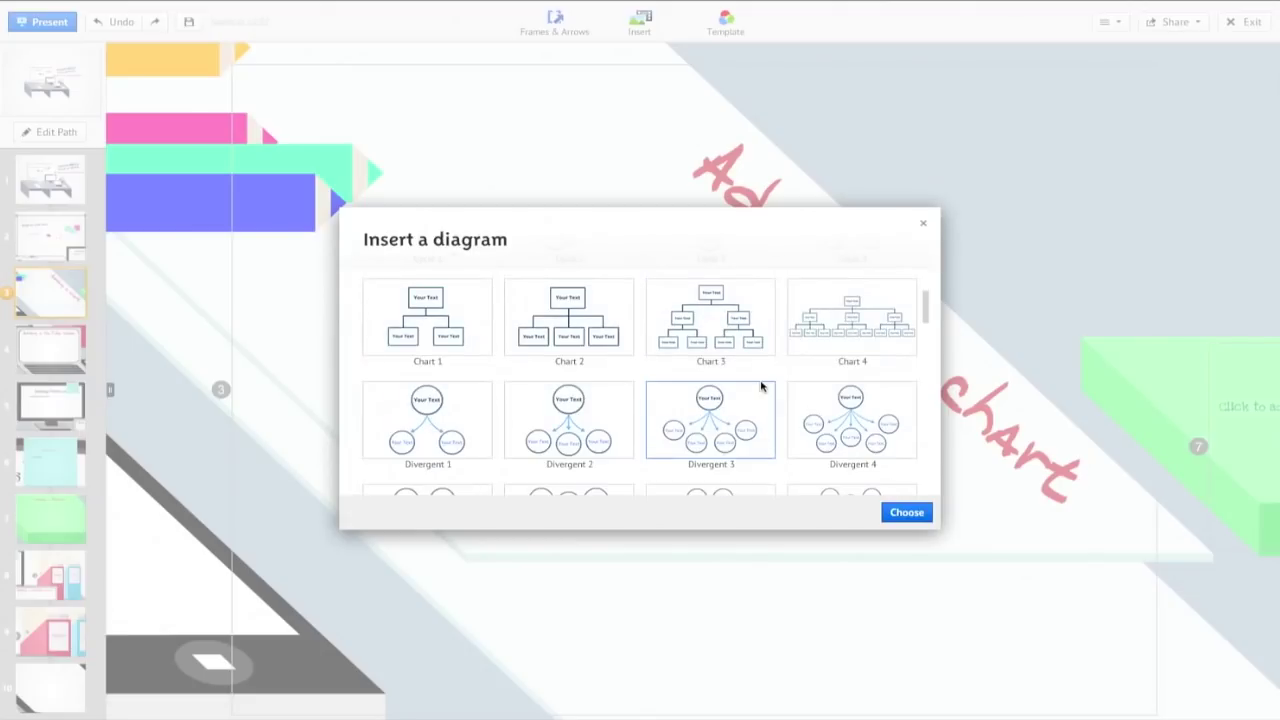
scroll(760, 386, "up", 4)
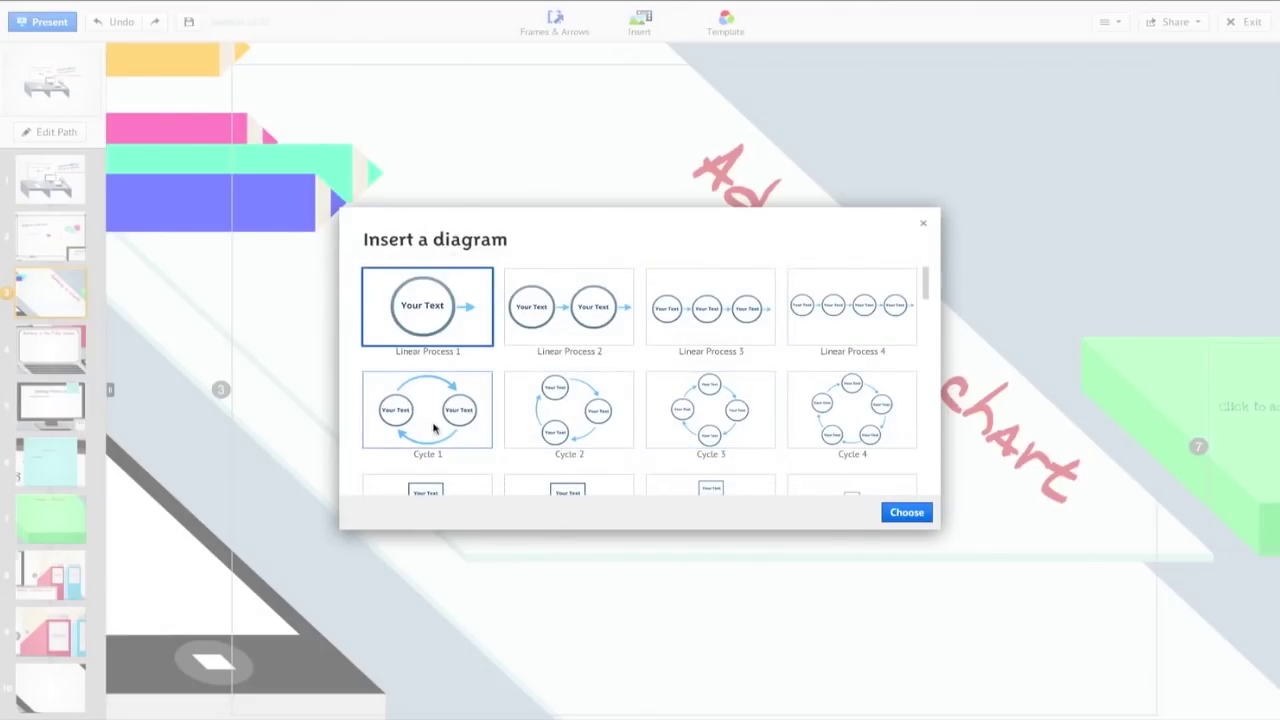
left_click(440, 428)
left_click(922, 518)
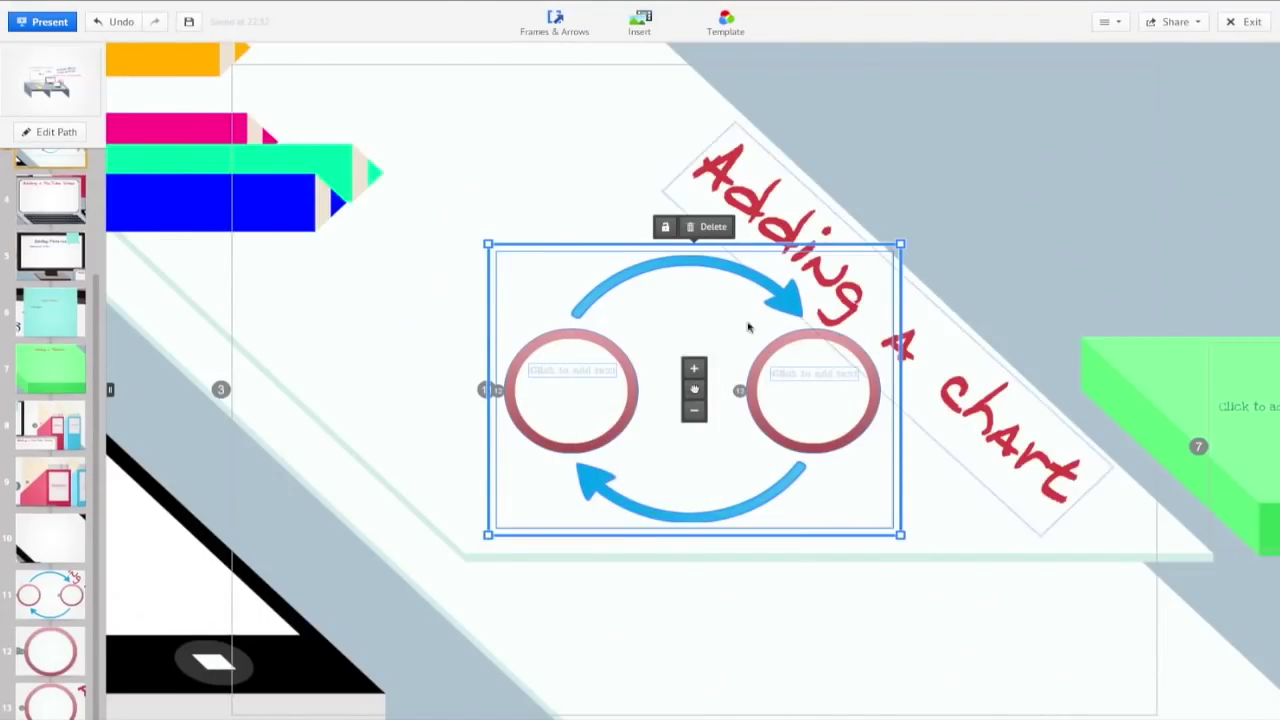
left_click_drag(695, 393, 577, 372)
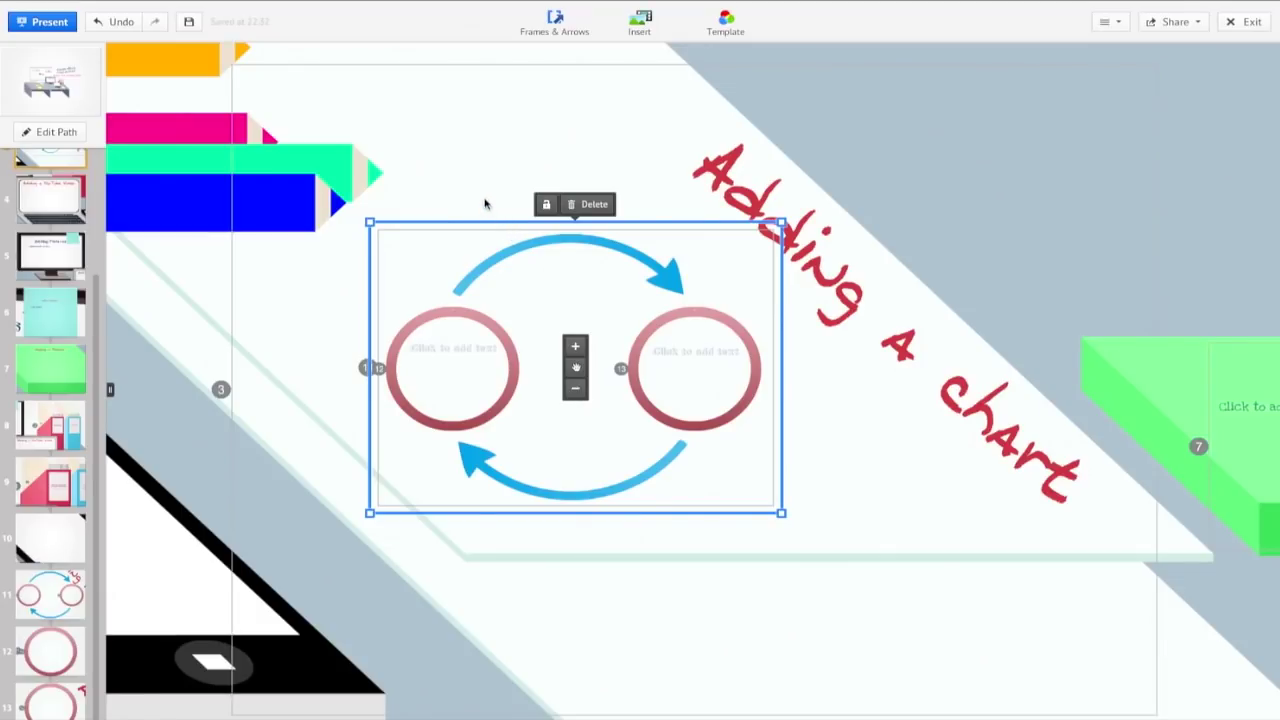
left_click(851, 380)
- Enter "Class is amazing" as the title text in the right-hand circle of the cycle diagram
left_click(703, 343)
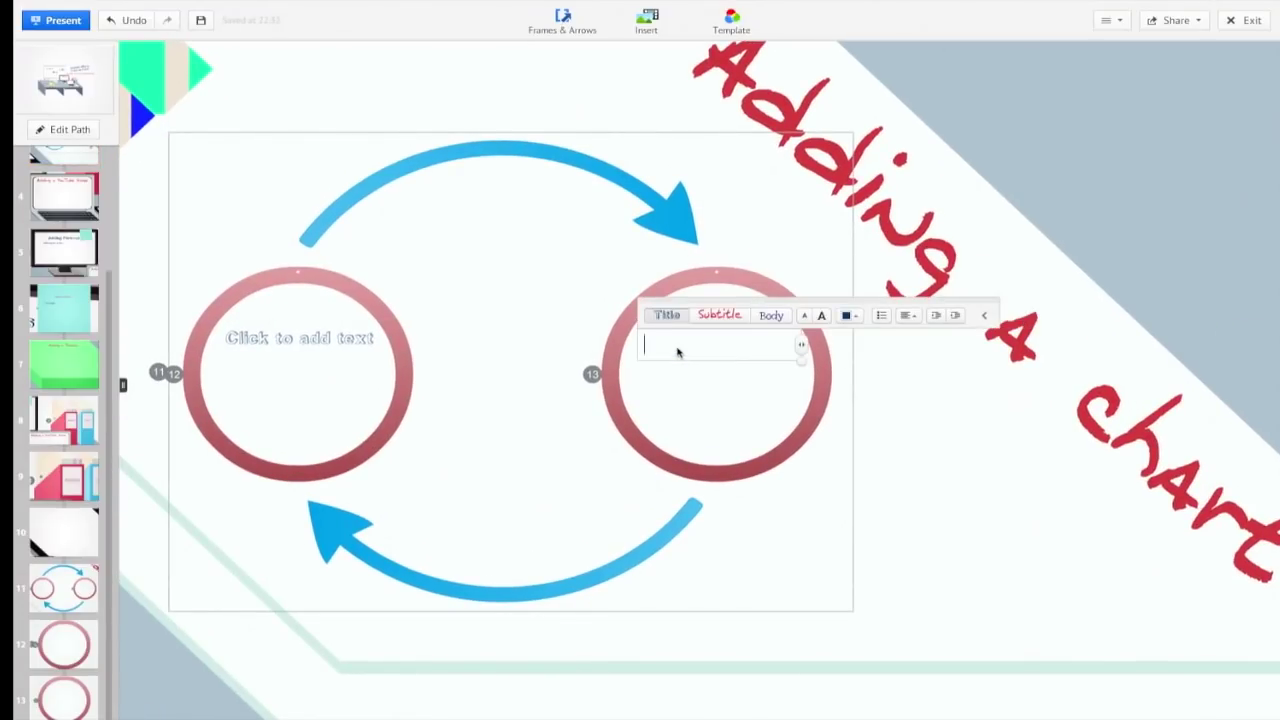
type("Glass is amazing")
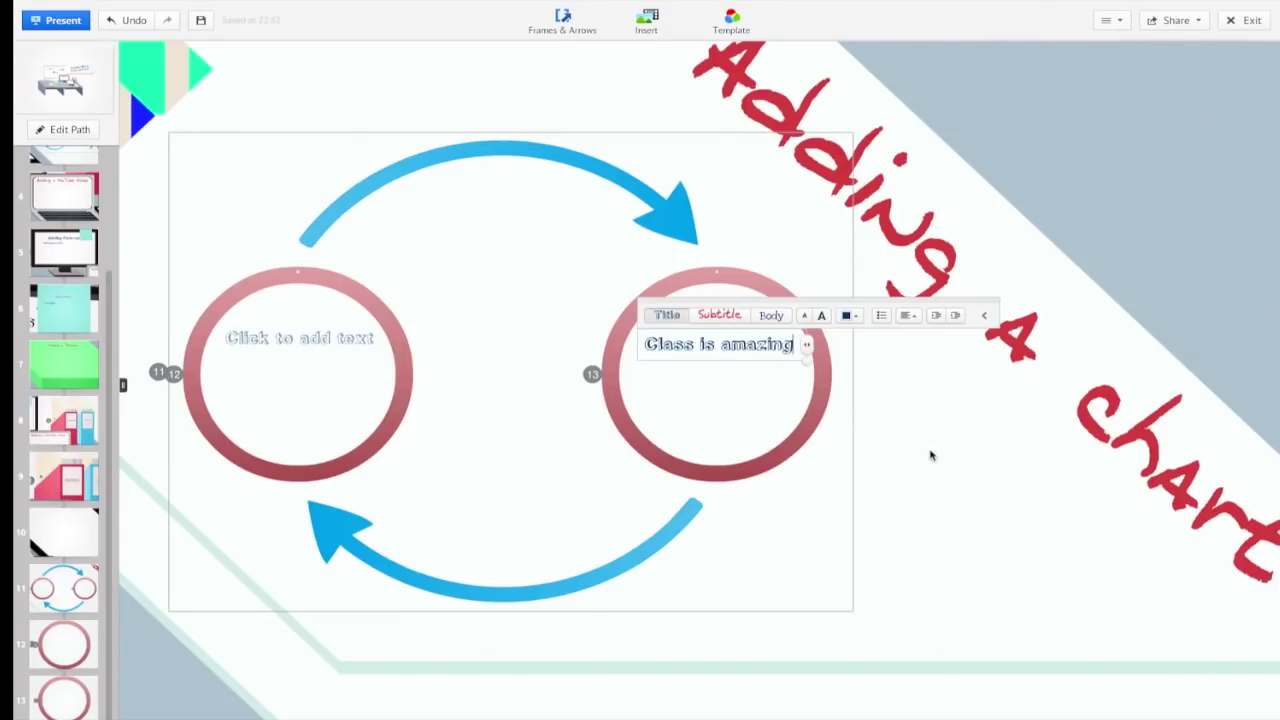
left_click(930, 456)
left_click(930, 456)
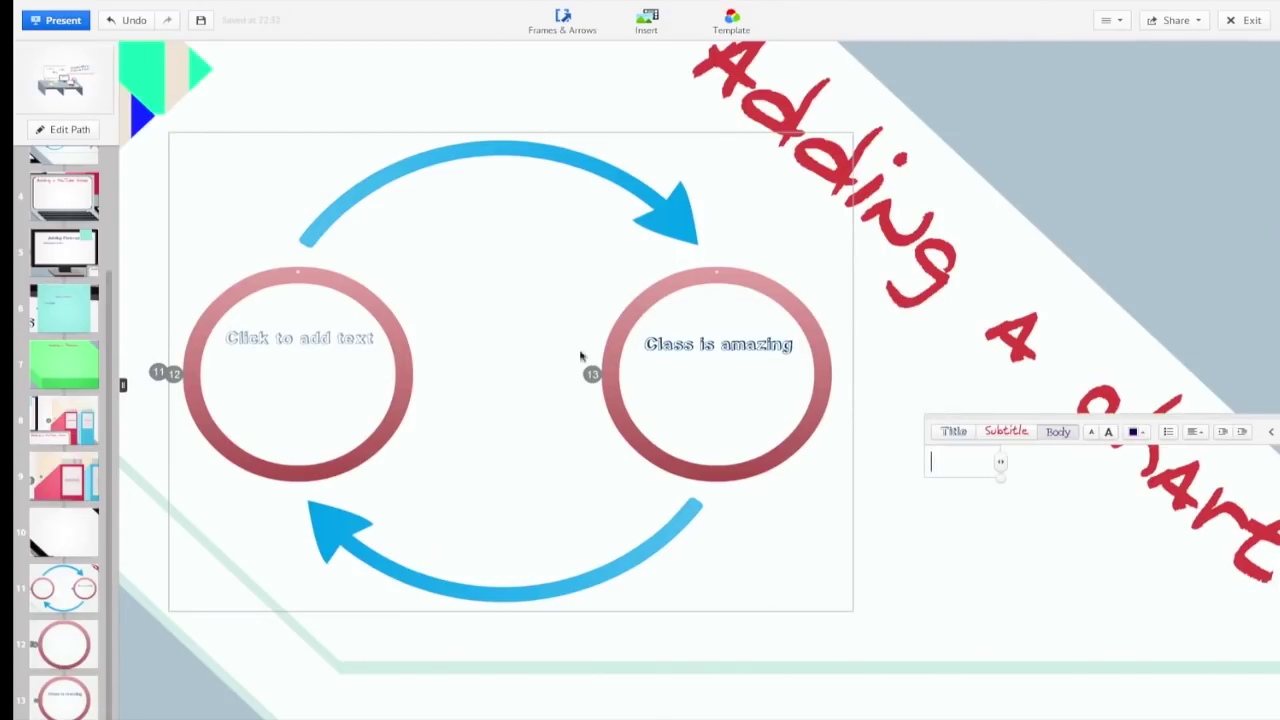
scroll(48, 206, "up", 3)
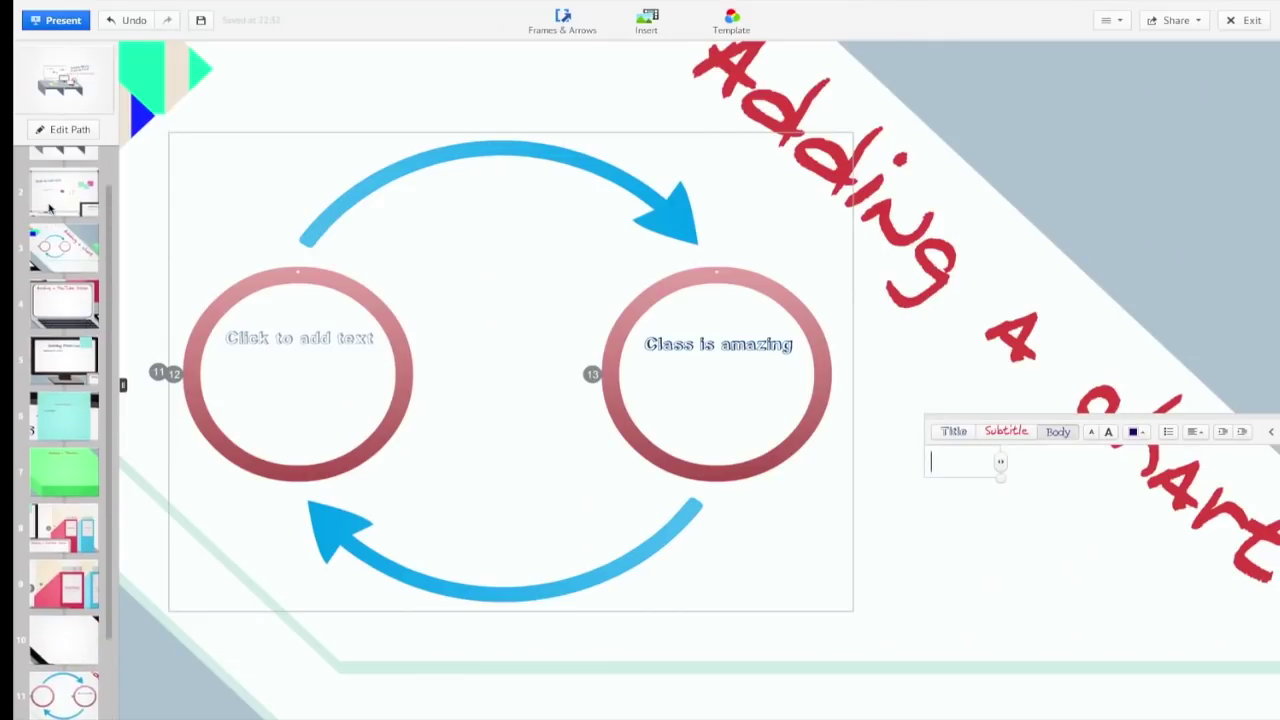
- Insert the YouTube video with the link ending in watch?v=rOoxtr-Nh7I in the "Adding a YouTube Video" frame
left_click(56, 250)
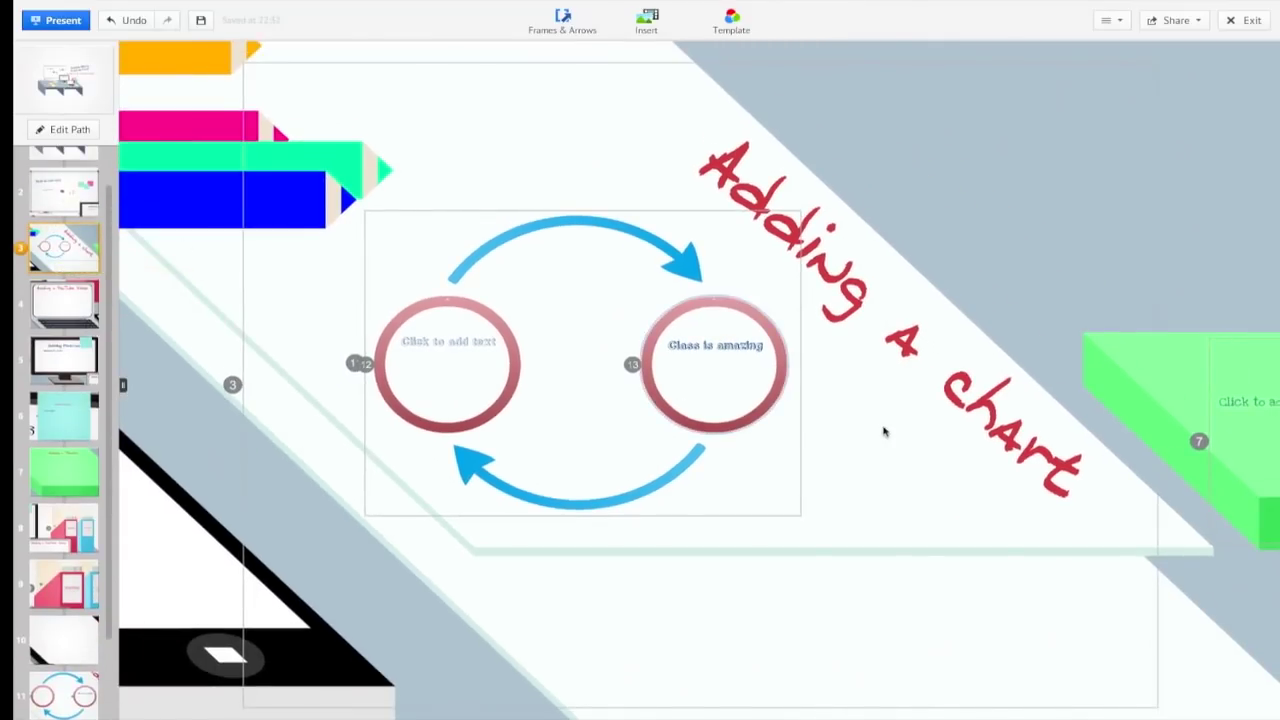
left_click(940, 449)
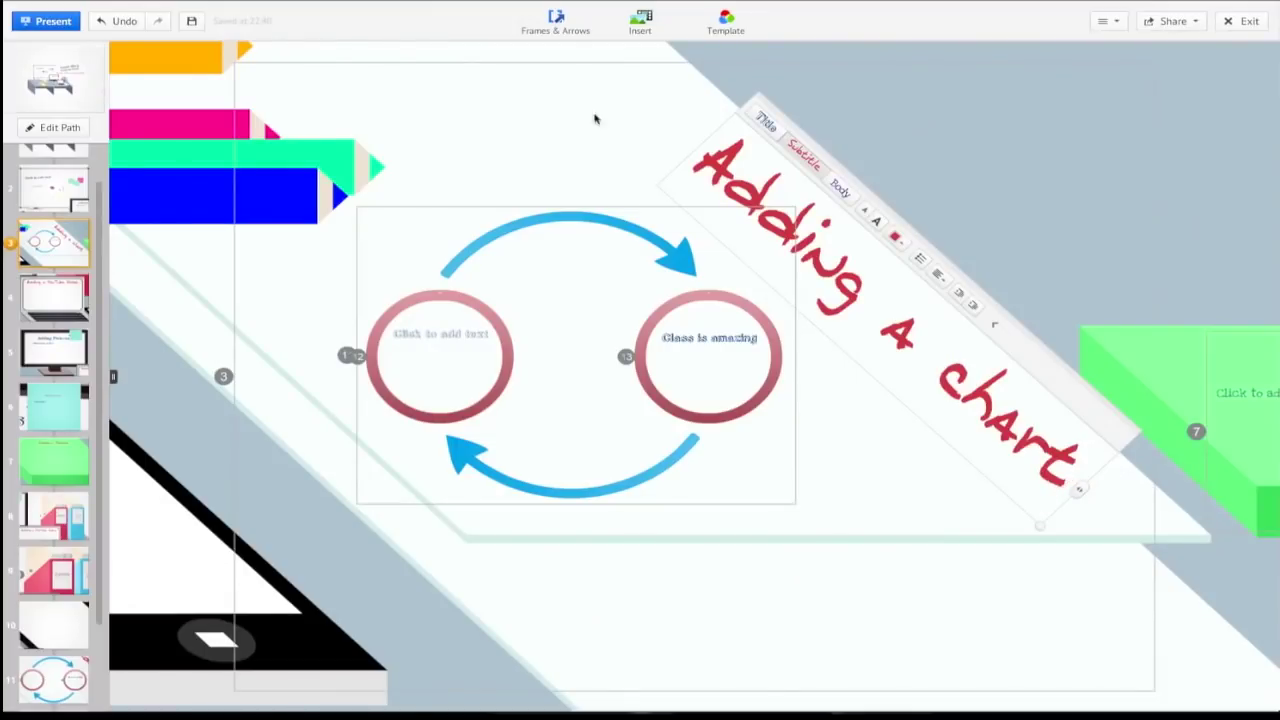
left_click(40, 297)
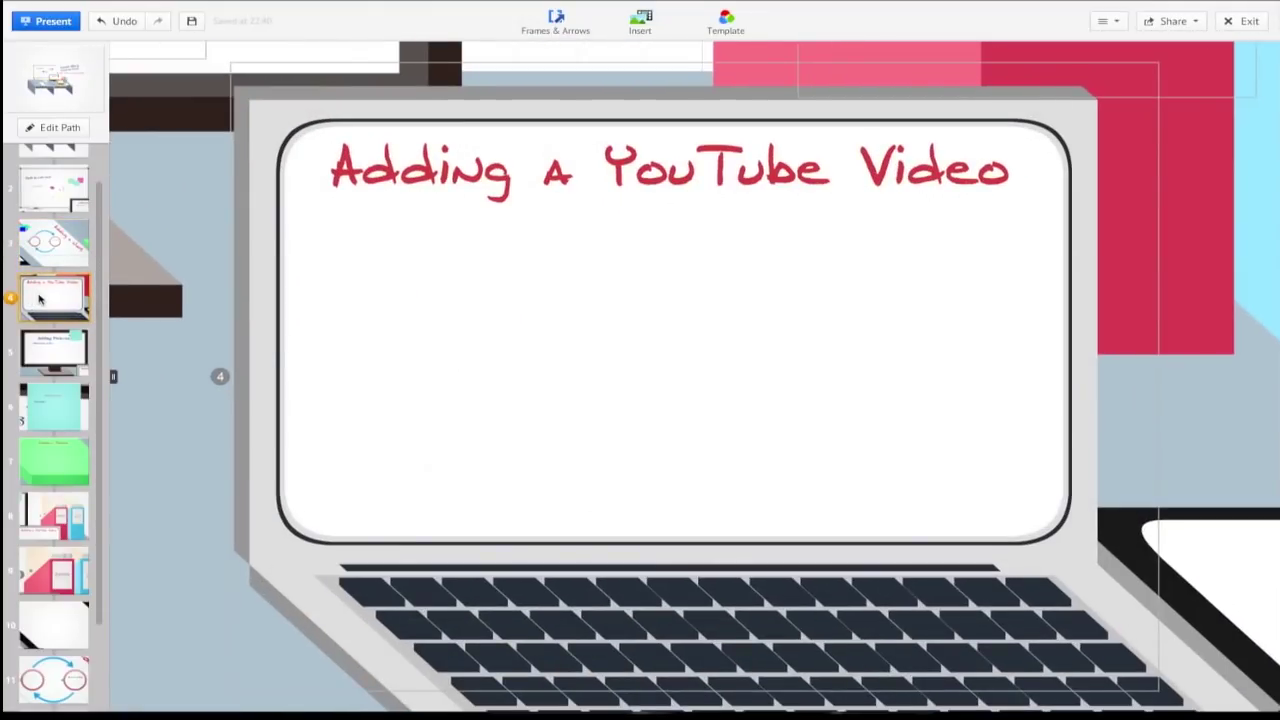
left_click(659, 25)
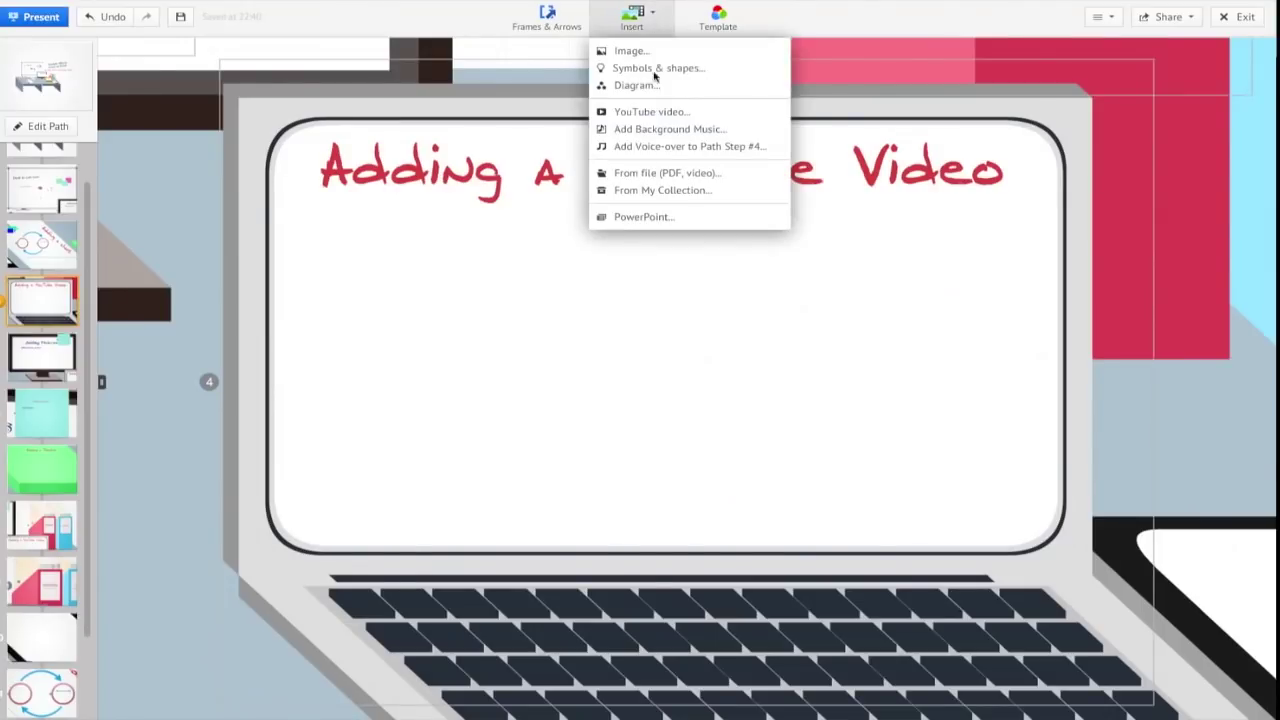
left_click(656, 112)
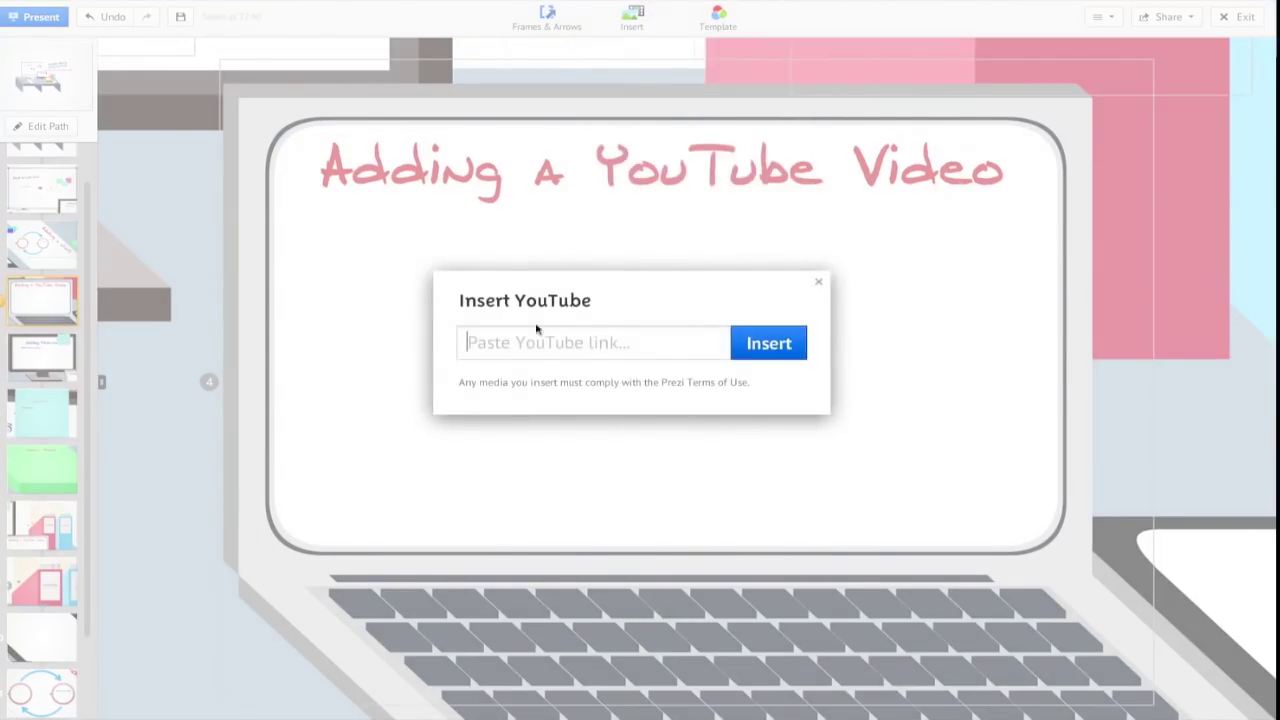
type("ube.com/watch?v=rOoxtr-Nh7I")
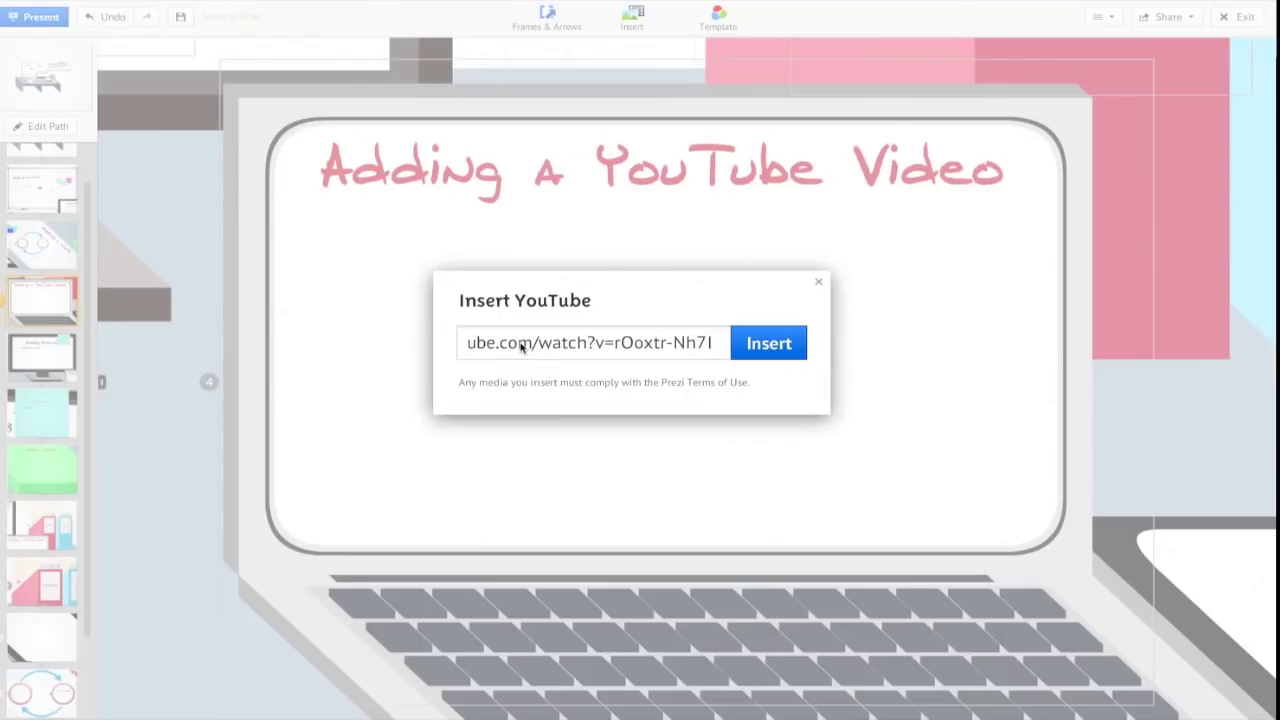
left_click(789, 350)
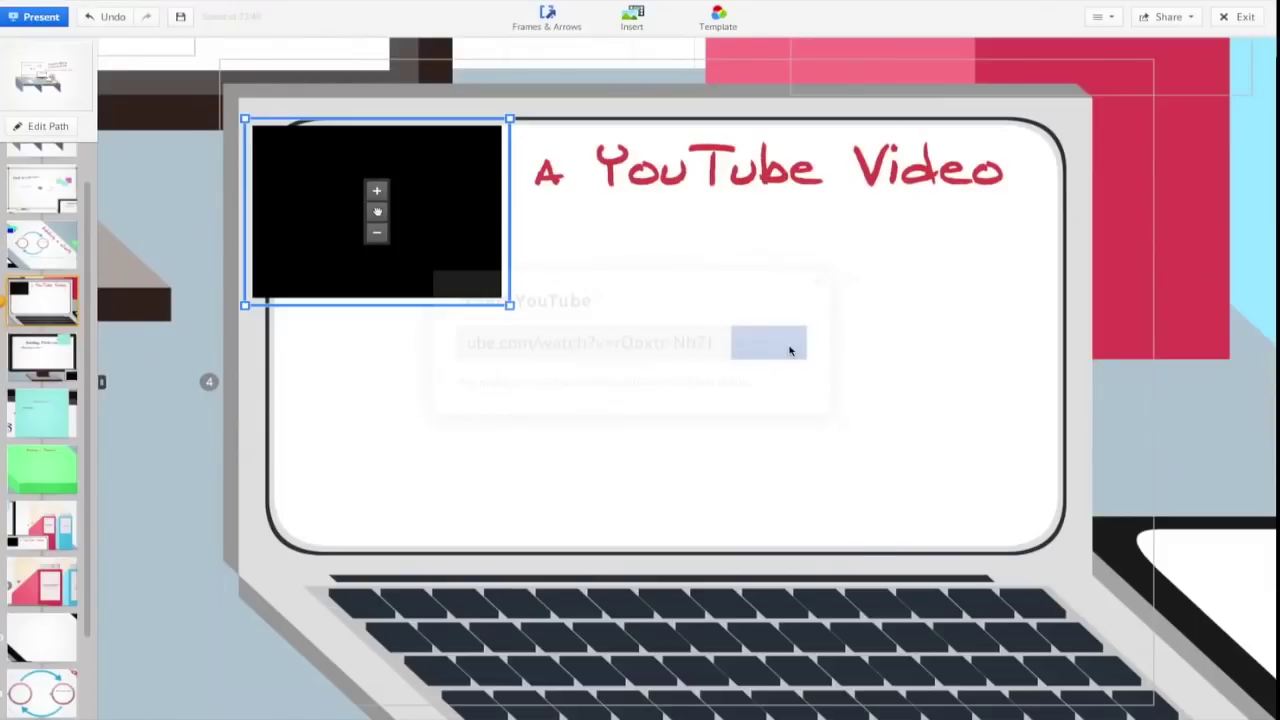
- Move the video below the "Adding a YouTube Video" heading, enlarge it slightly and center it on the laptop screen
left_click_drag(381, 212, 712, 336)
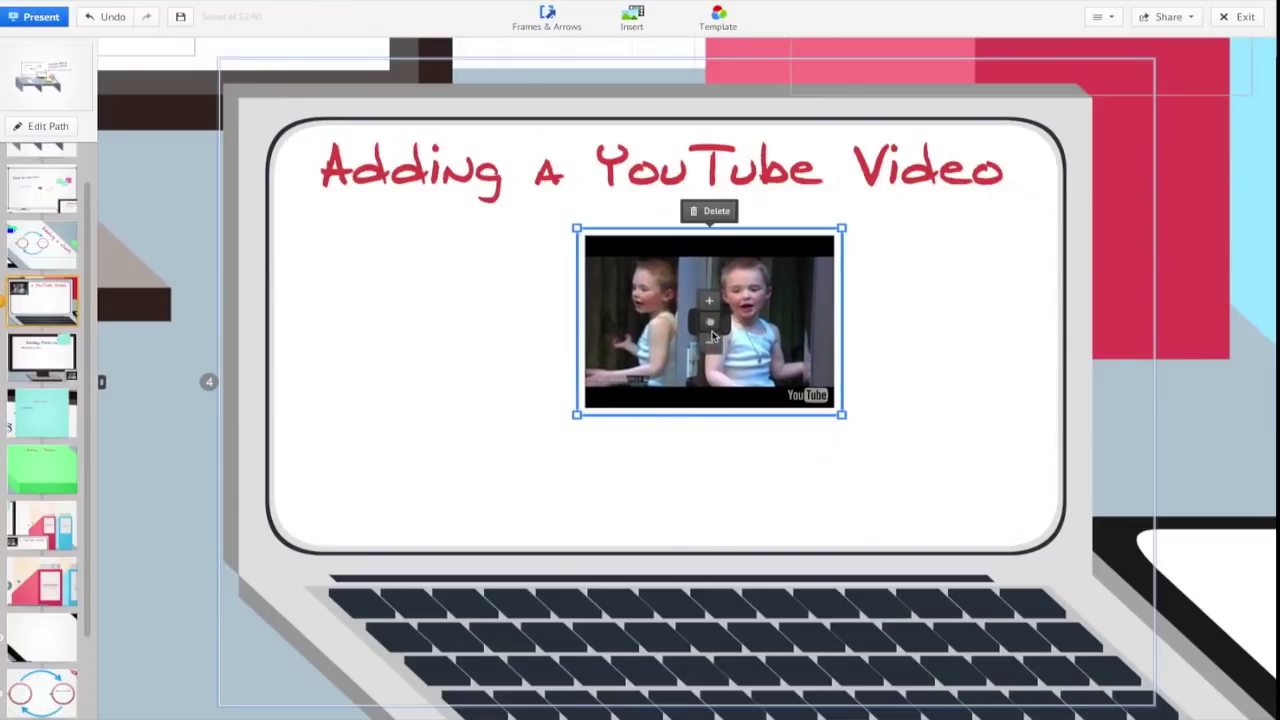
left_click_drag(848, 417, 875, 430)
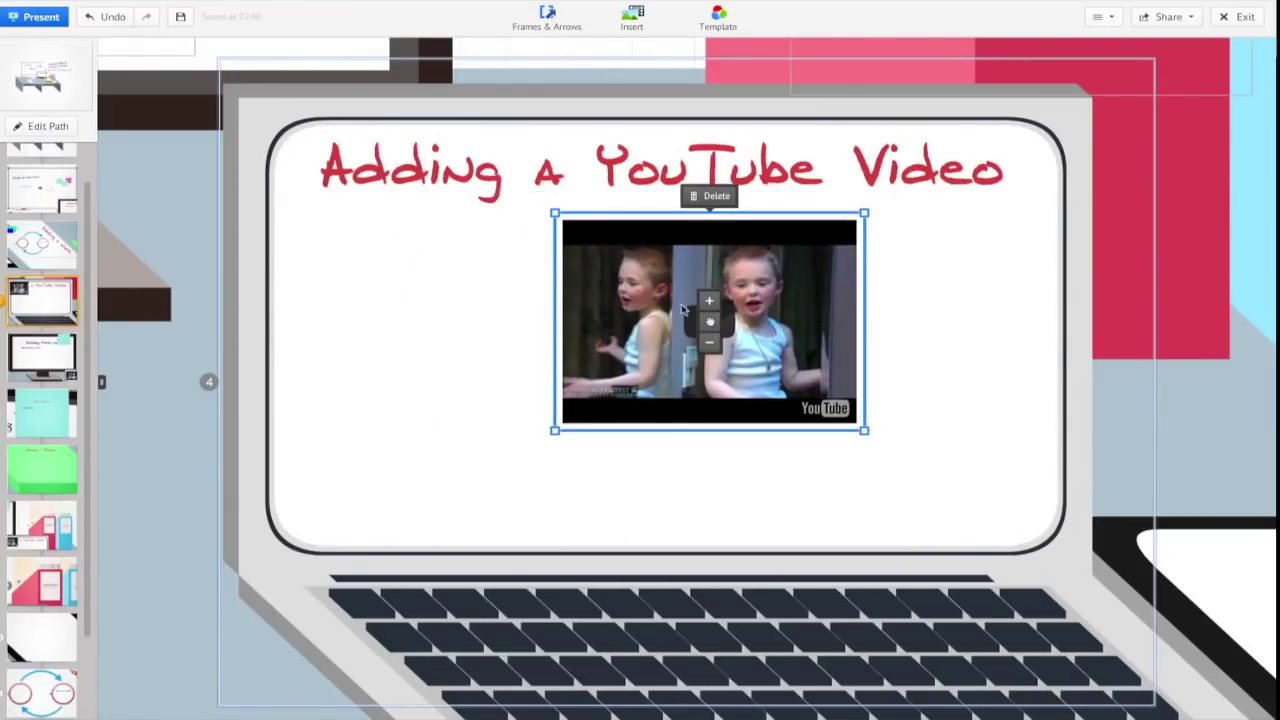
left_click_drag(708, 322, 690, 352)
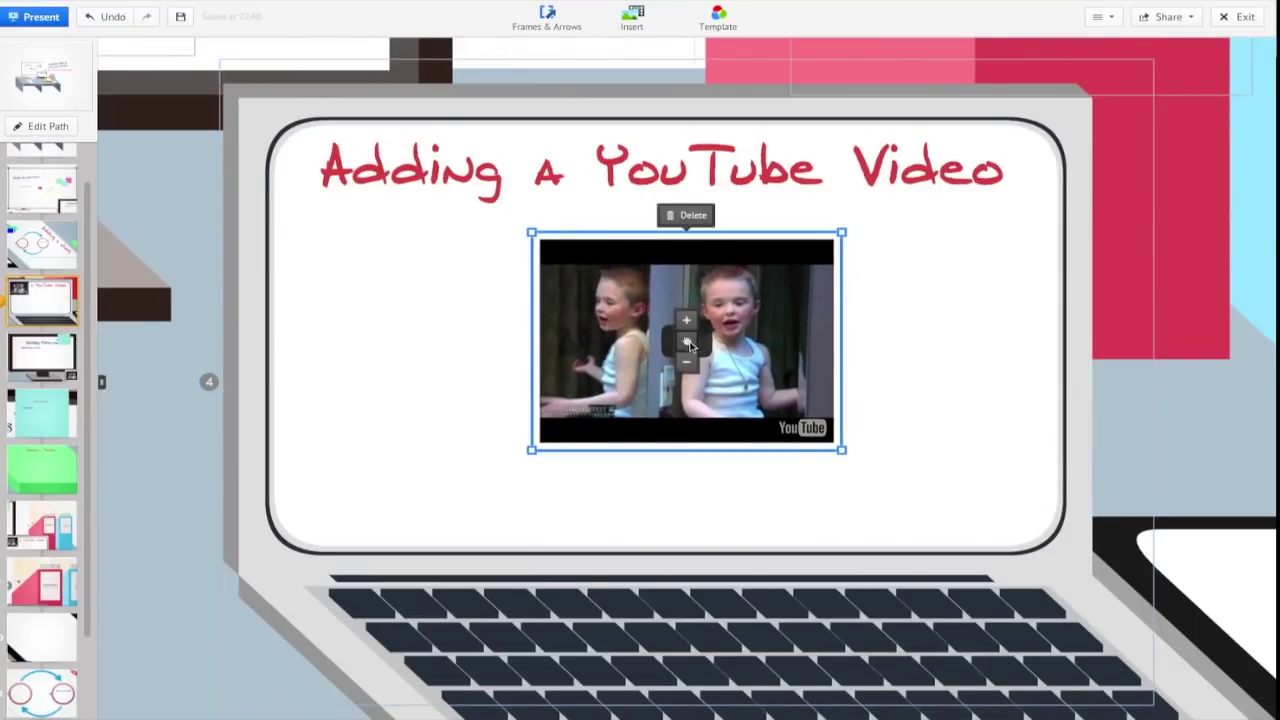
left_click(327, 305)
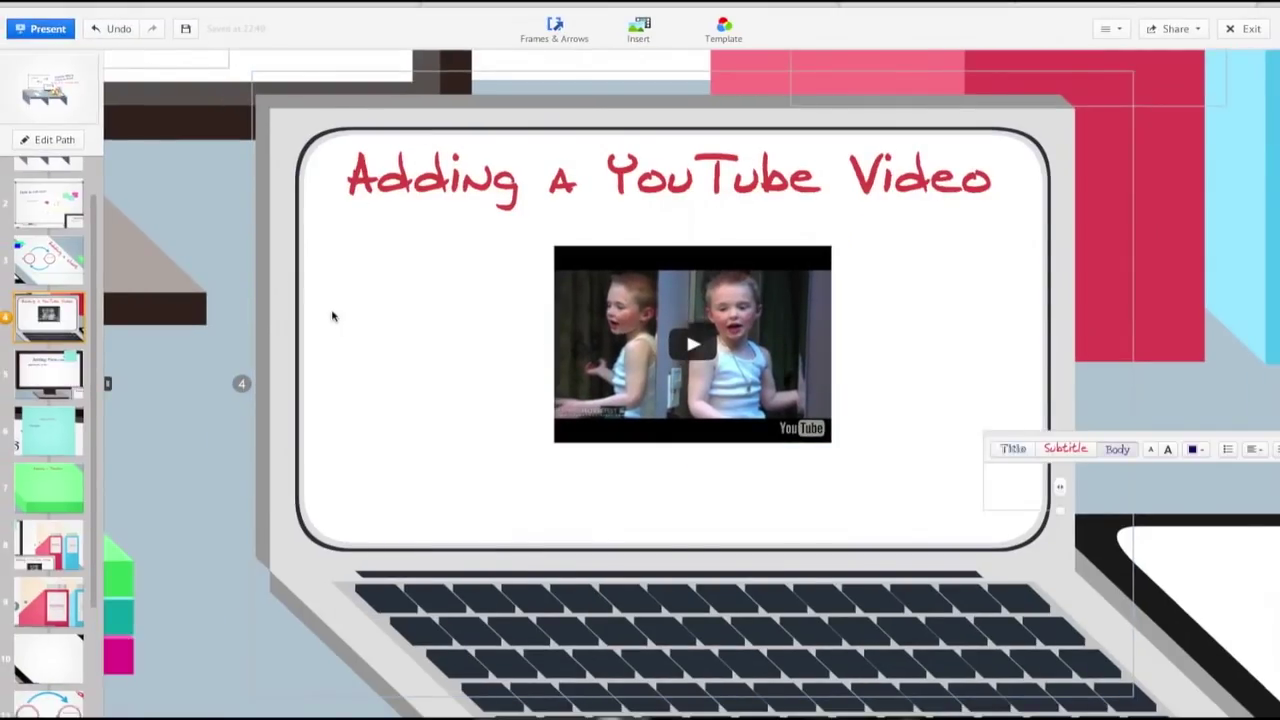
- Insert the image Screen Shot 2013-04-03 at 9.20.48 PM.png from the Desktop folder in the "Adding Pictures" monitor frame
left_click(56, 375)
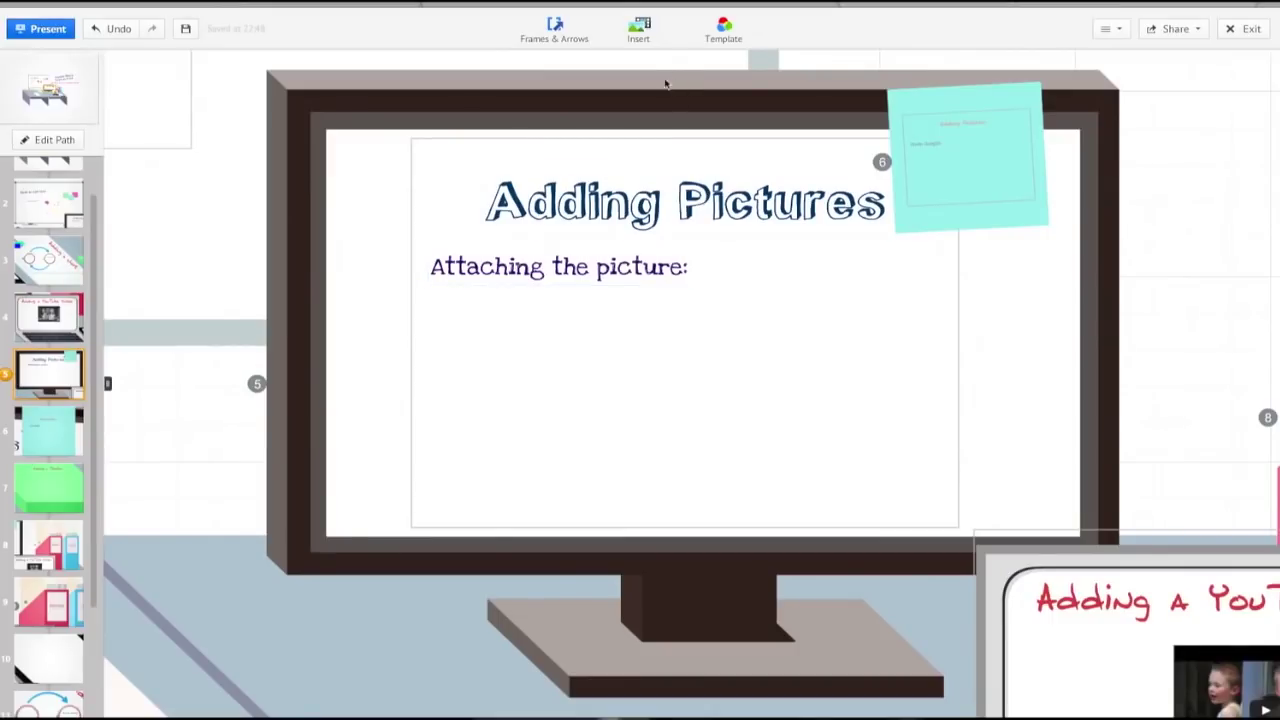
left_click(655, 40)
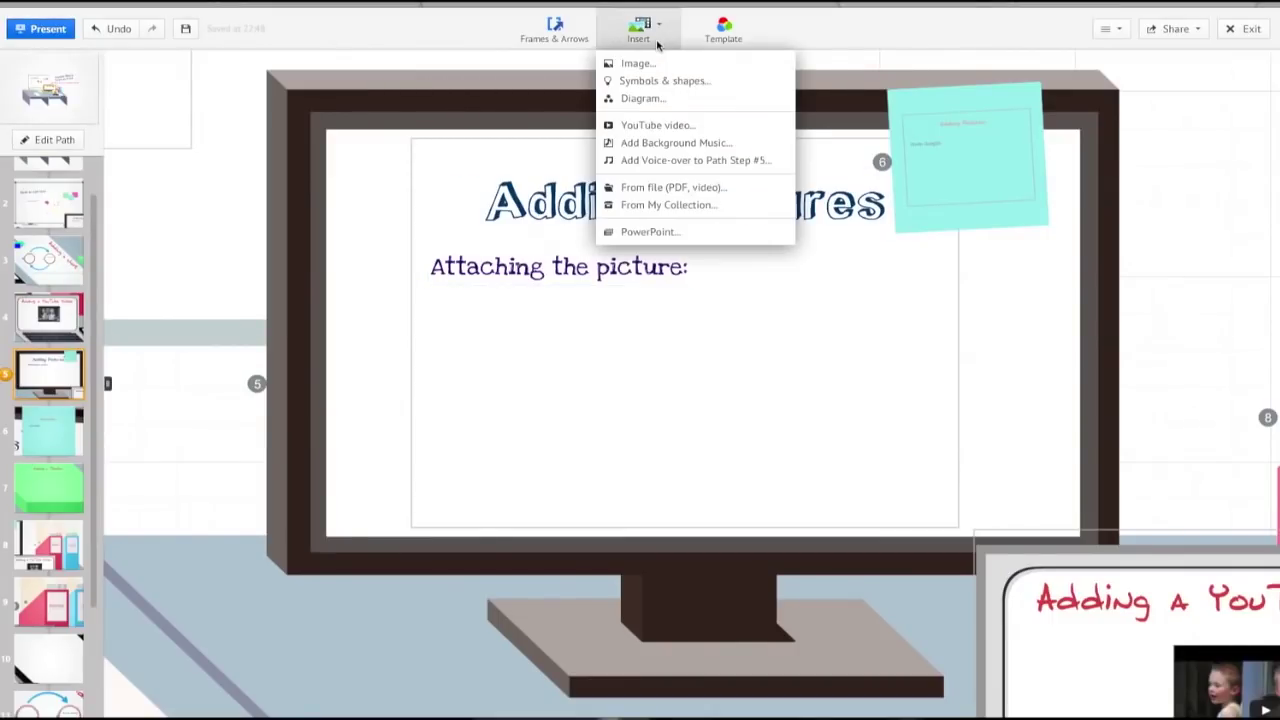
left_click(656, 62)
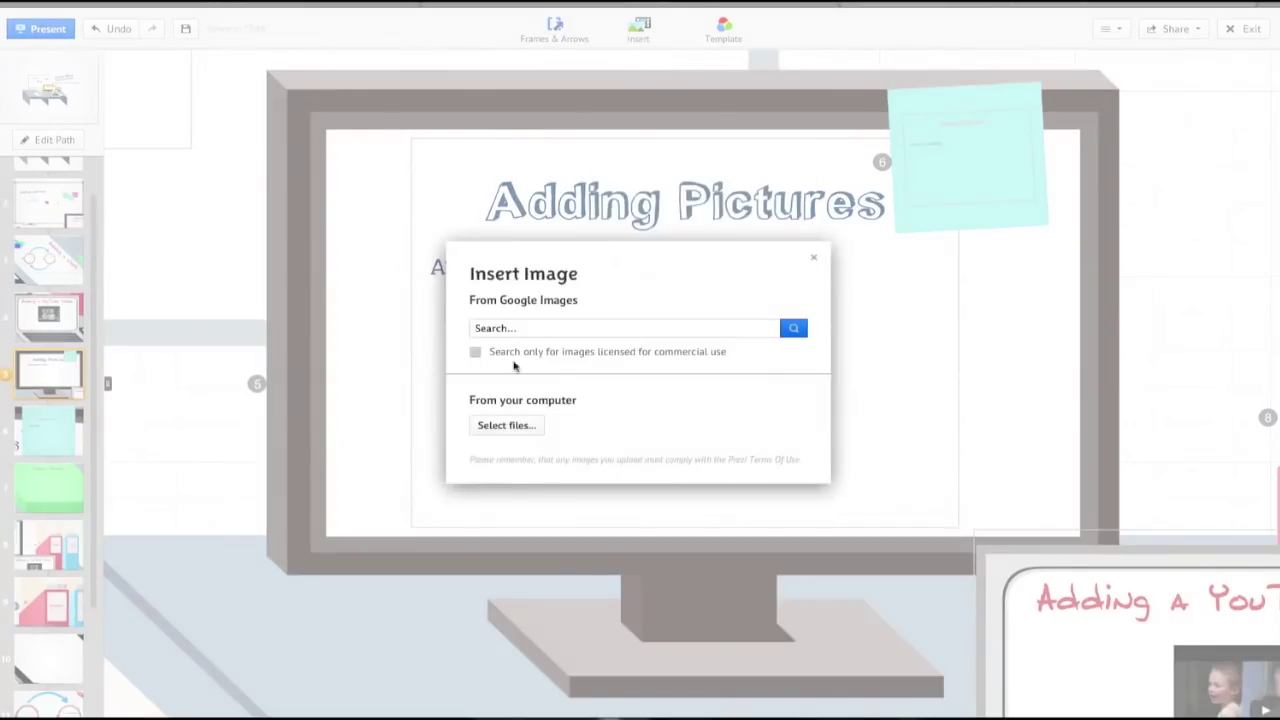
left_click(518, 427)
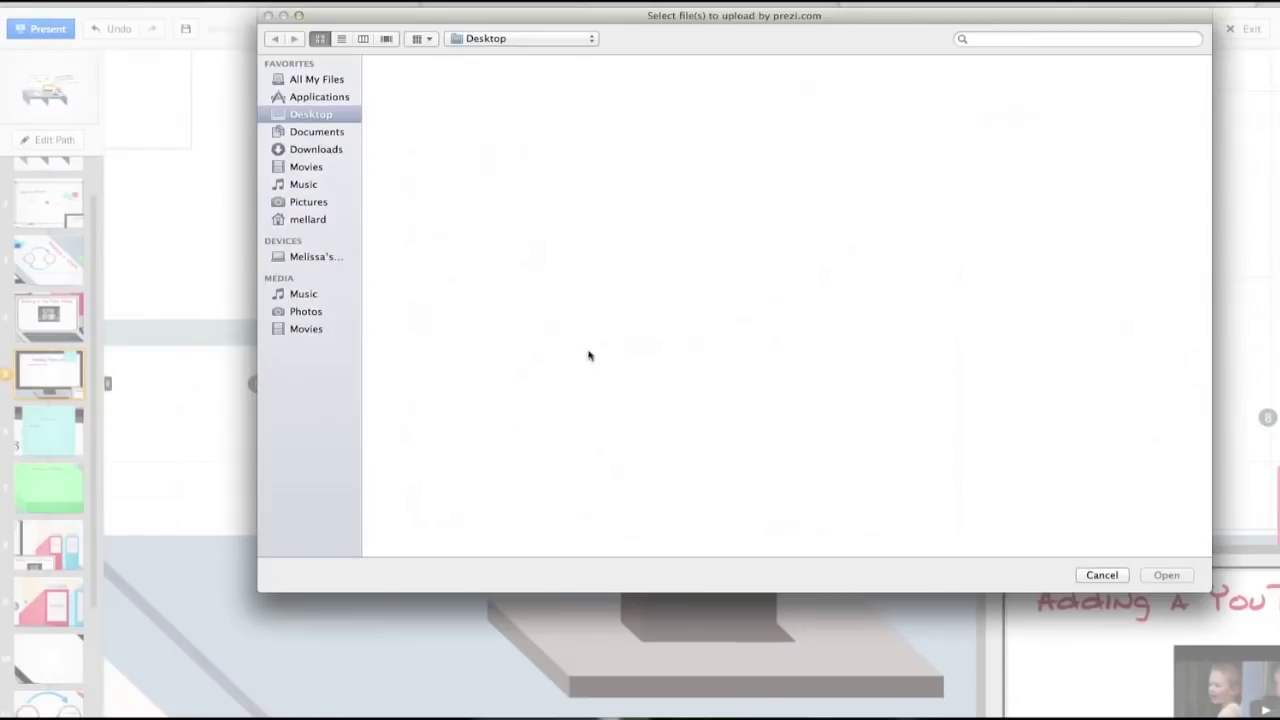
left_click(1035, 190)
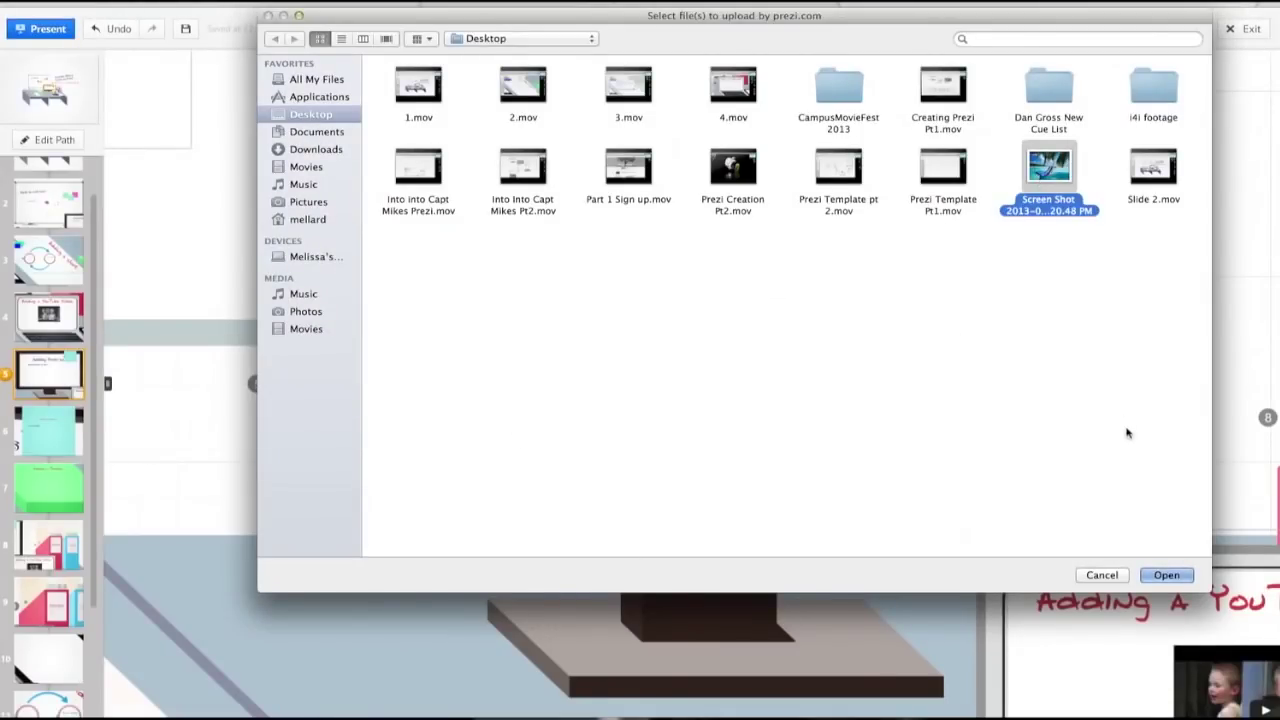
left_click(1170, 578)
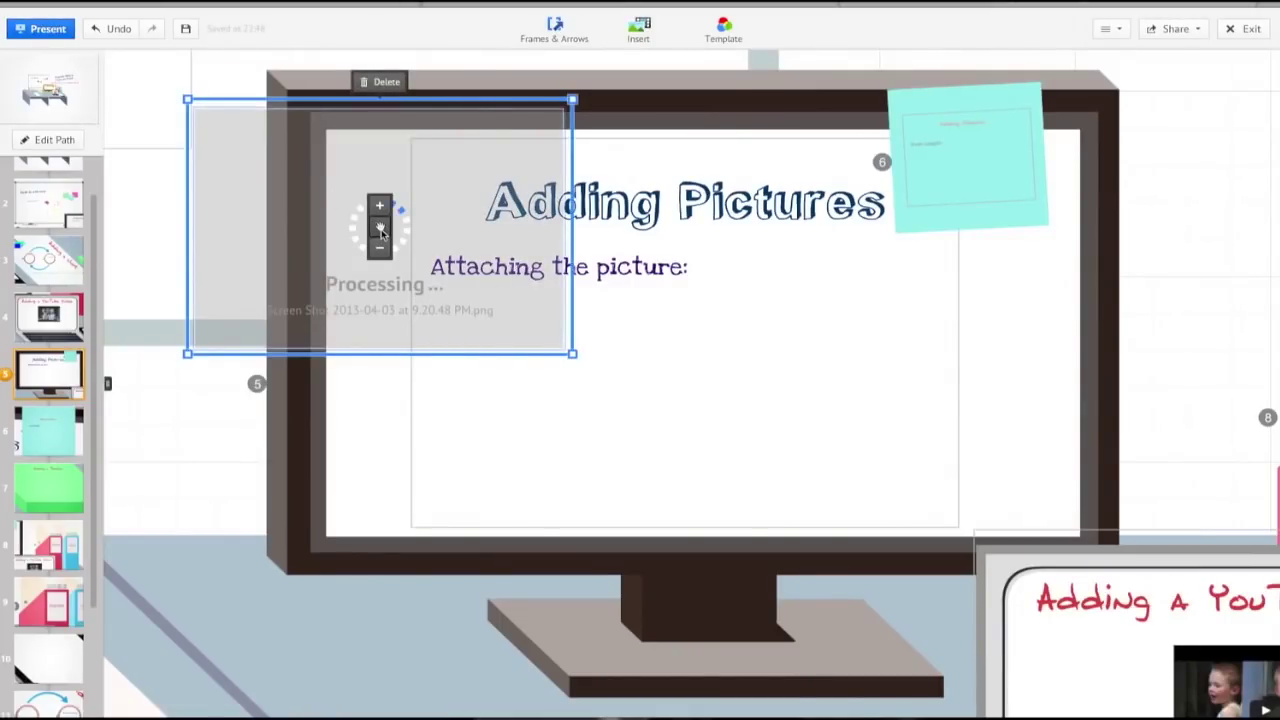
- Place the hammock picture below the "Attaching the picture:" text and shrink it slightly so it clears the text
left_click_drag(380, 231, 683, 386)
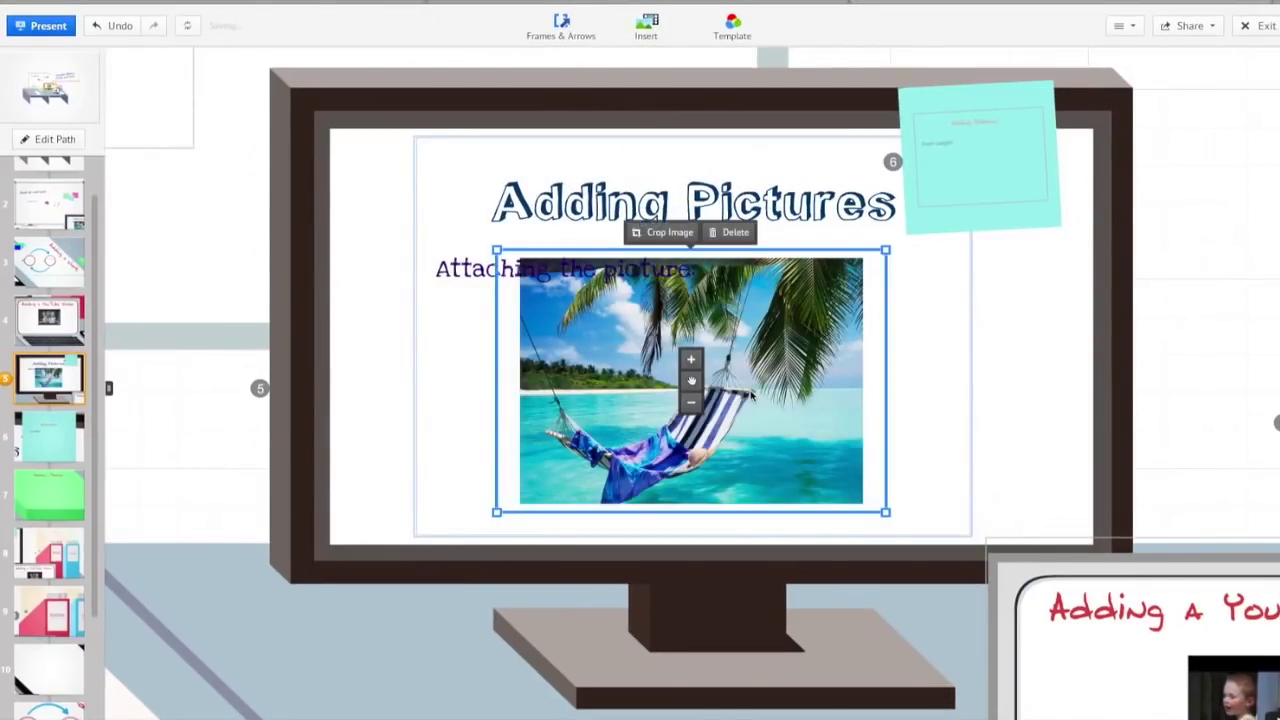
left_click_drag(692, 381, 722, 397)
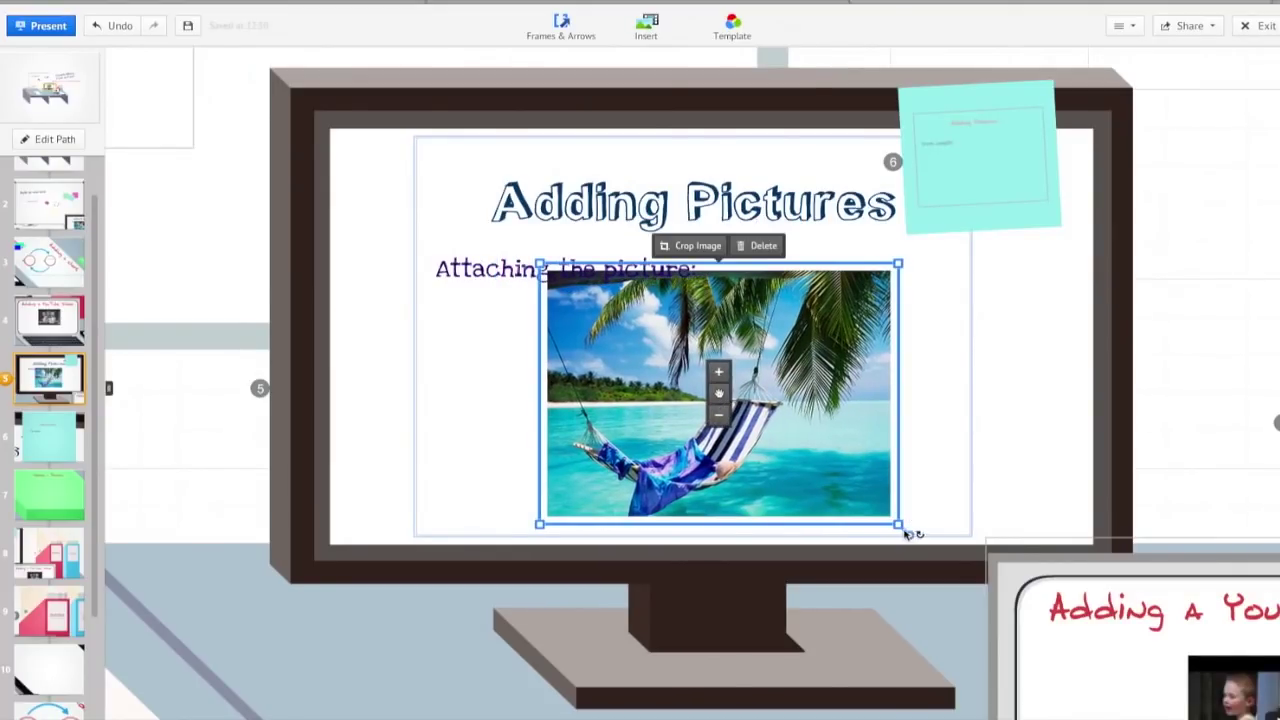
mouse_move(905, 534)
left_mouse_down()
mouse_move(843, 486)
mouse_move(906, 509)
left_mouse_up()
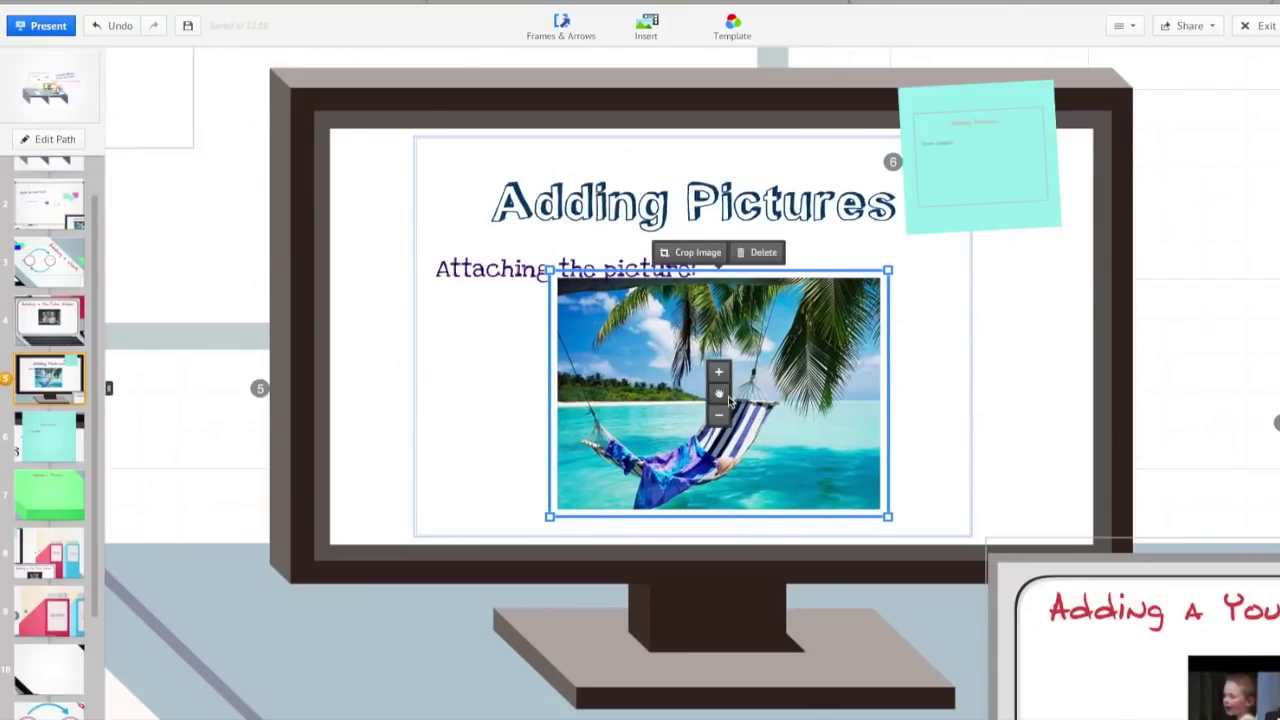
left_click_drag(725, 398, 732, 405)
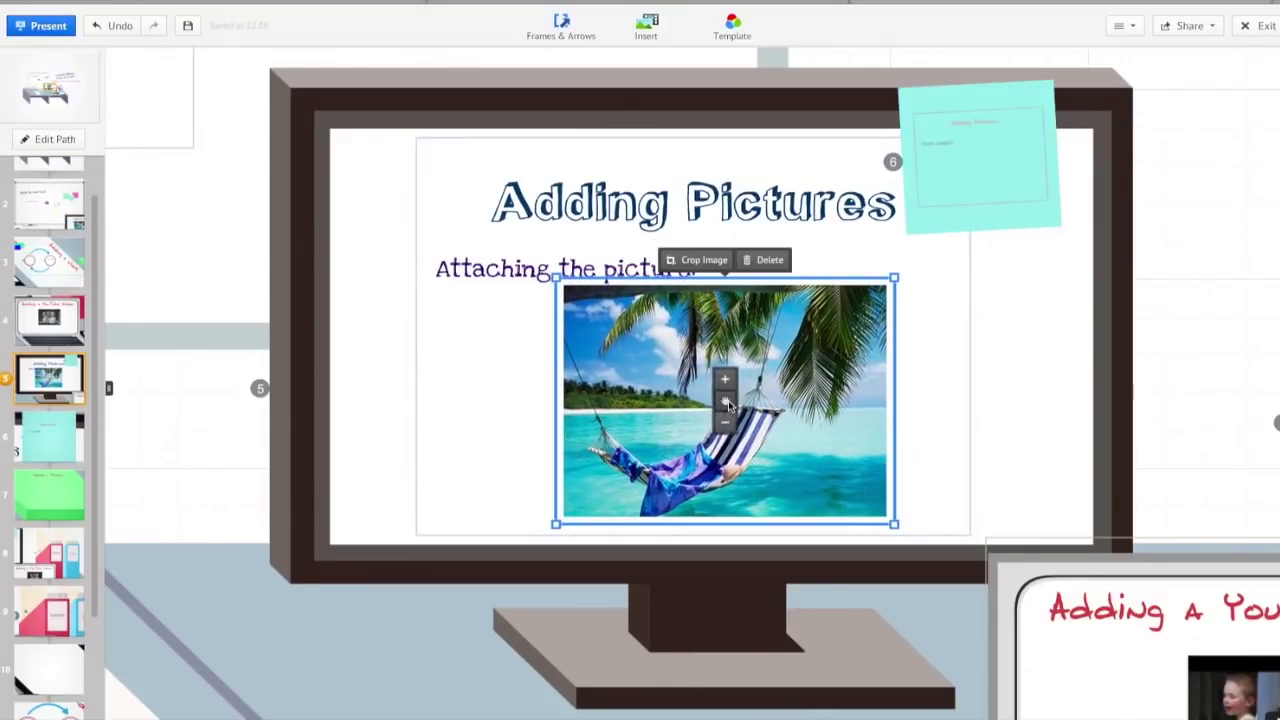
left_click(590, 254)
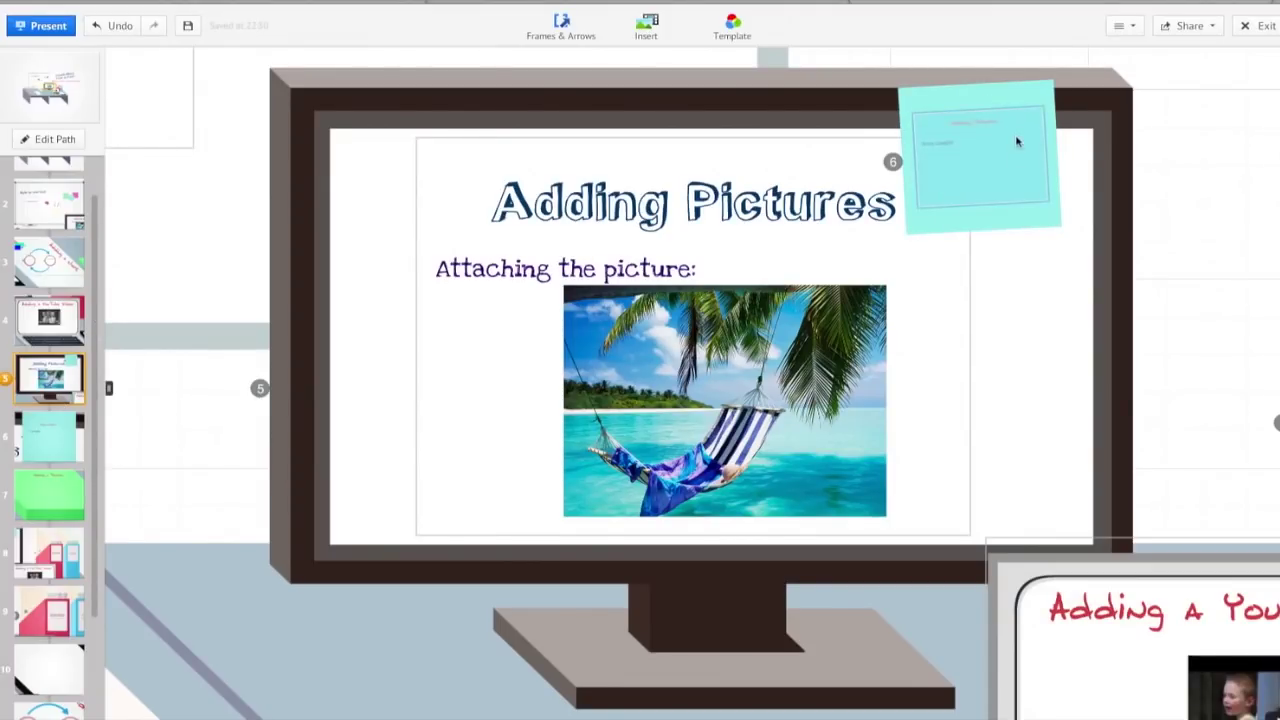
- Search Google Images for "candy" to insert a picture in the turquoise "From Google:" frame
left_click(59, 437)
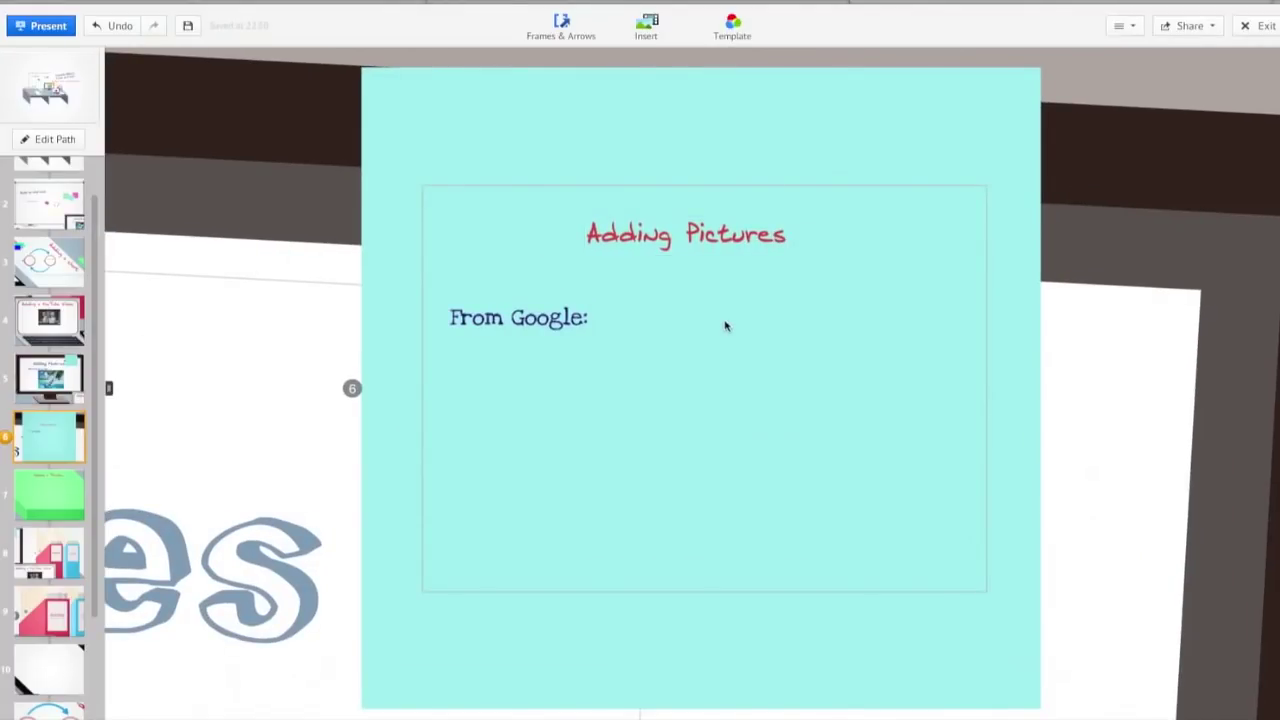
left_click(668, 38)
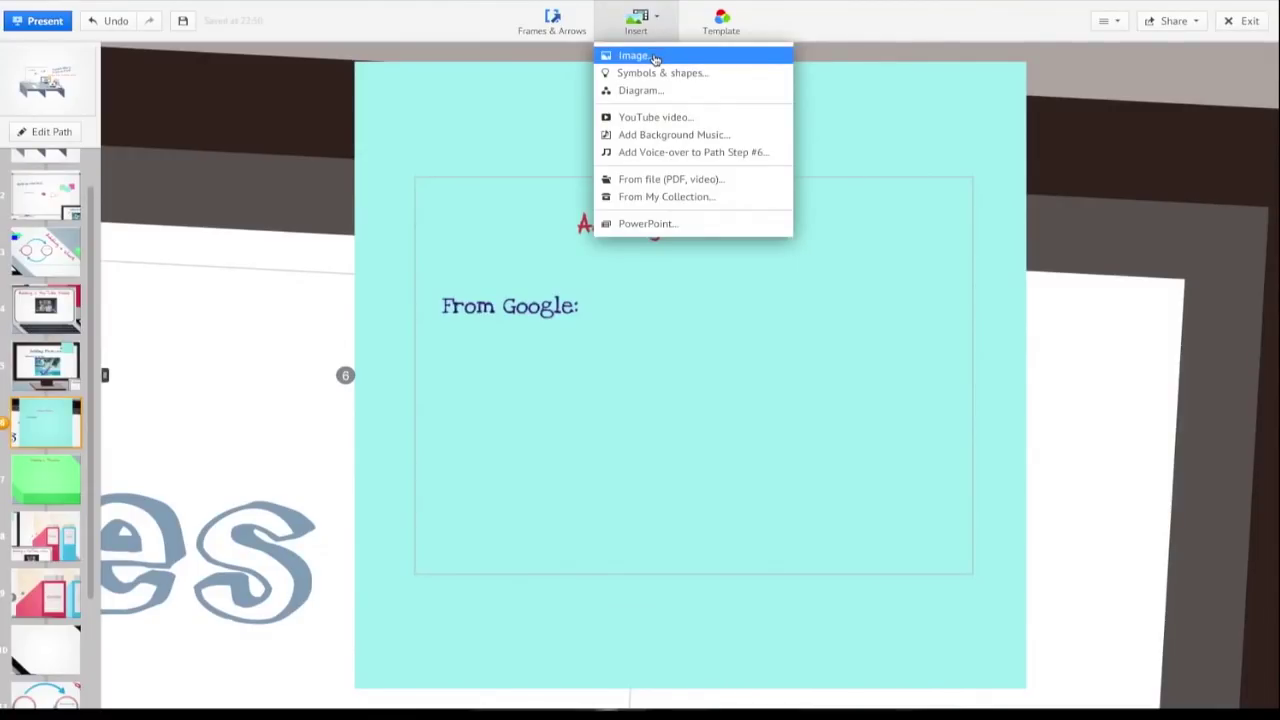
left_click(655, 58)
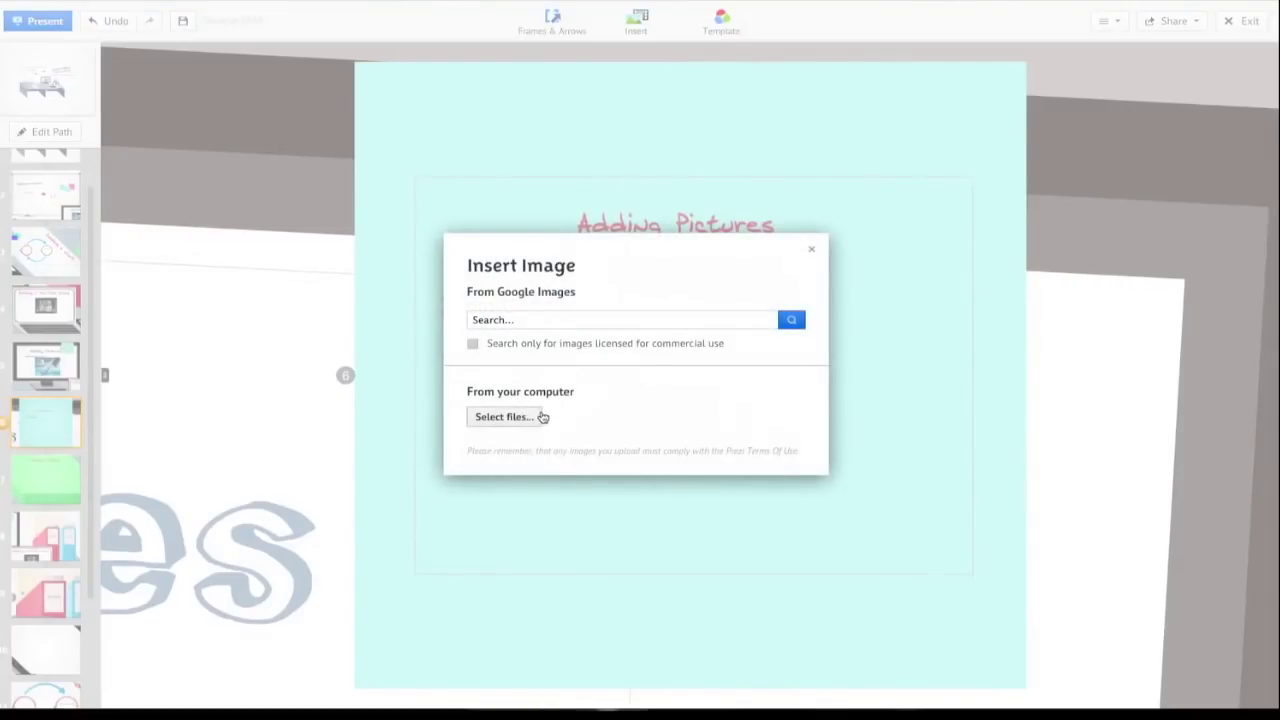
left_click(534, 320)
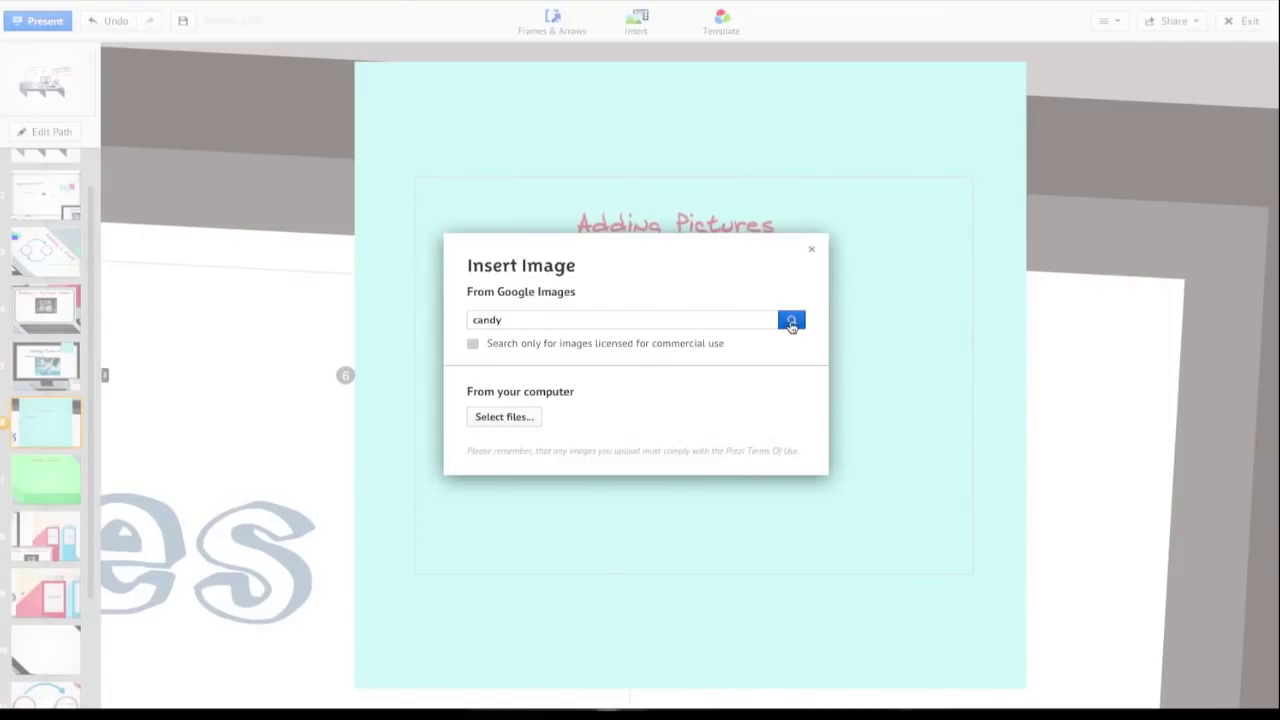
left_click(791, 321)
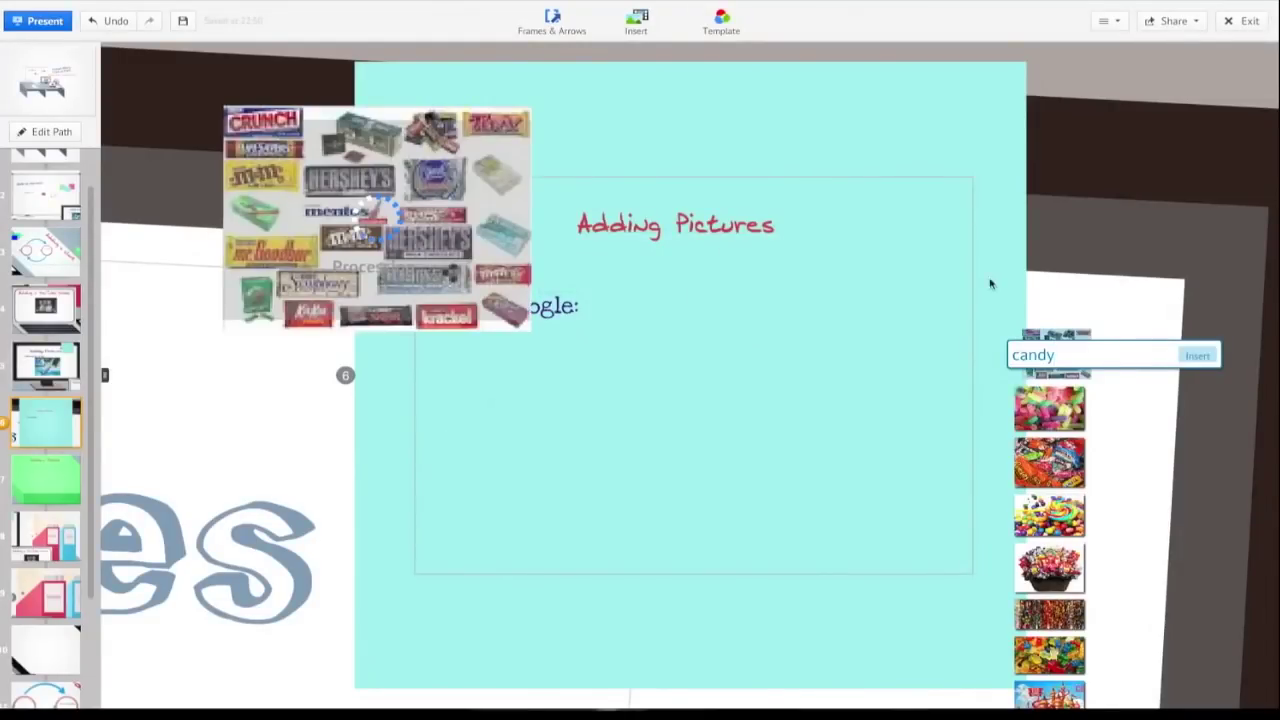
- Browse the candy pictures and insert the one with the swirled lollipop on colorful candies
scroll(1050, 545, "down", 5)
left_click(1050, 545)
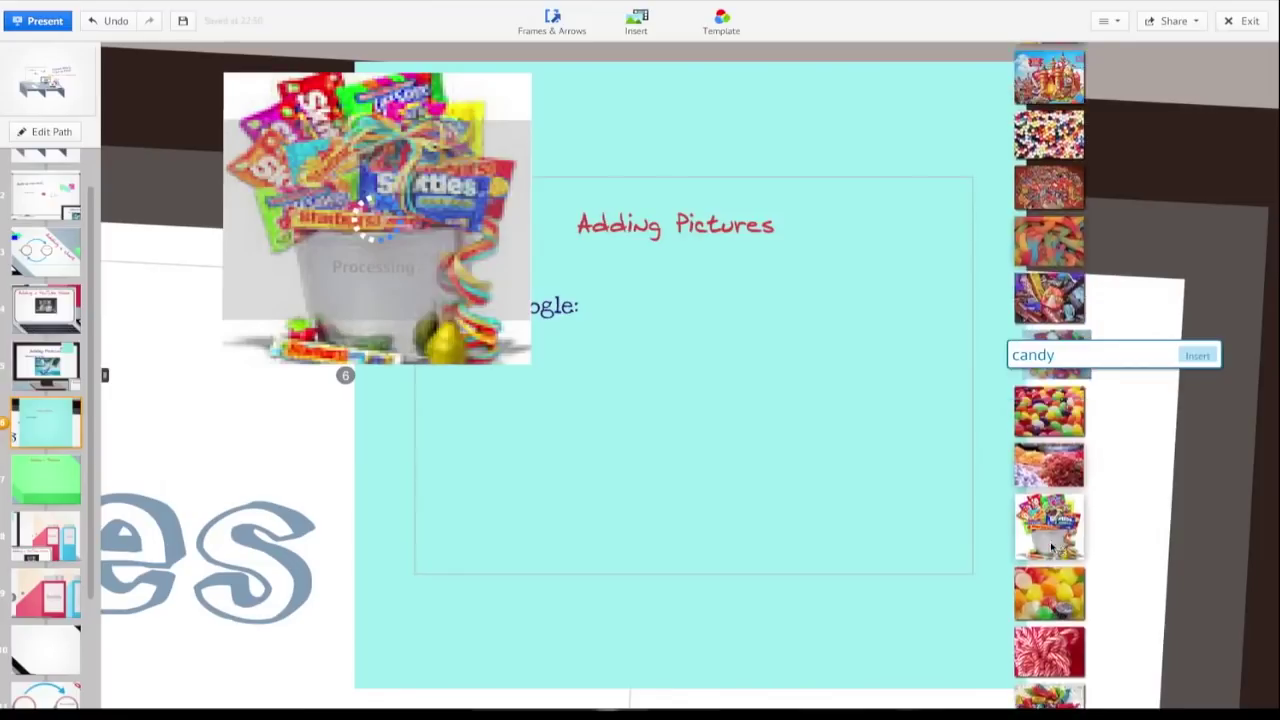
left_click(1053, 546)
scroll(1053, 546, "up", 4)
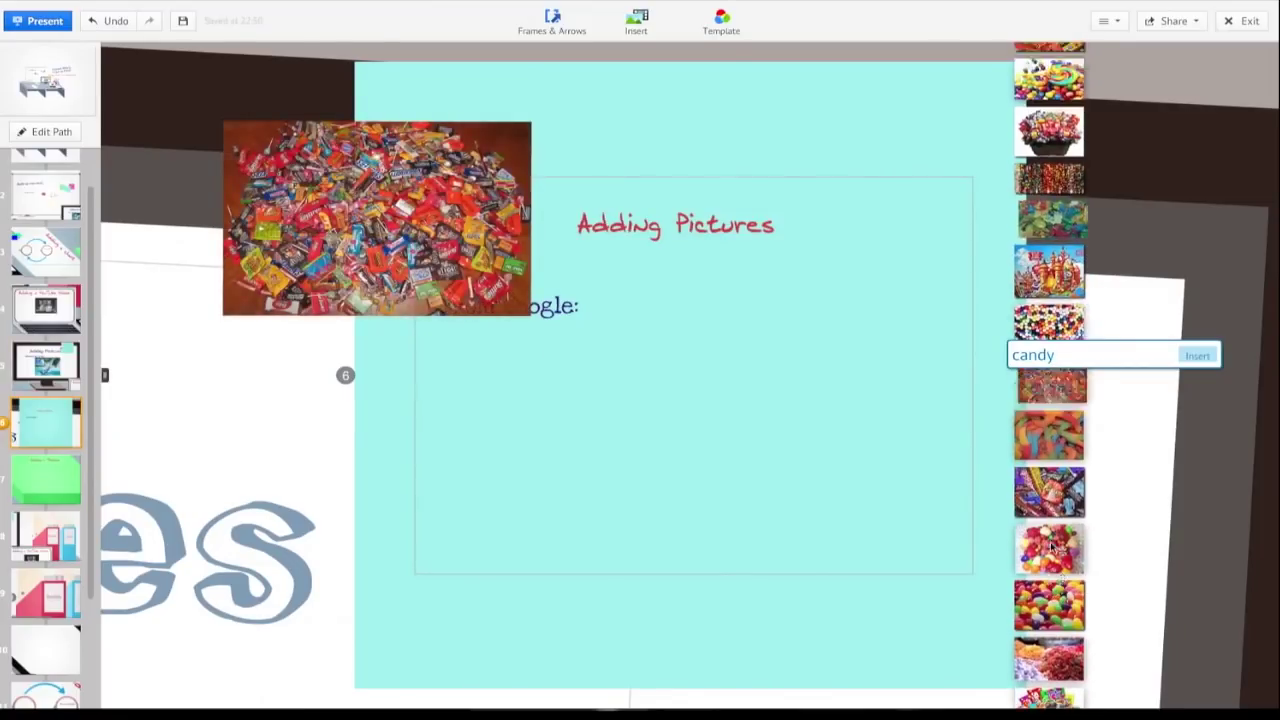
left_click(1050, 548)
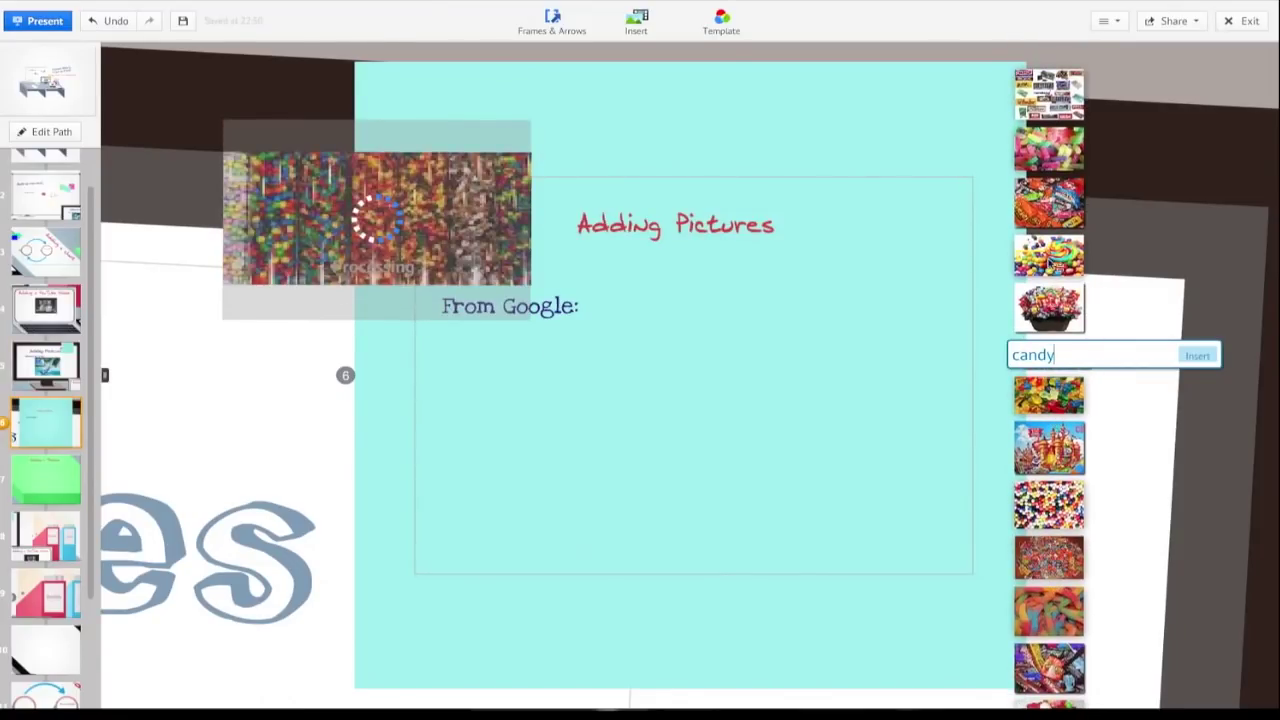
left_click(1049, 258)
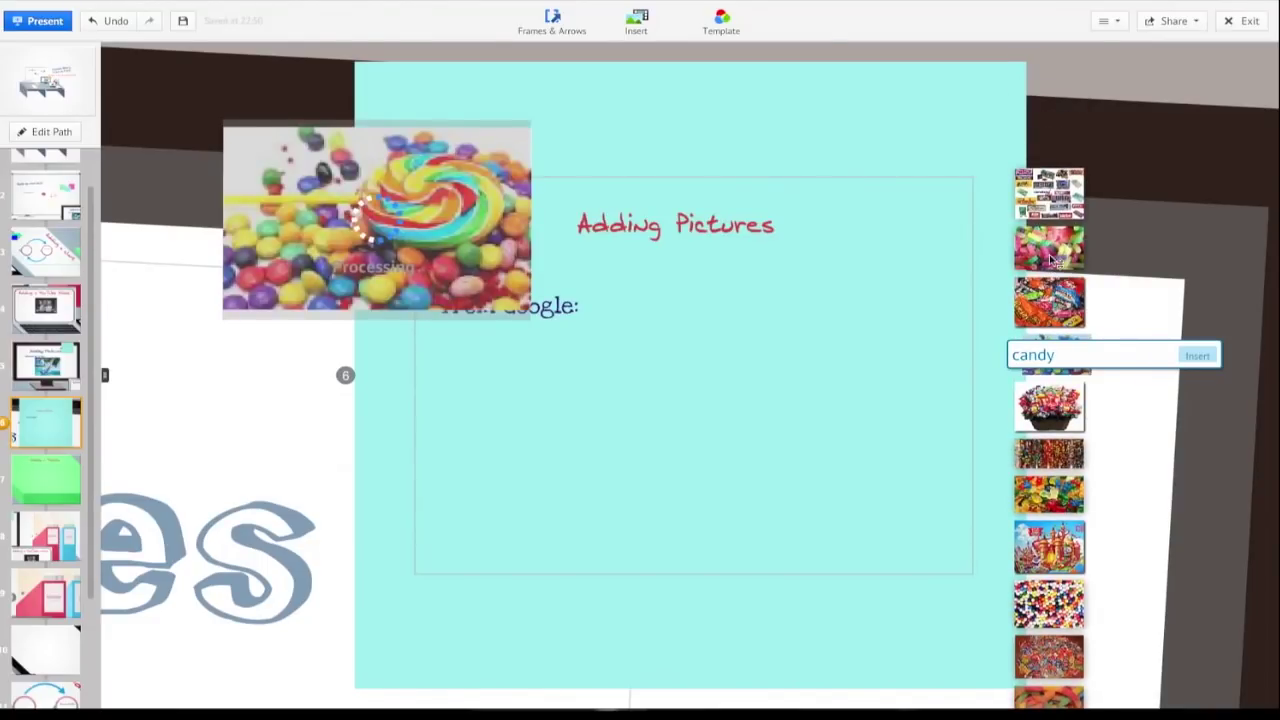
left_click(1197, 353)
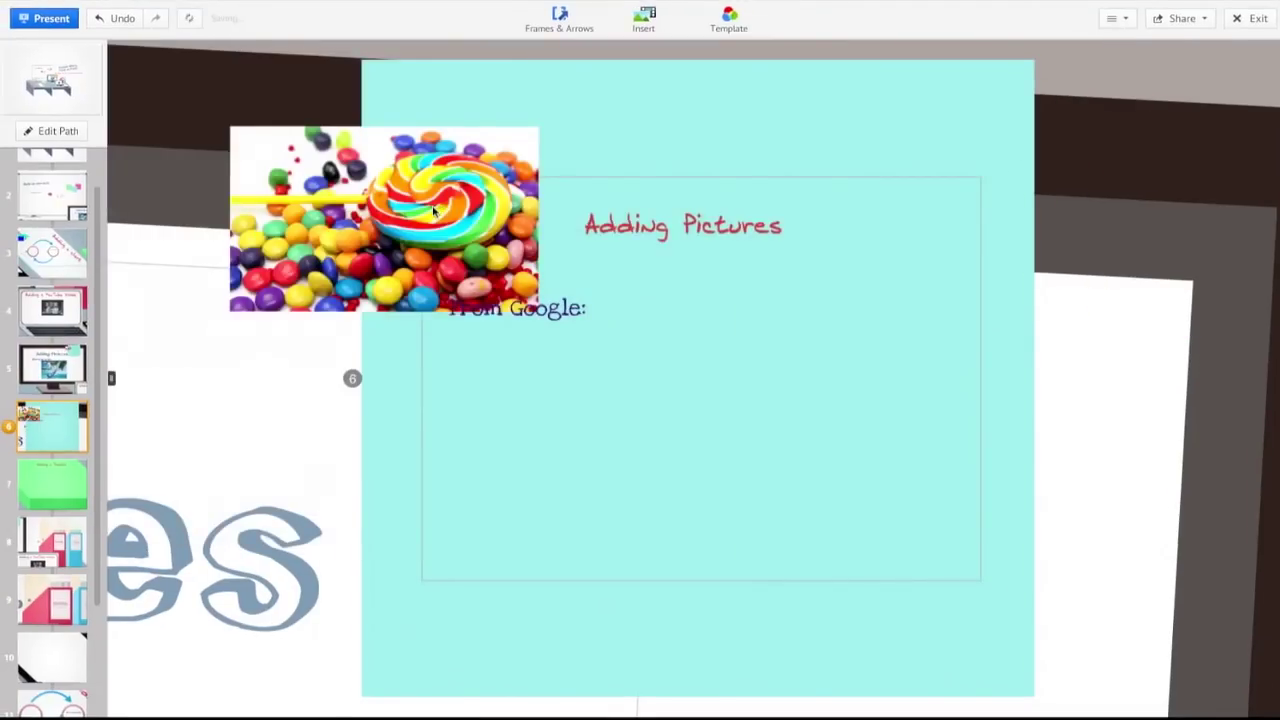
- Move the lollipop picture inside the turquoise frame, below and to the right of the "From Google:" text
left_click(385, 220)
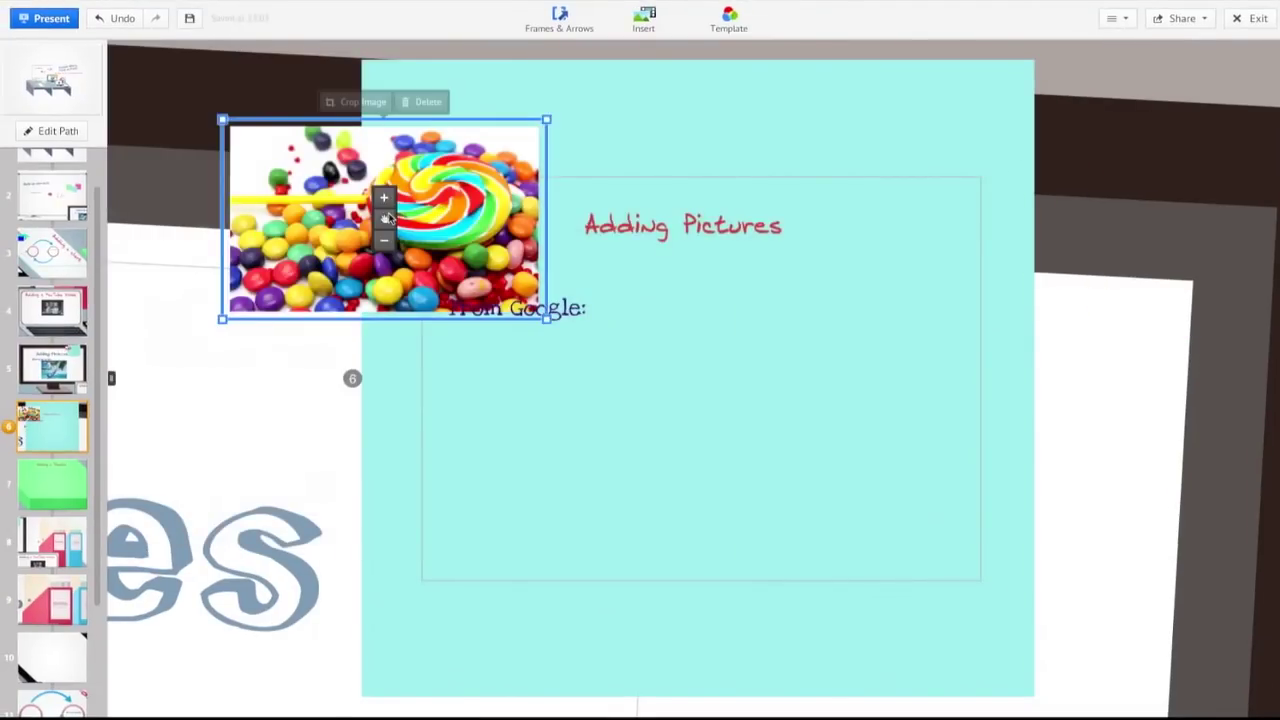
left_click_drag(385, 225, 755, 442)
mouse_move(588, 334)
left_mouse_down()
mouse_move(563, 317)
mouse_move(606, 309)
mouse_move(590, 333)
left_mouse_up()
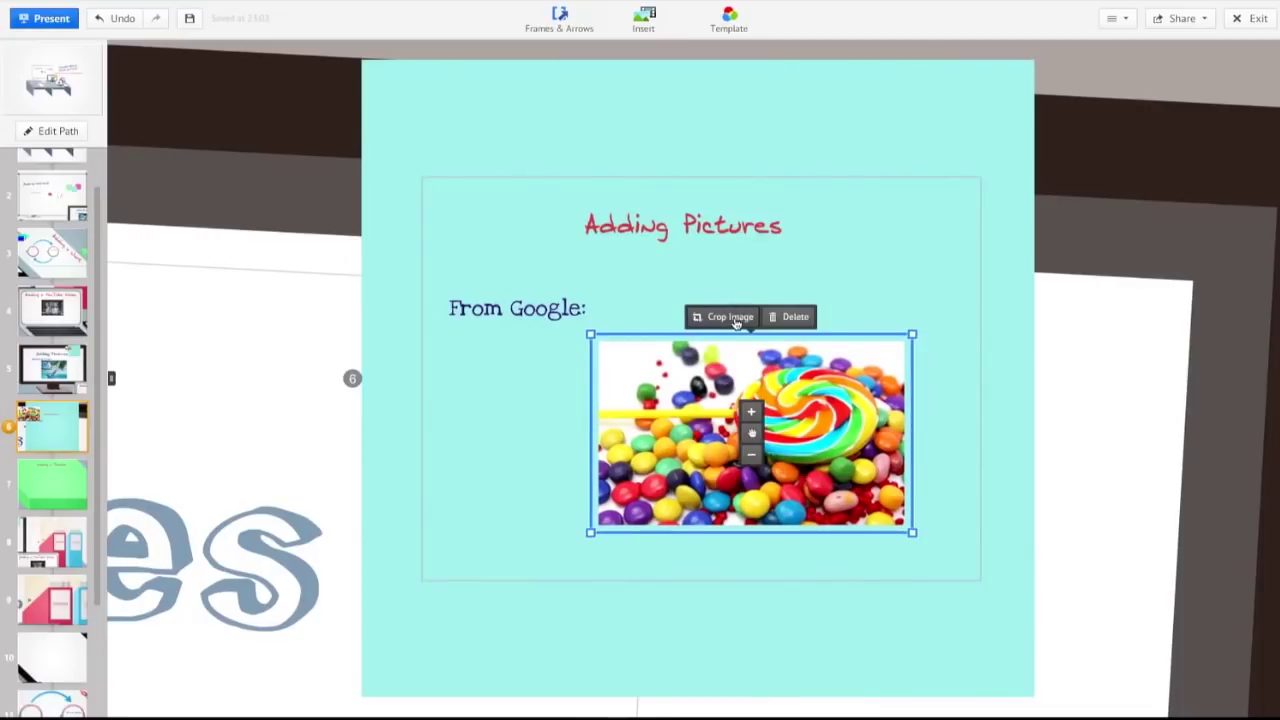
left_click(934, 280)
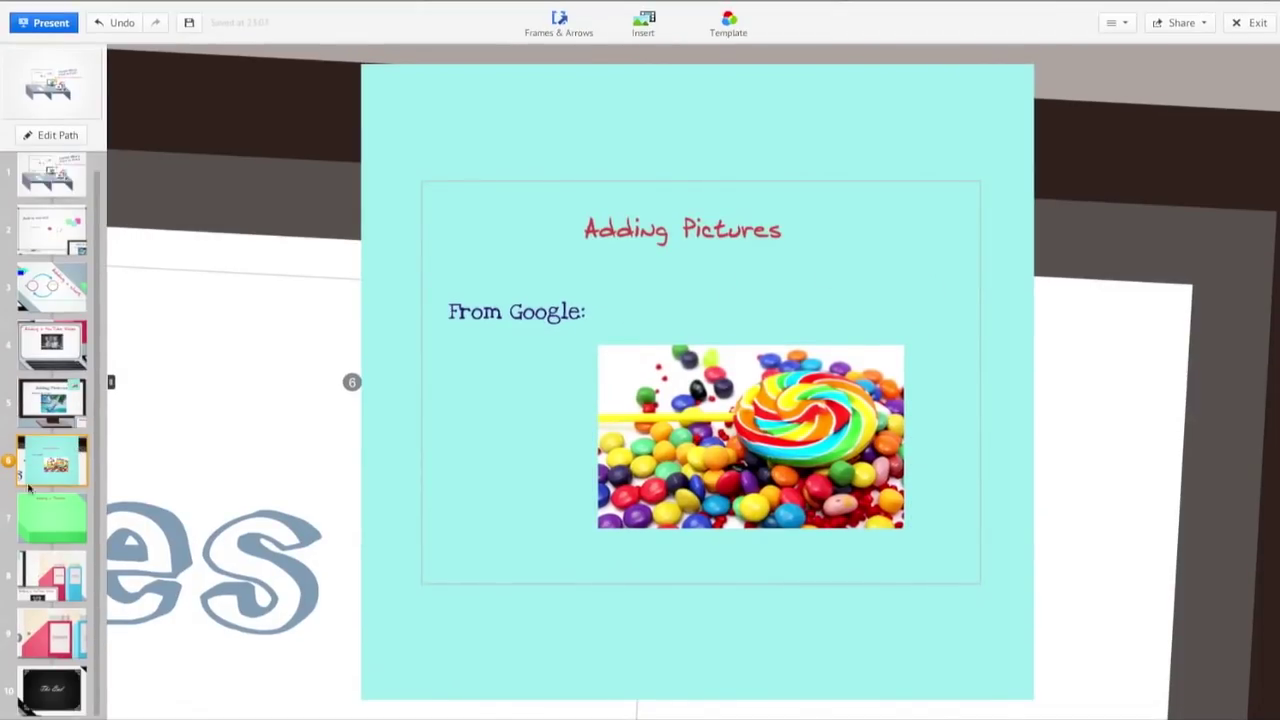
- Insert the Timeline 1 diagram in the green "Adding a Timeline" frame and enlarge it to fill most of the frame
left_click(30, 527)
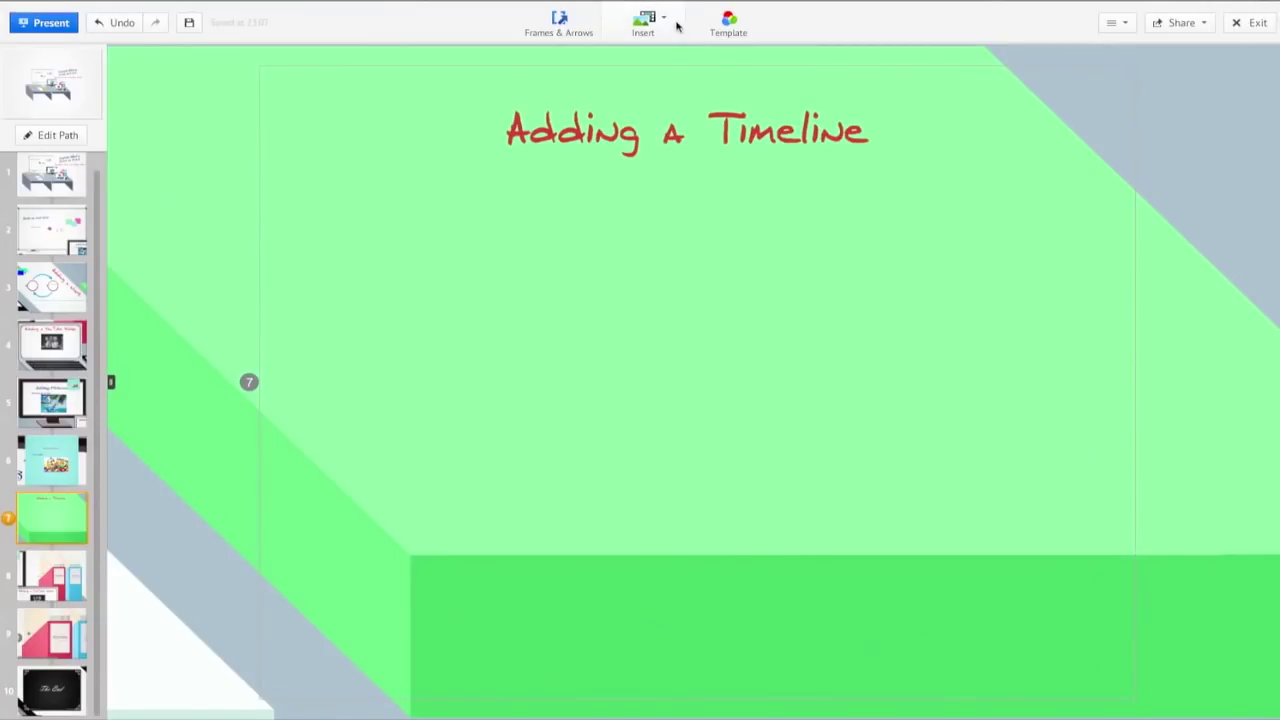
left_click(663, 20)
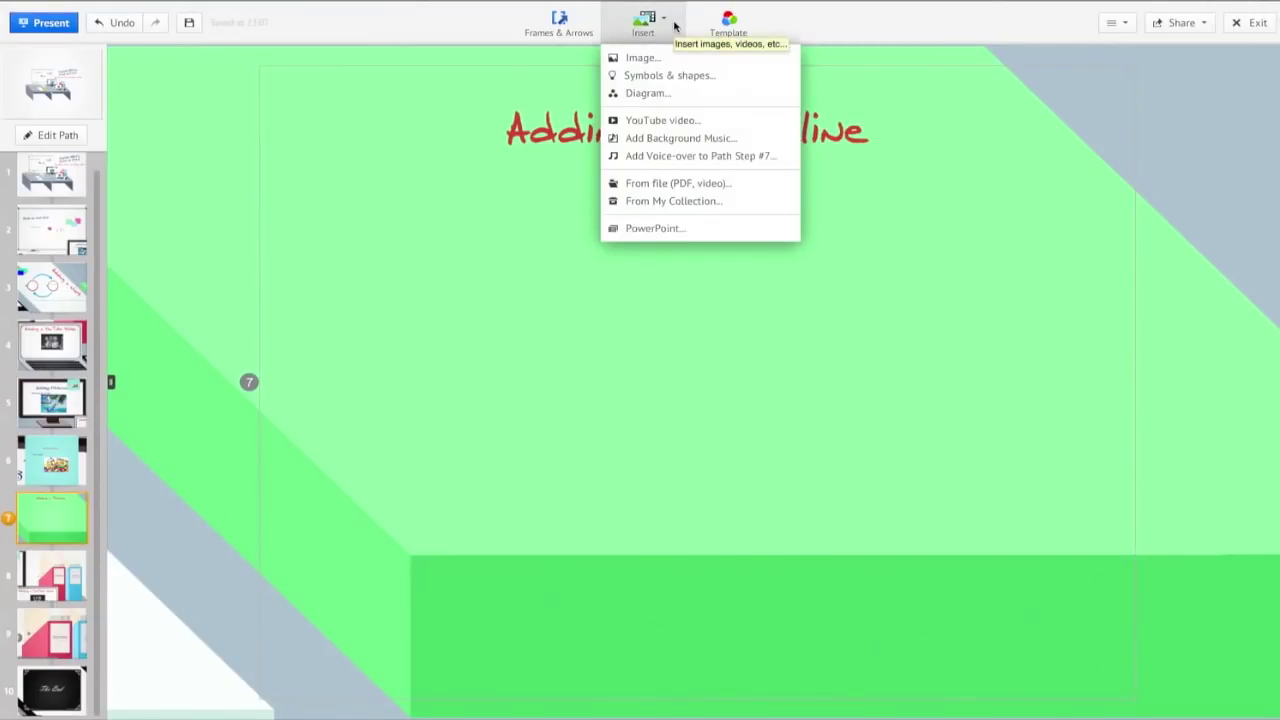
left_click(650, 93)
scroll(778, 313, "down", 10)
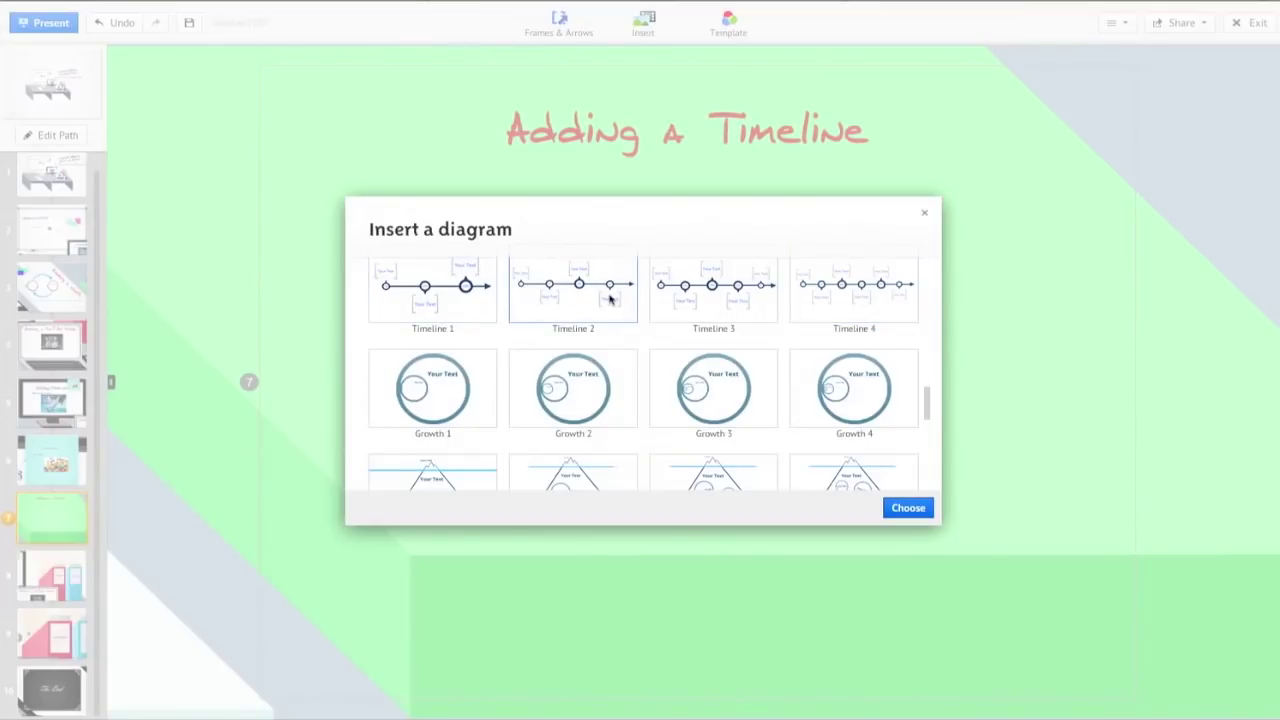
left_click(455, 302)
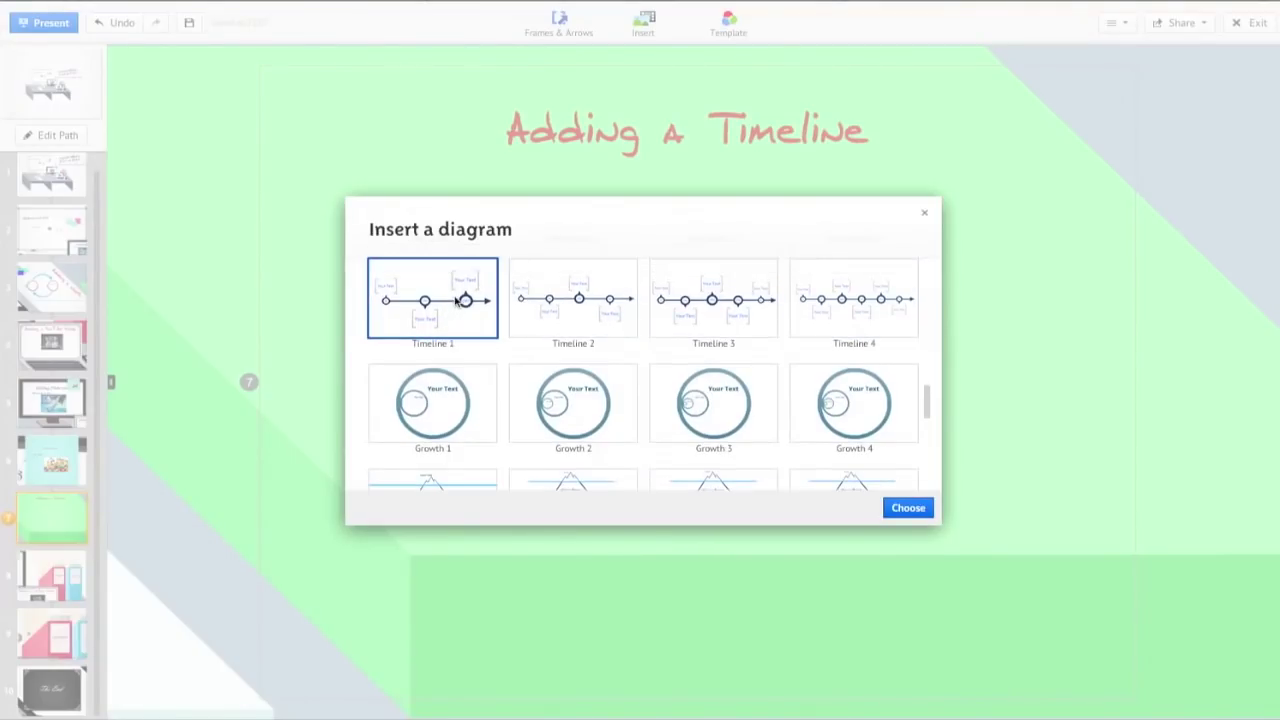
left_click(908, 508)
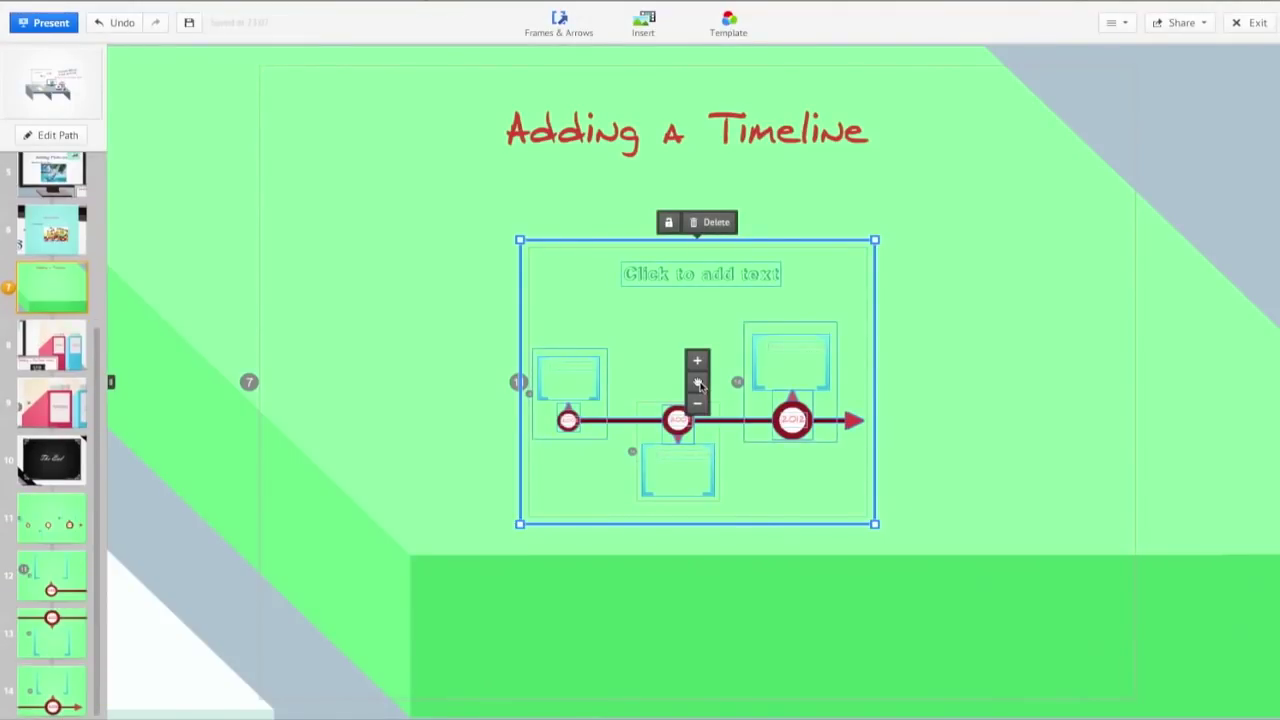
left_click_drag(697, 381, 697, 345)
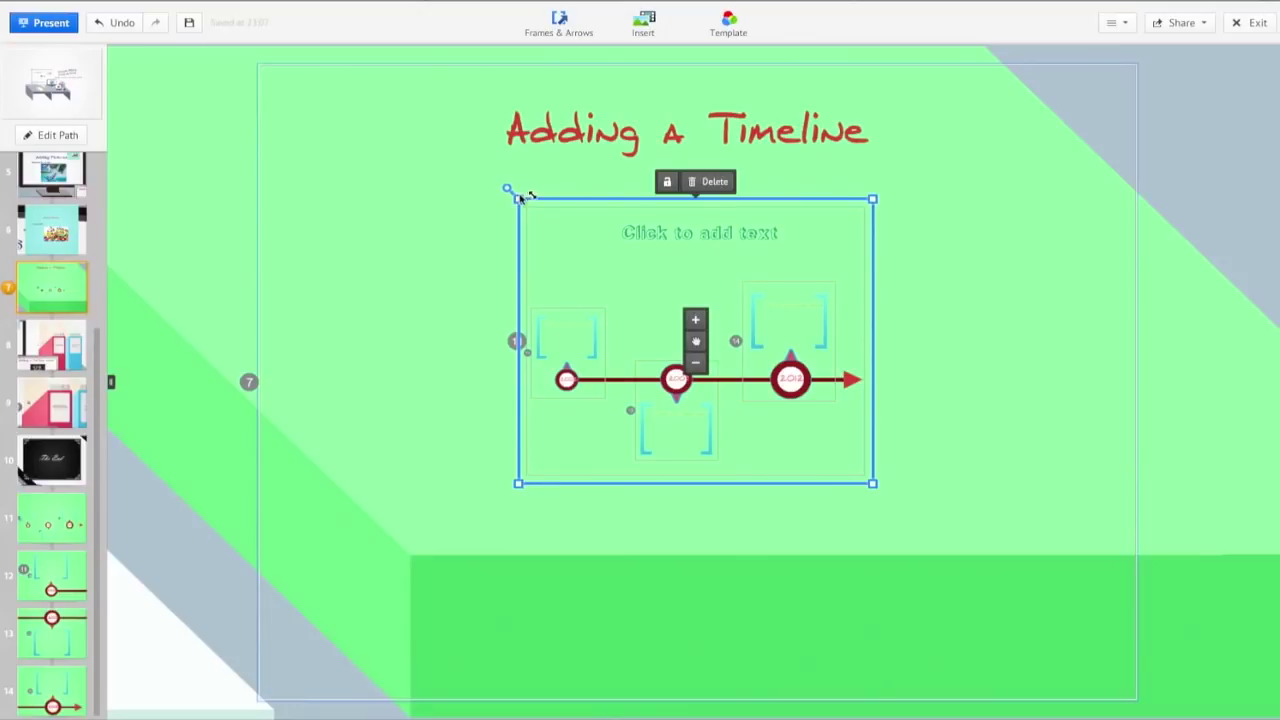
left_click_drag(518, 198, 336, 113)
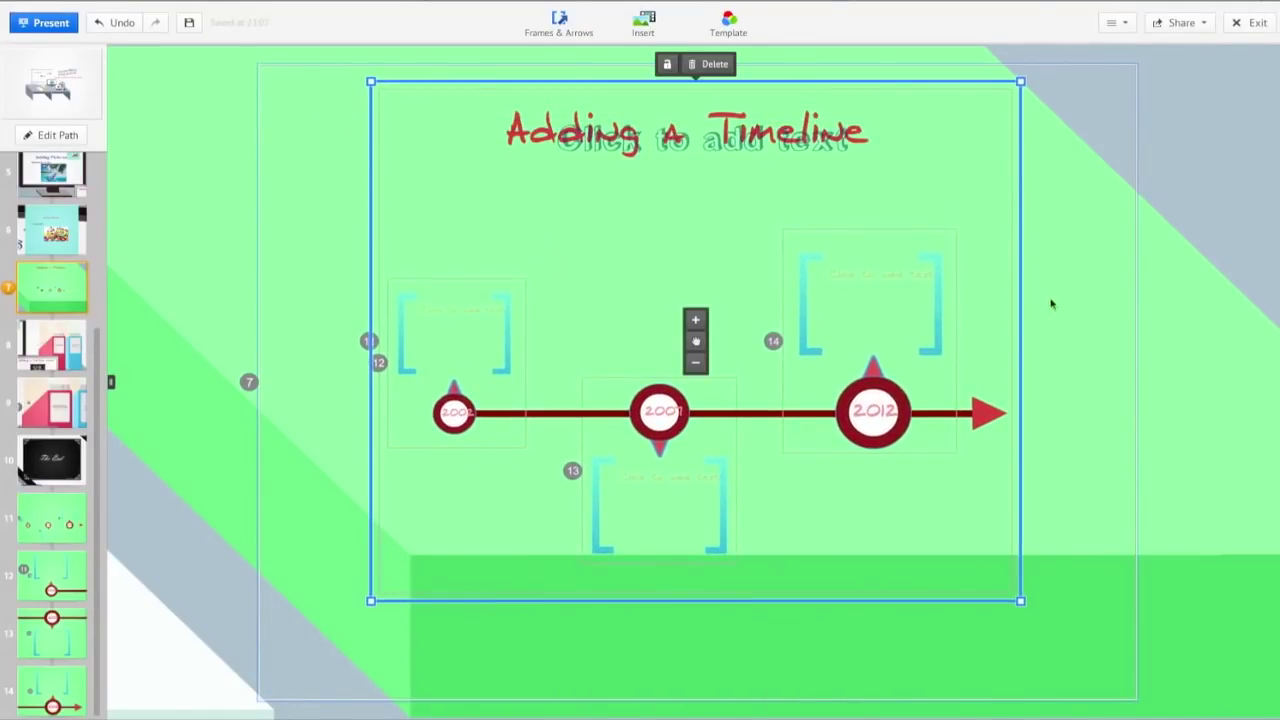
- Enter "1st day of class" in the 2002 bracket of the timeline and move the text to the bracket's centre
left_click(495, 346)
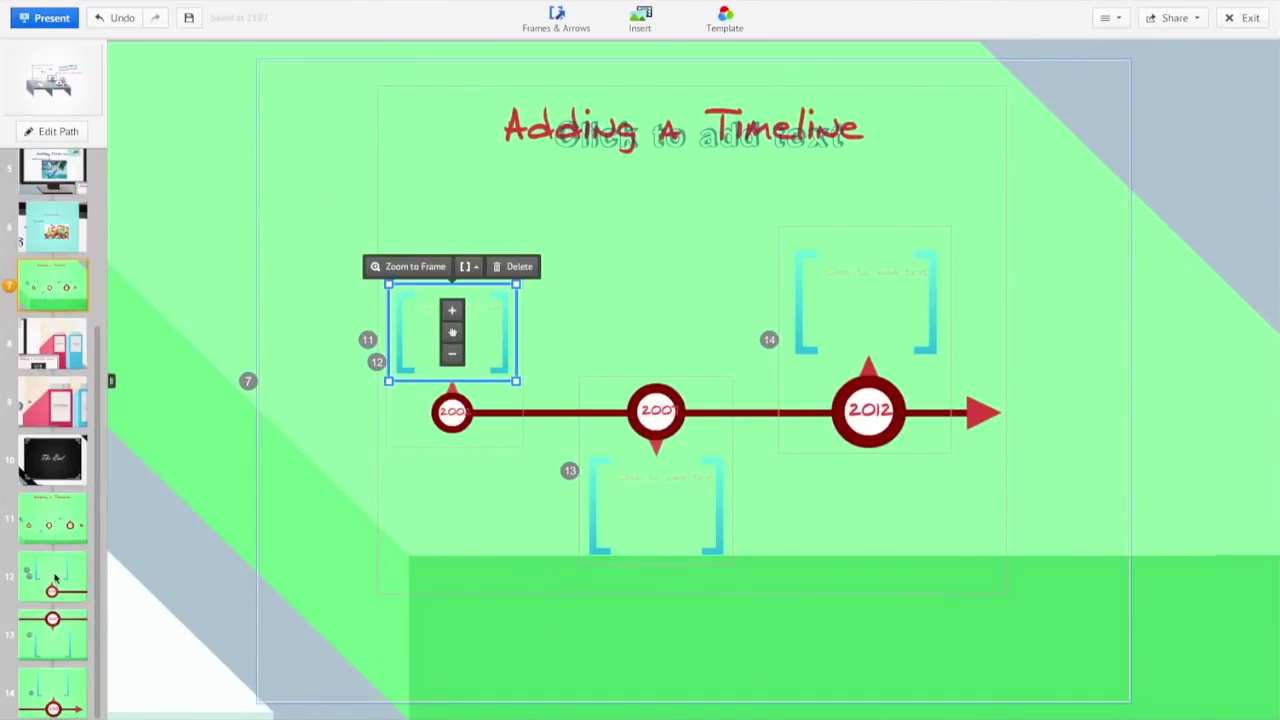
left_click(57, 513)
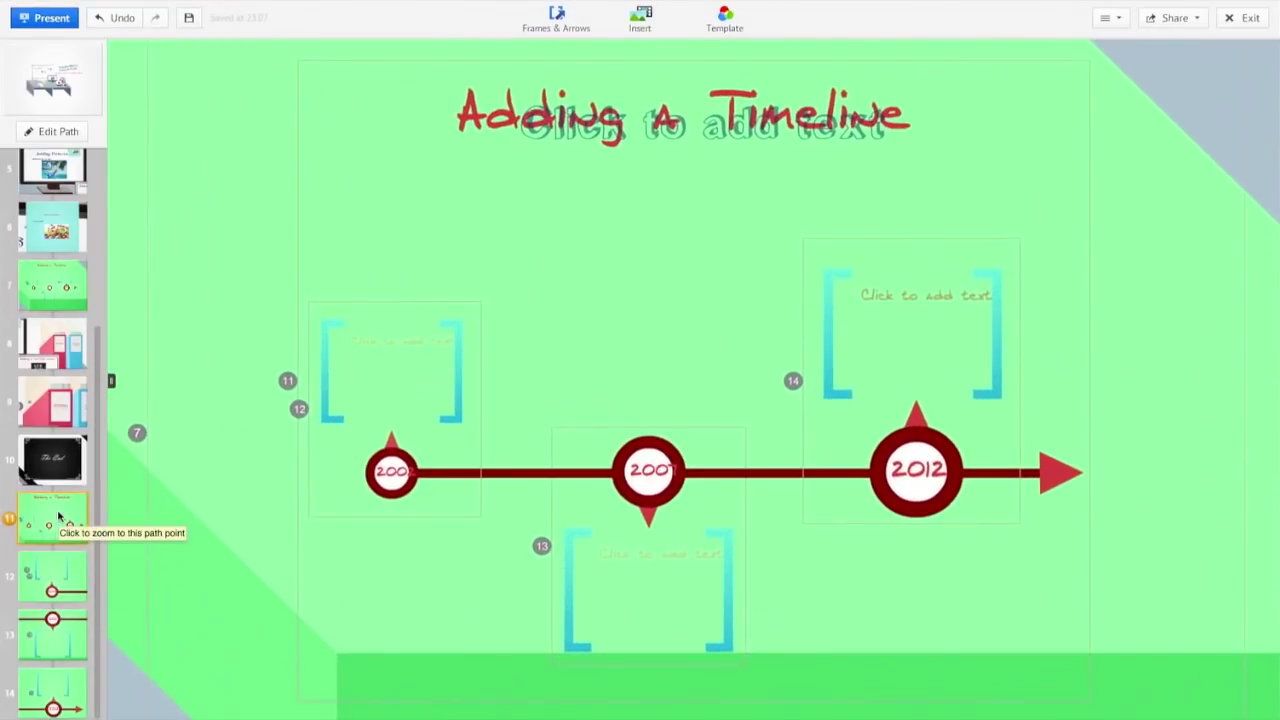
left_click(55, 570)
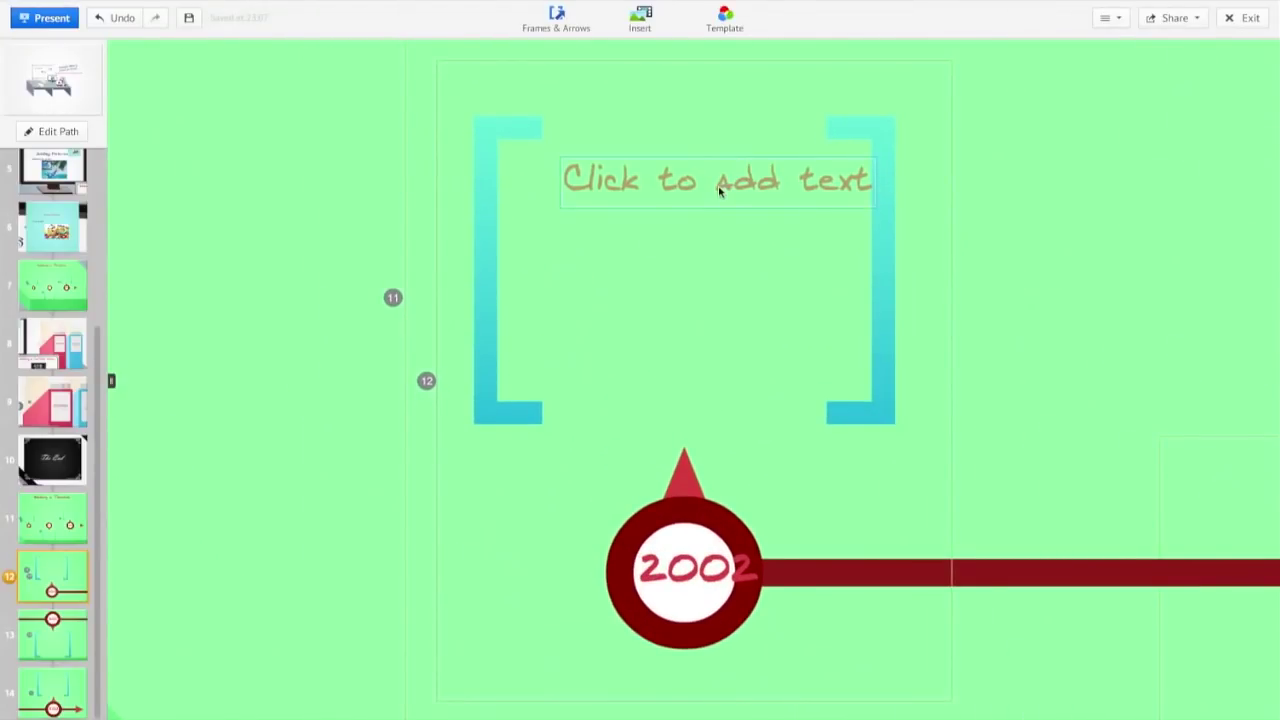
left_click(718, 185)
type("I")
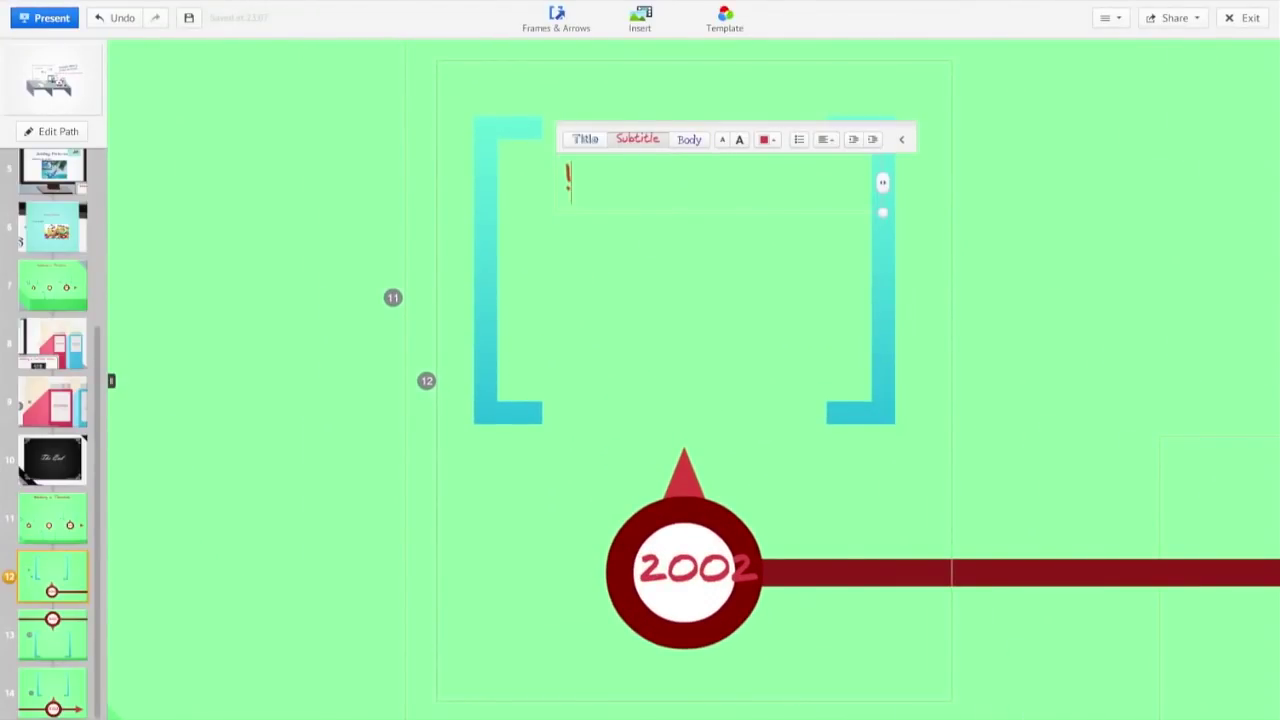
key("BackSpace")
type("1st d")
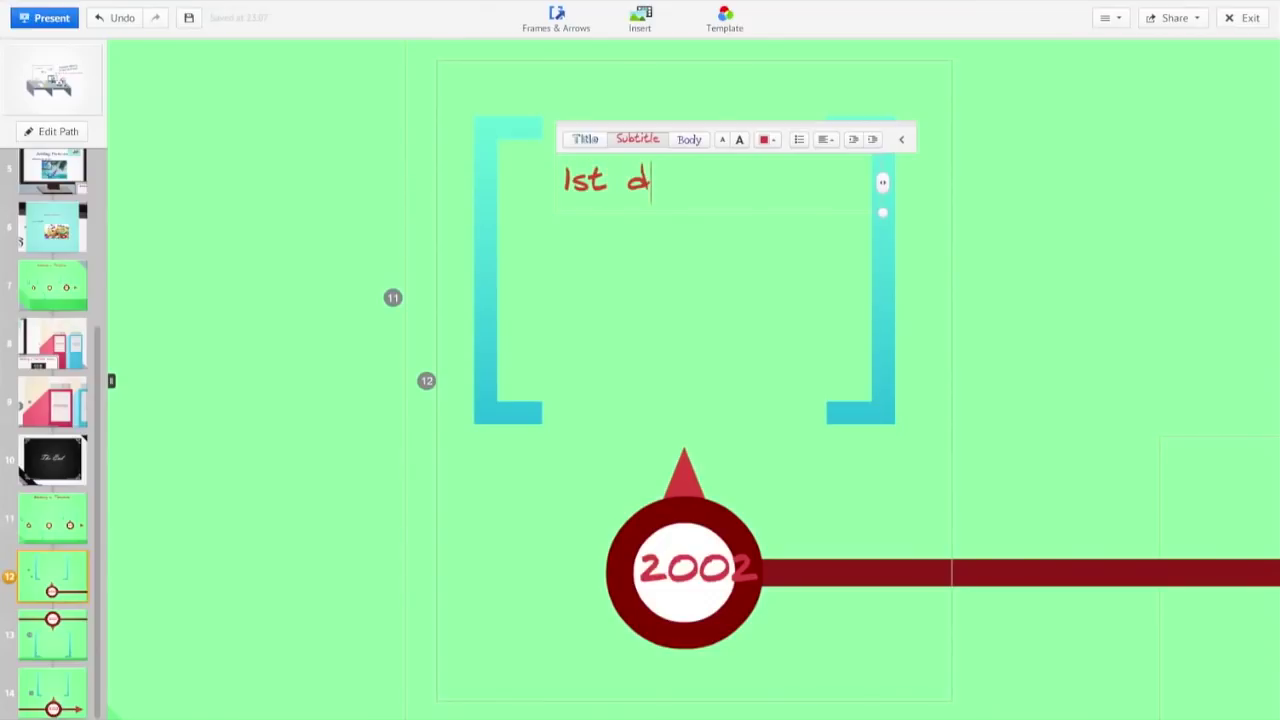
type("ay of class")
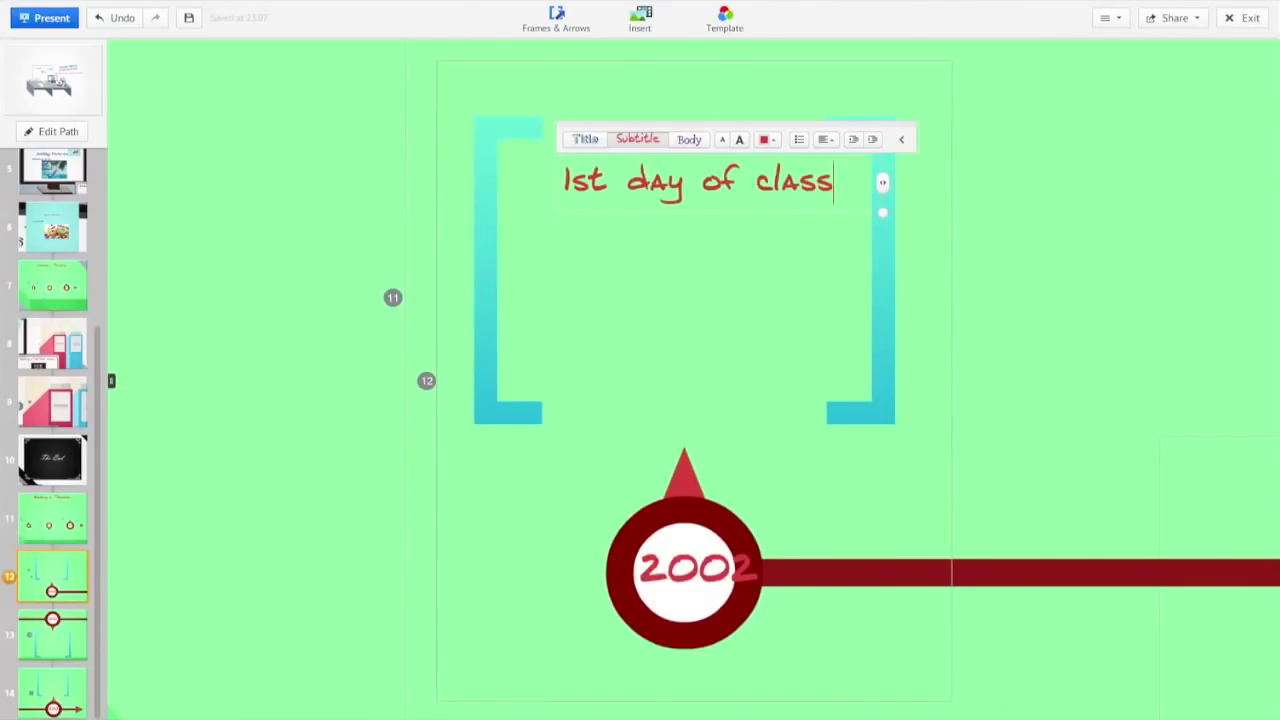
left_click(742, 279)
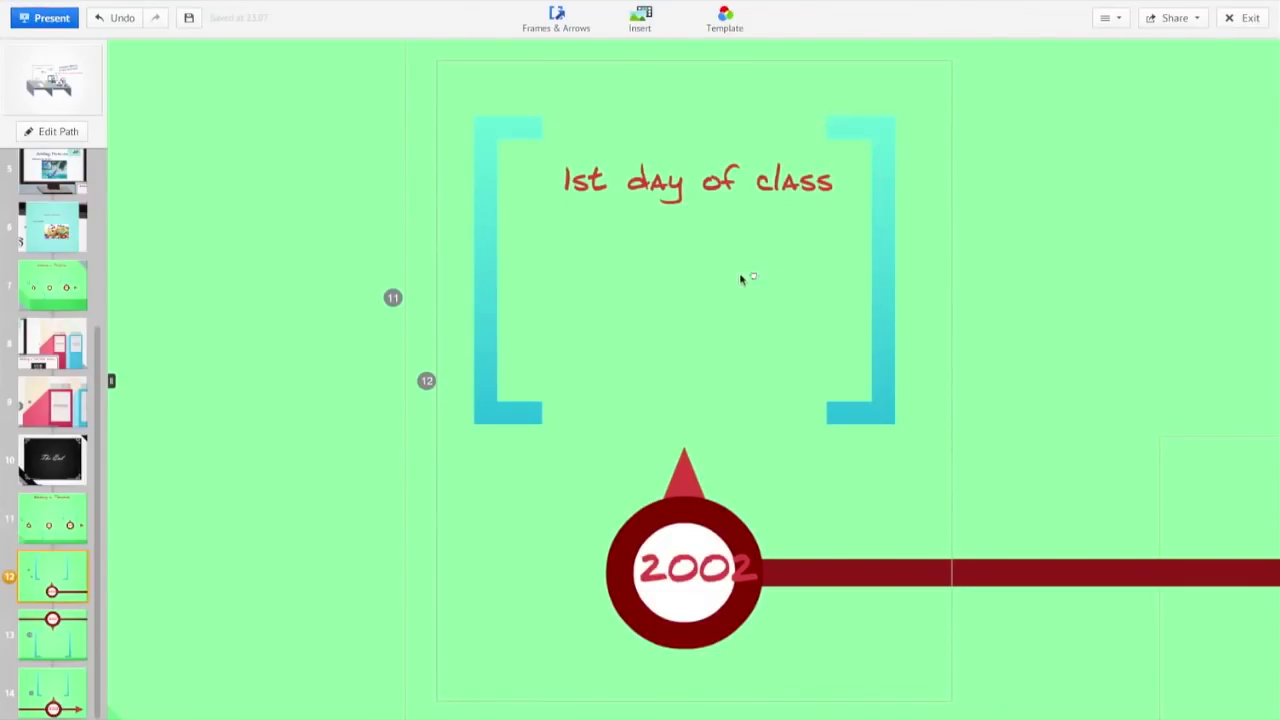
left_click(698, 185)
left_click_drag(689, 185, 684, 240)
left_click(706, 186)
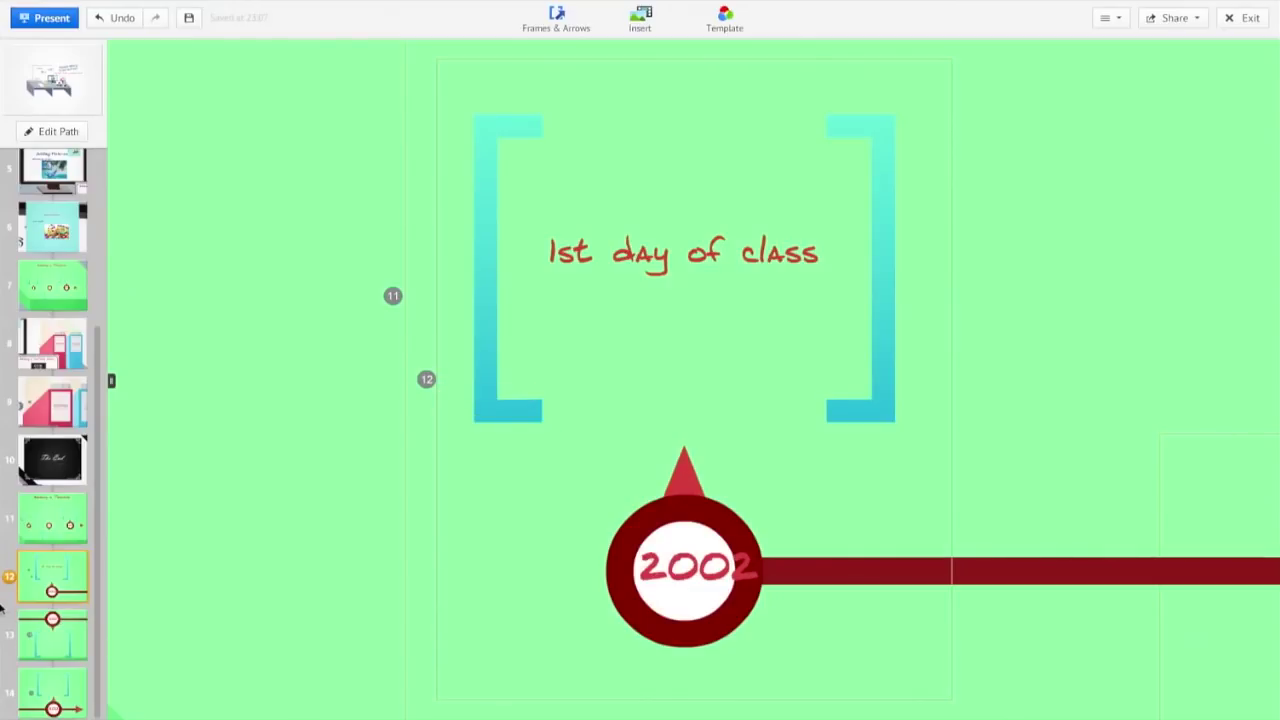
- Enter "Last day of class" in the 2007 bracket of the timeline and centre the text inside it
left_click(42, 638)
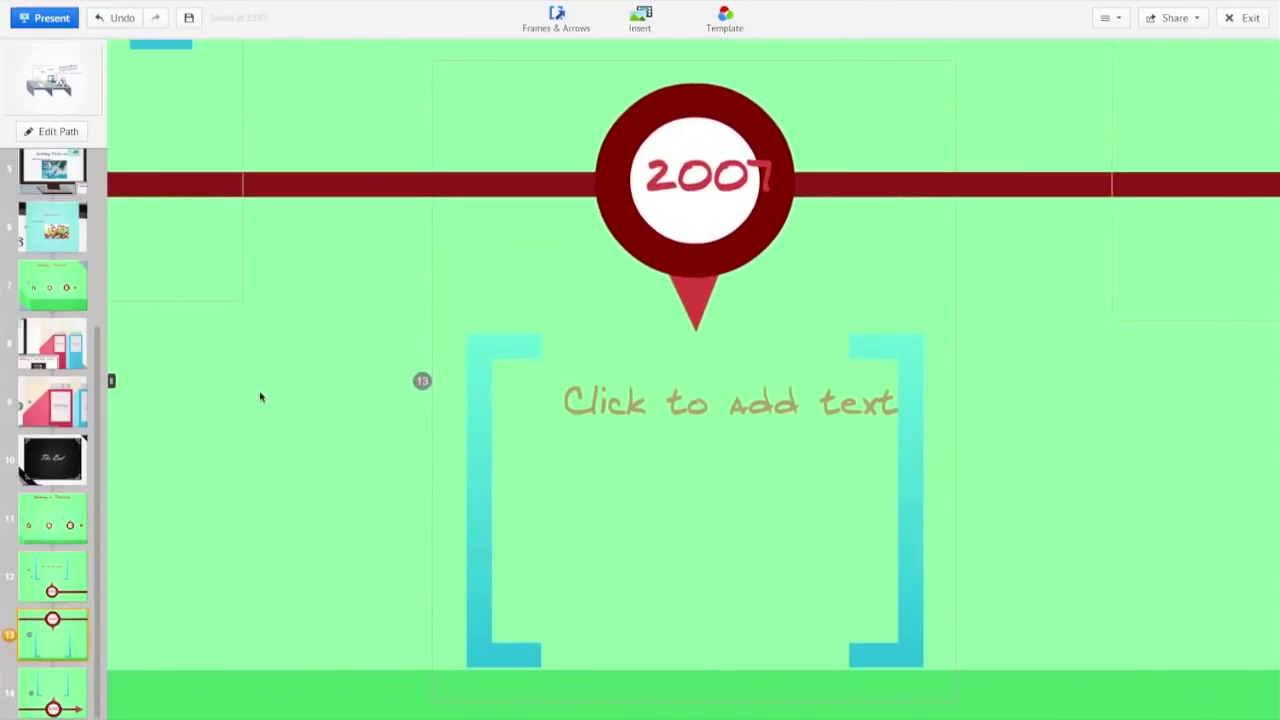
left_click(689, 410)
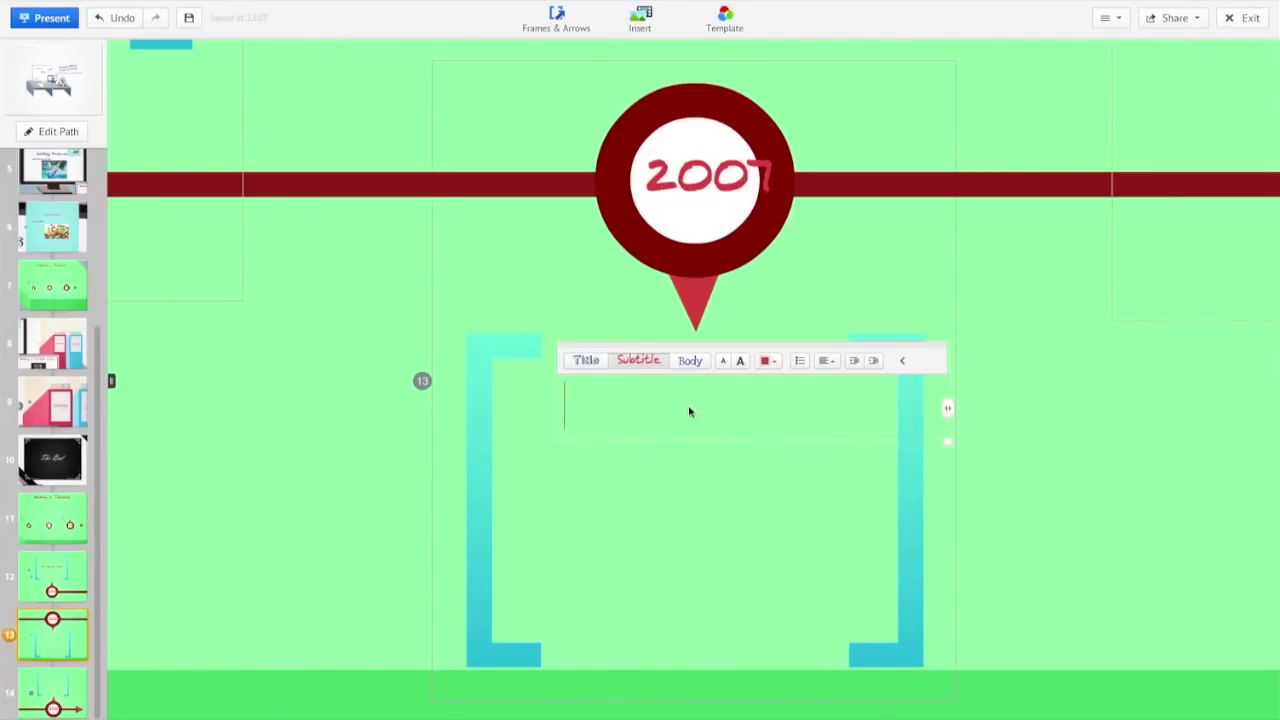
type("Last day of class")
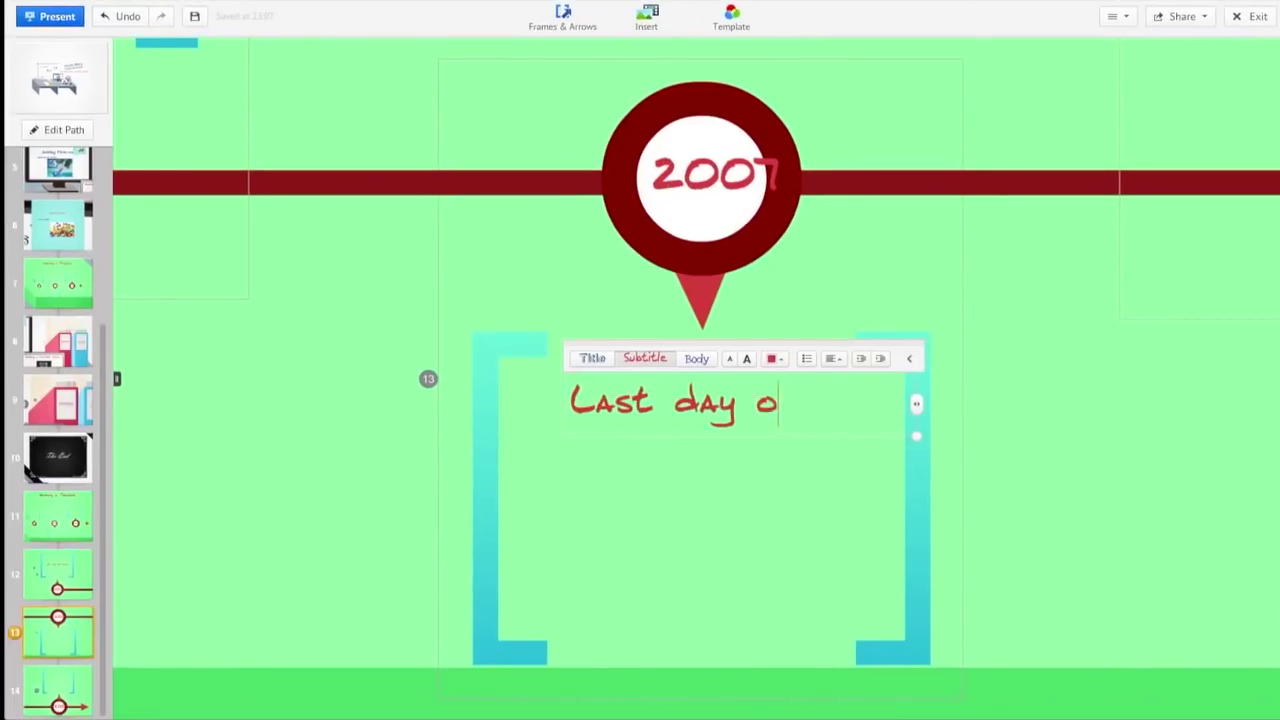
left_click(769, 491)
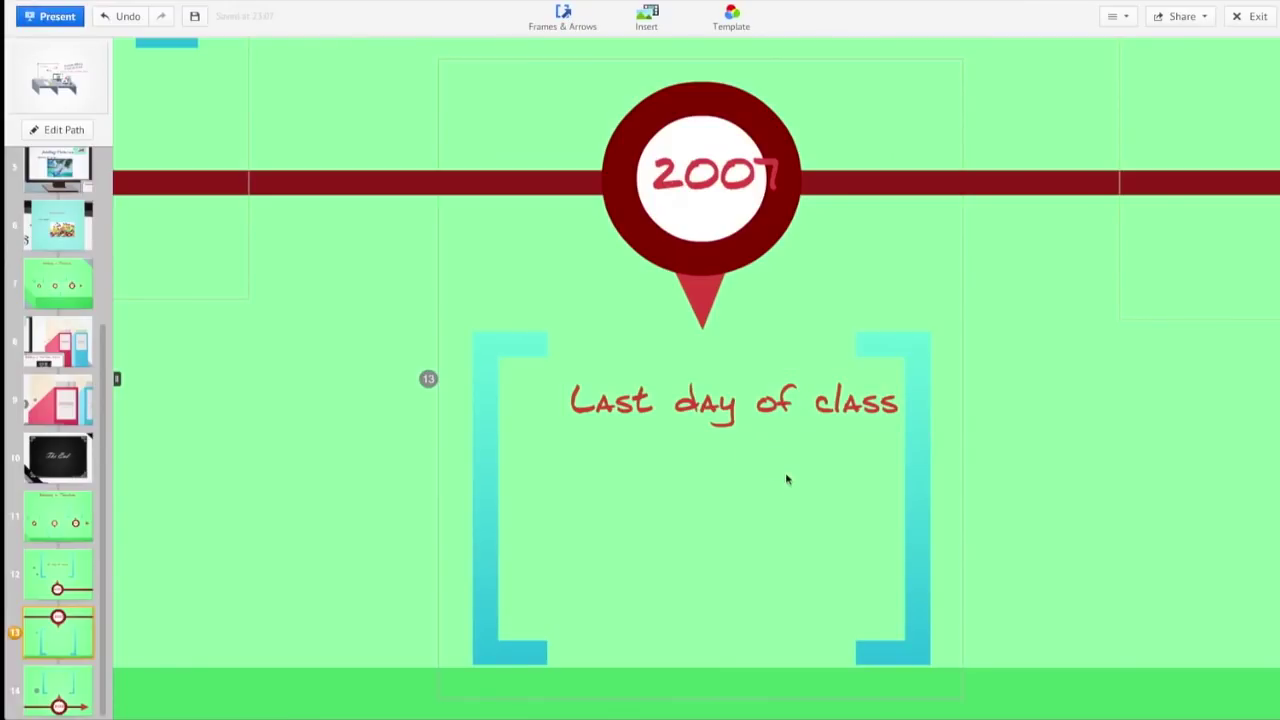
left_click(731, 408)
left_click_drag(731, 408, 701, 490)
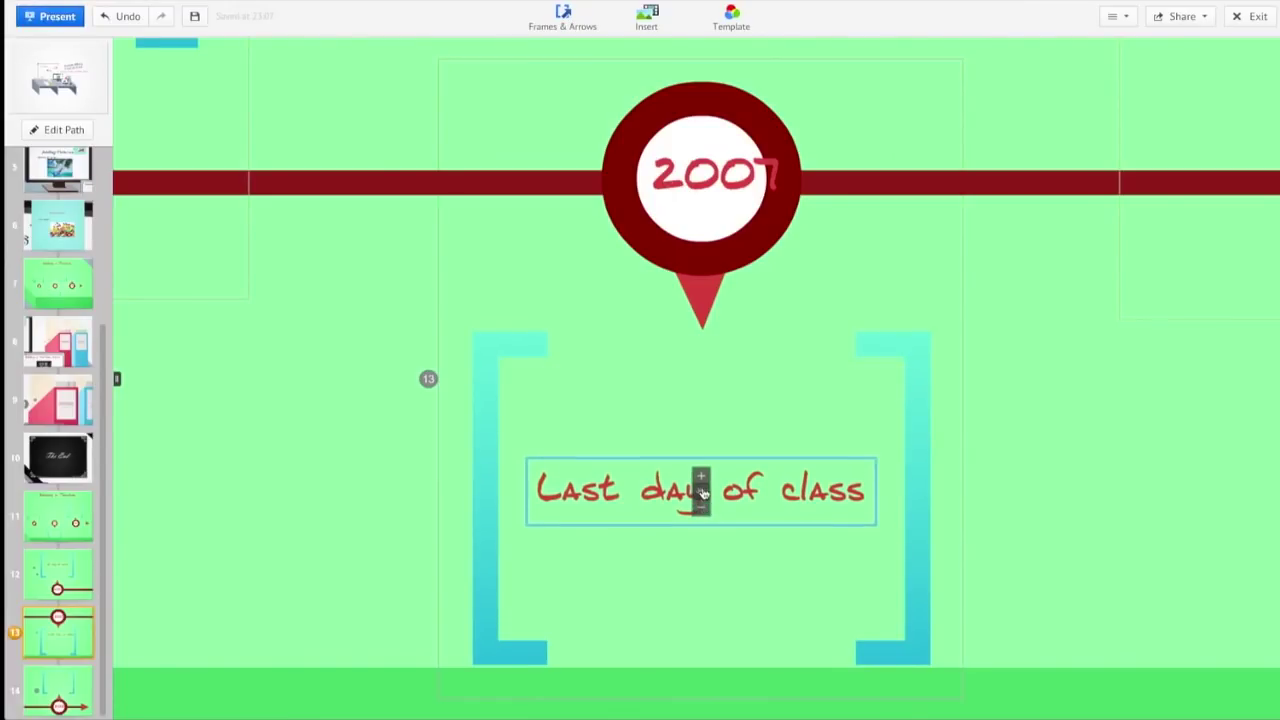
- Enter "1st day of college" in the 2012 bracket of the timeline and centre the text inside it
left_click(60, 690)
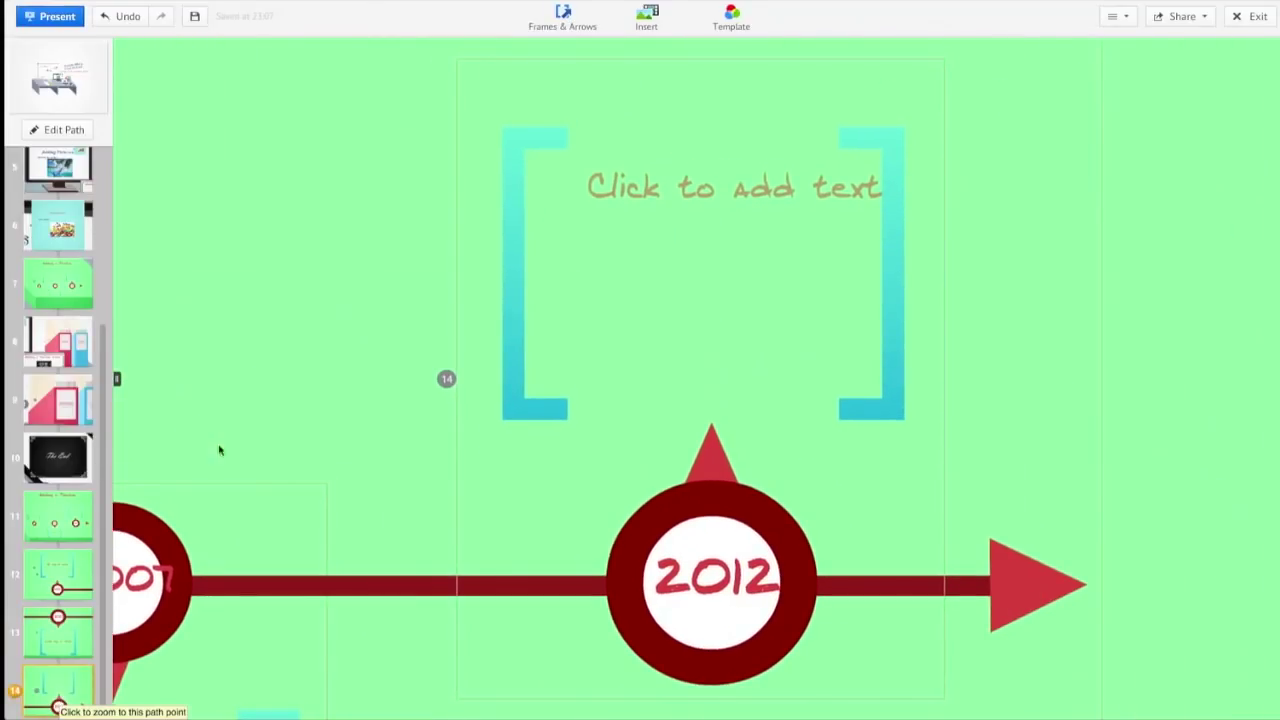
left_click(697, 194)
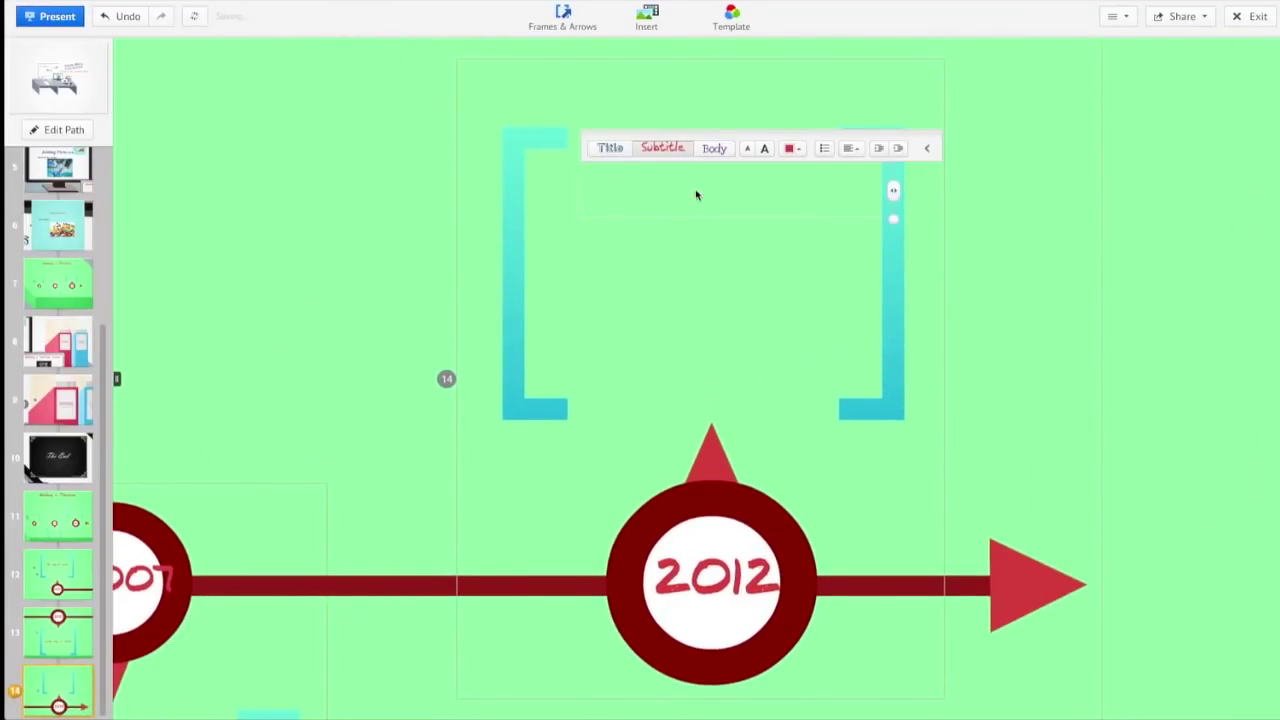
type("Ist day of college")
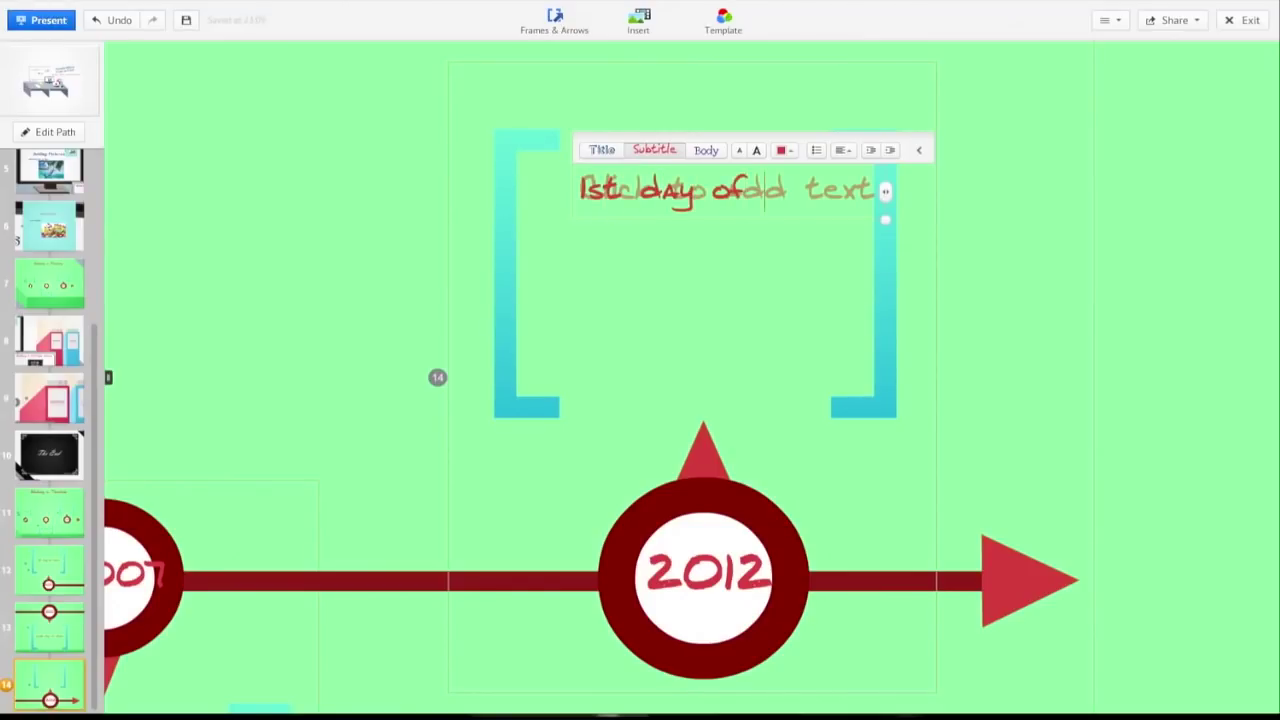
left_click(678, 249)
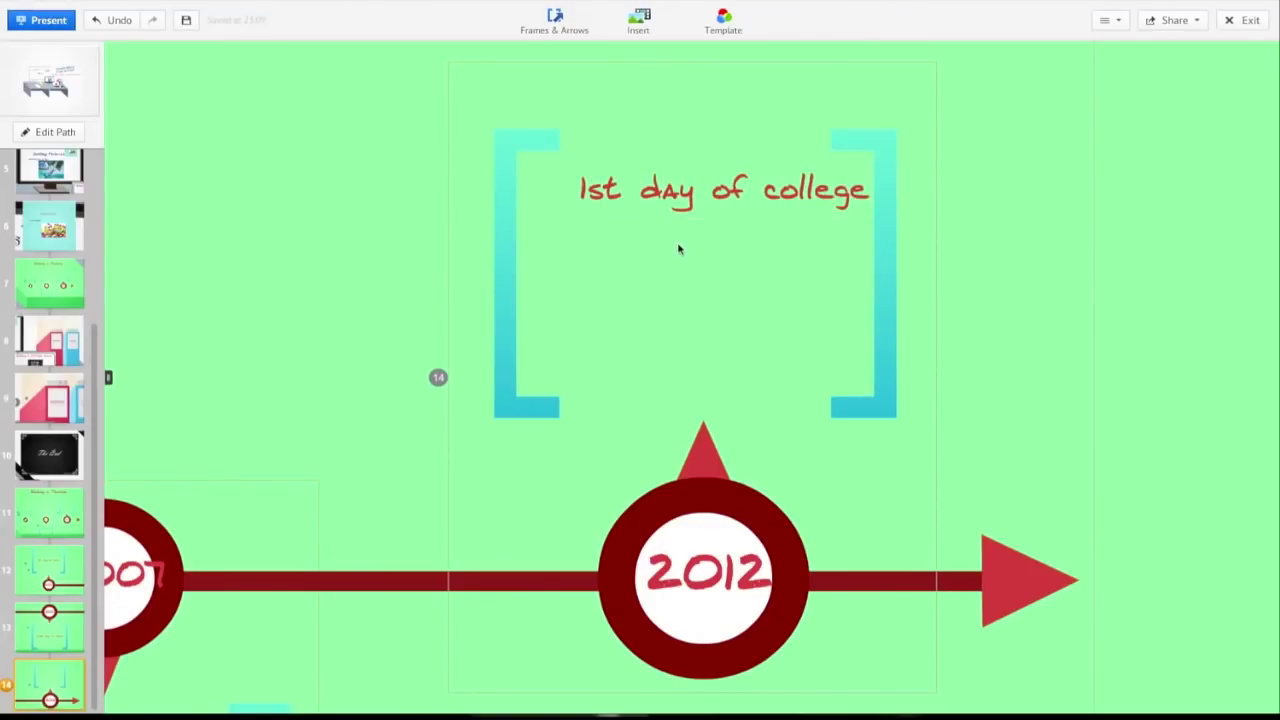
left_click(708, 210)
left_click_drag(726, 189, 703, 258)
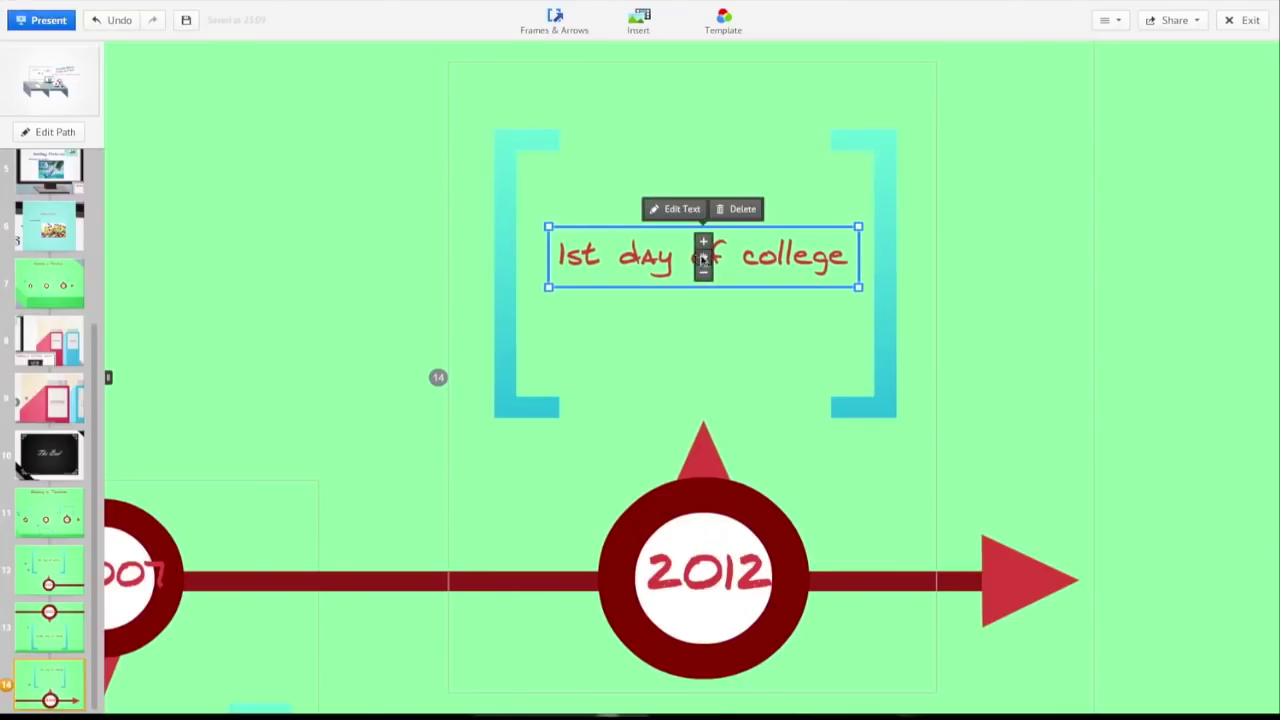
- Review the whole timeline in its overview frame, including the title placeholder overlapping the "Adding a Timeline" heading
left_click(58, 520)
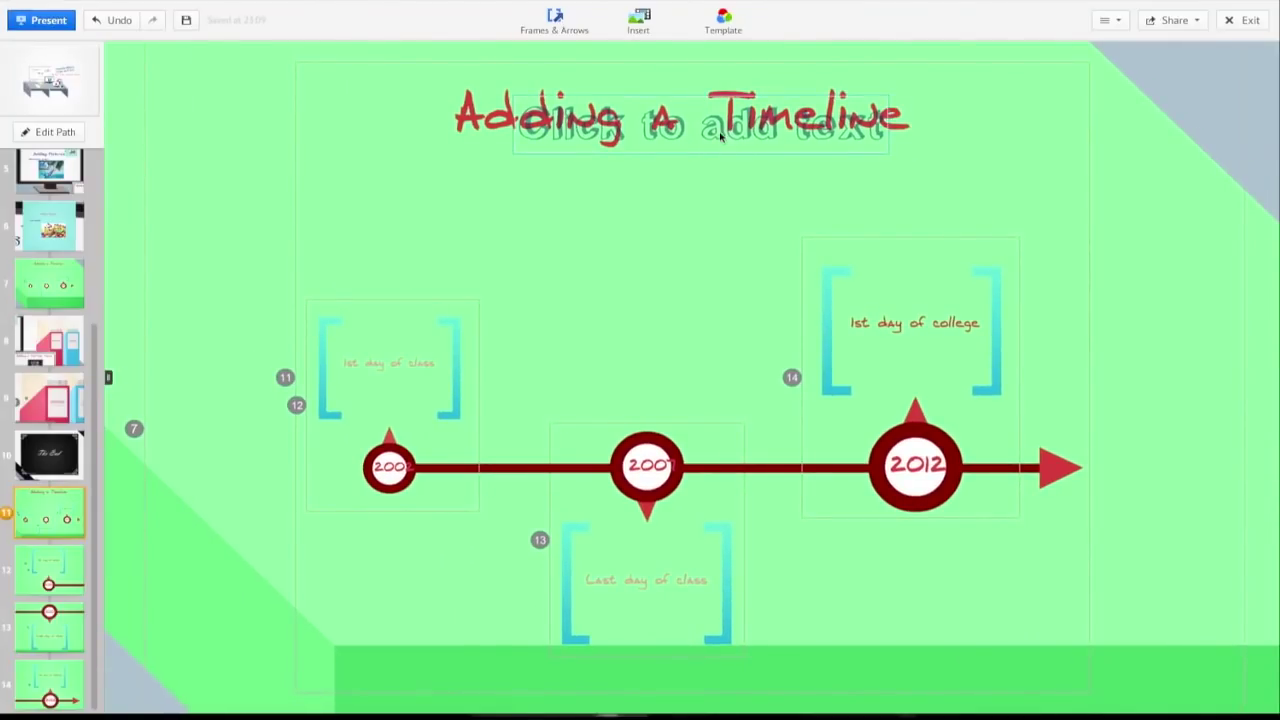
left_click(720, 136)
left_click(708, 241)
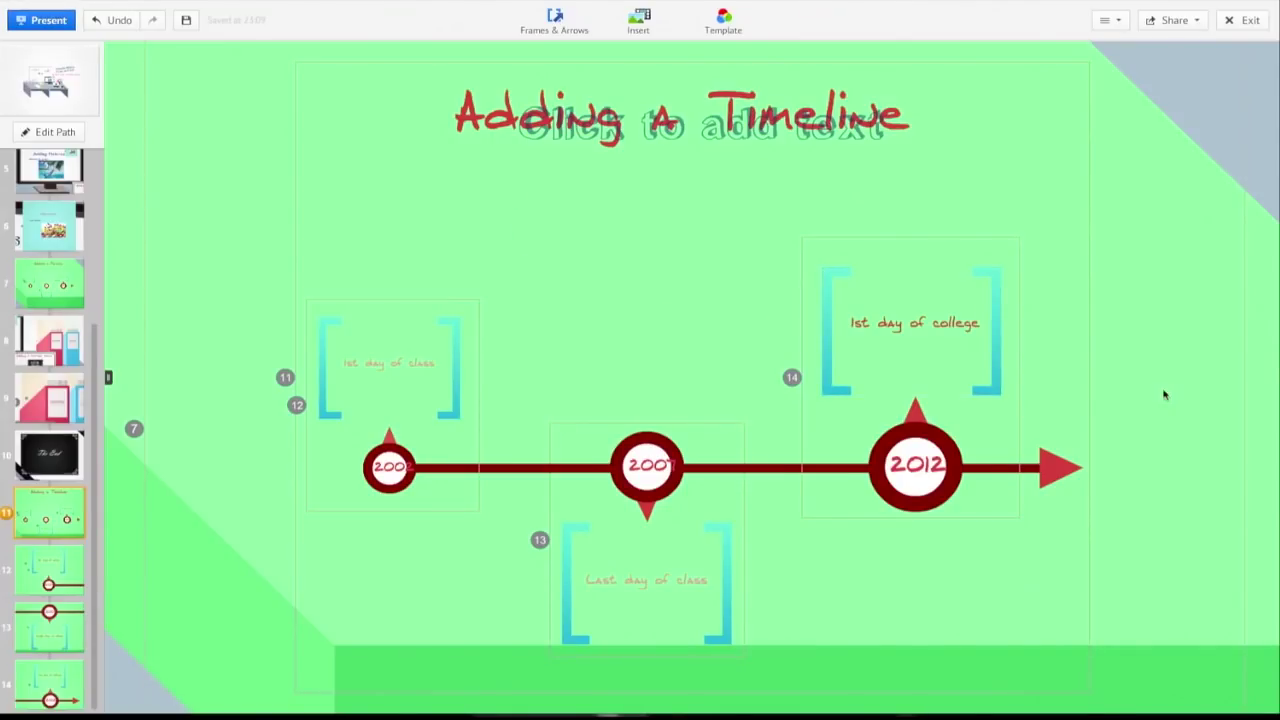
- Reorder the path so the timeline diagram's frames directly follow the "Adding a Timeline" frame, and go to the binders frame
scroll(1163, 394, "down", 1)
left_click(28, 355)
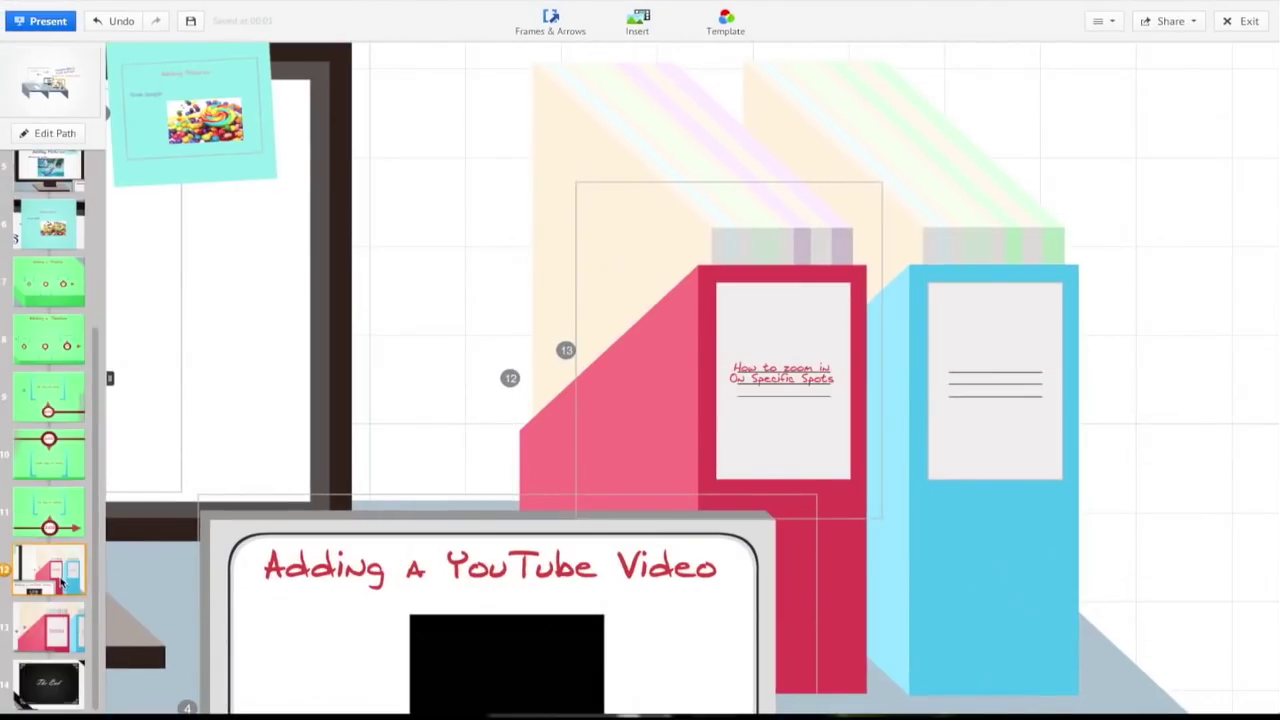
- Draw an invisible frame around the blue binder's label and place it in the path just before "The End"
left_click(569, 24)
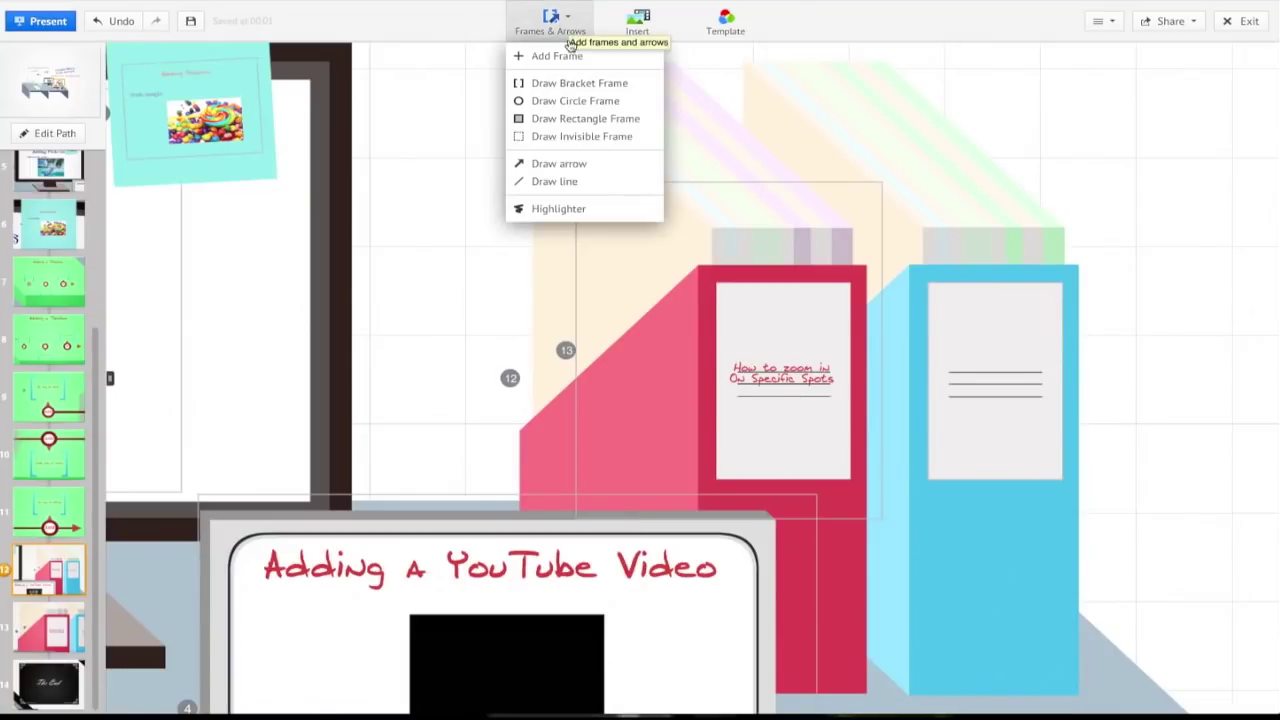
left_click(562, 137)
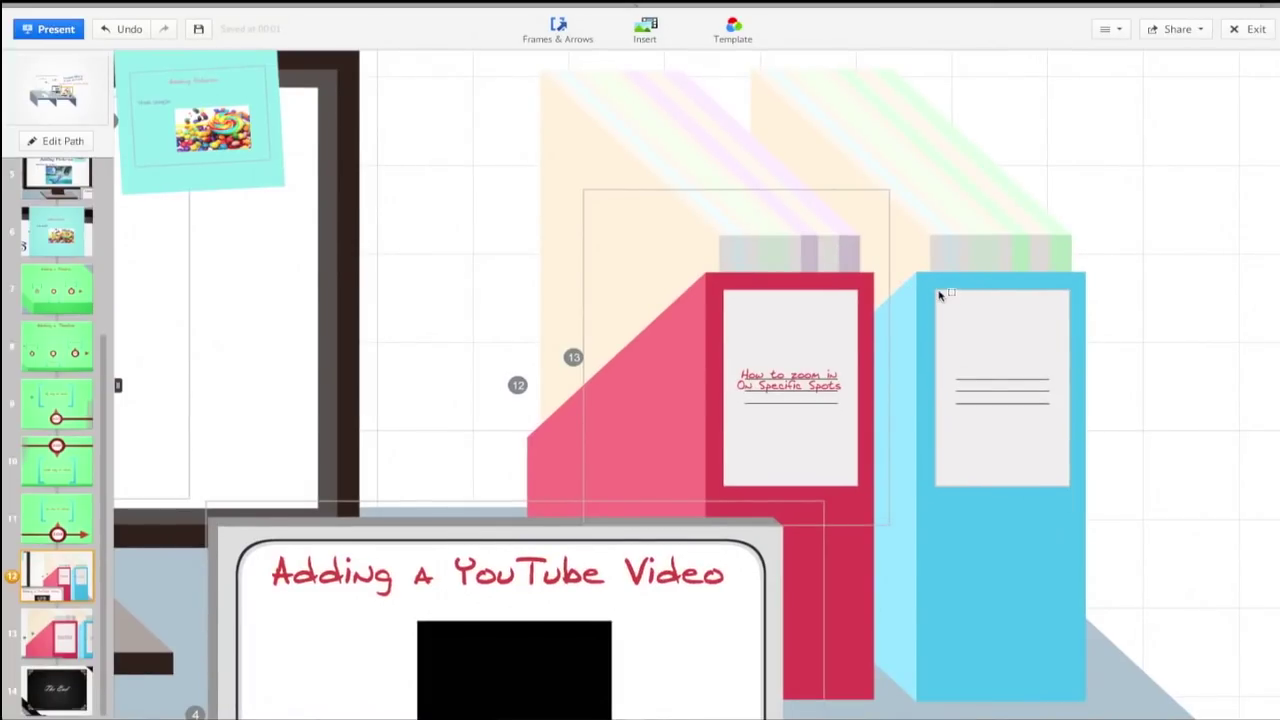
mouse_move(940, 293)
left_mouse_down()
mouse_move(1034, 343)
mouse_move(1068, 492)
left_mouse_up()
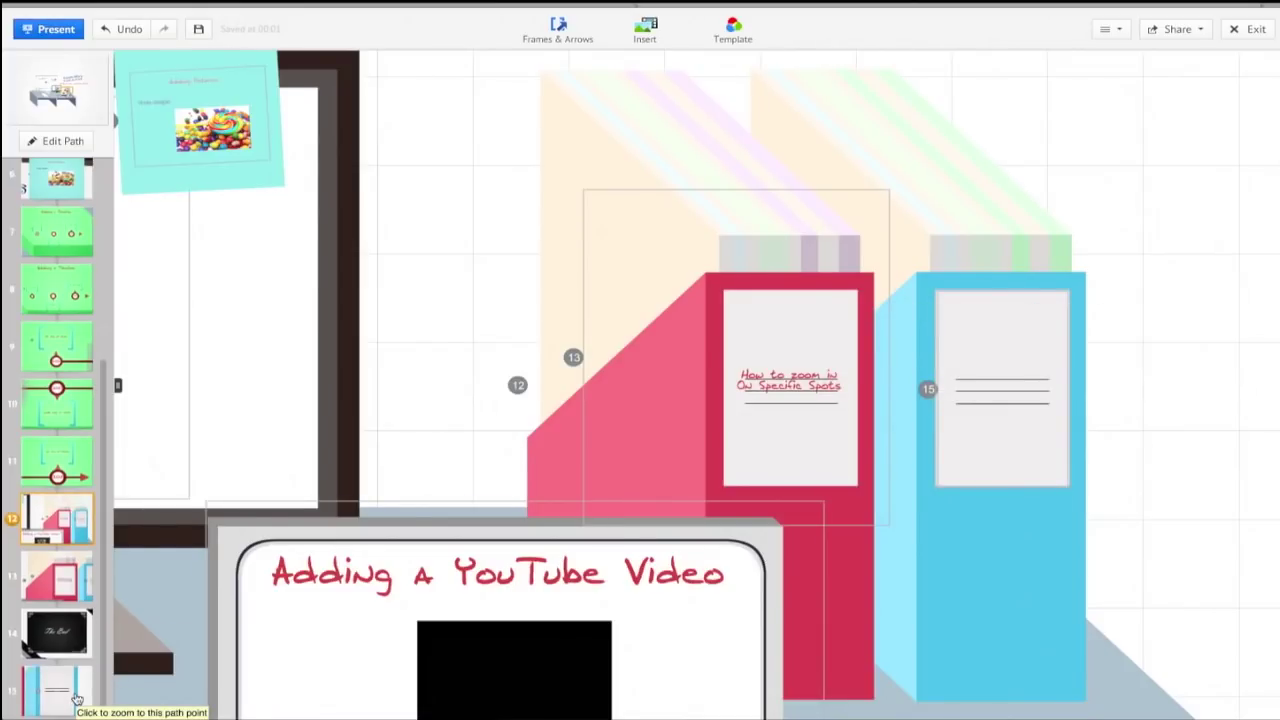
left_click_drag(76, 699, 54, 622)
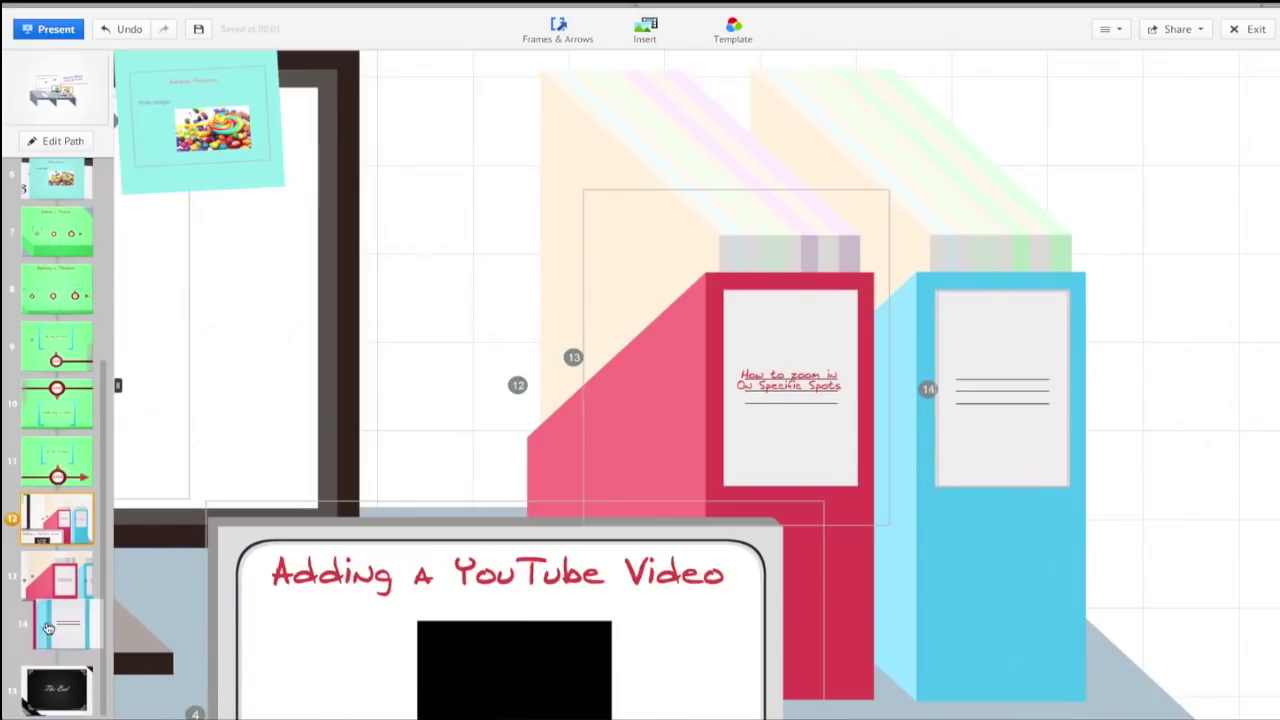
- Check the path's zoom views for the red binder, the blue binder's label and "The End"
left_click(63, 575)
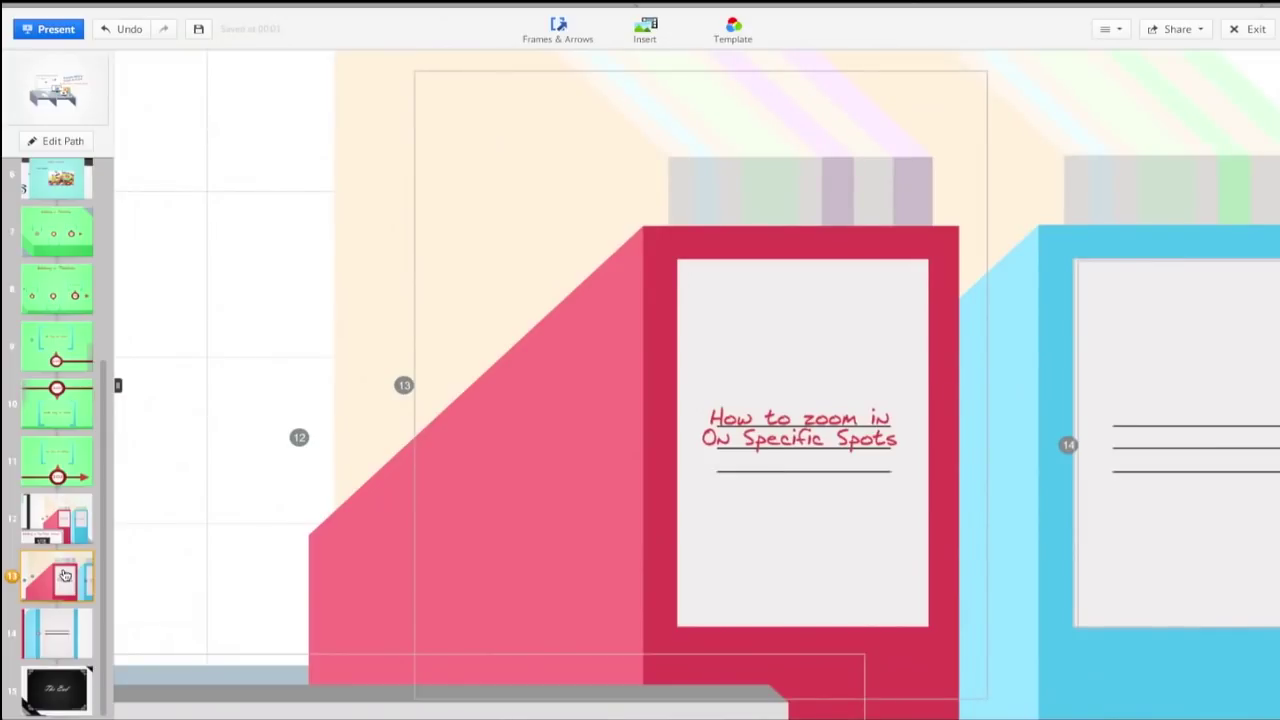
left_click(57, 633)
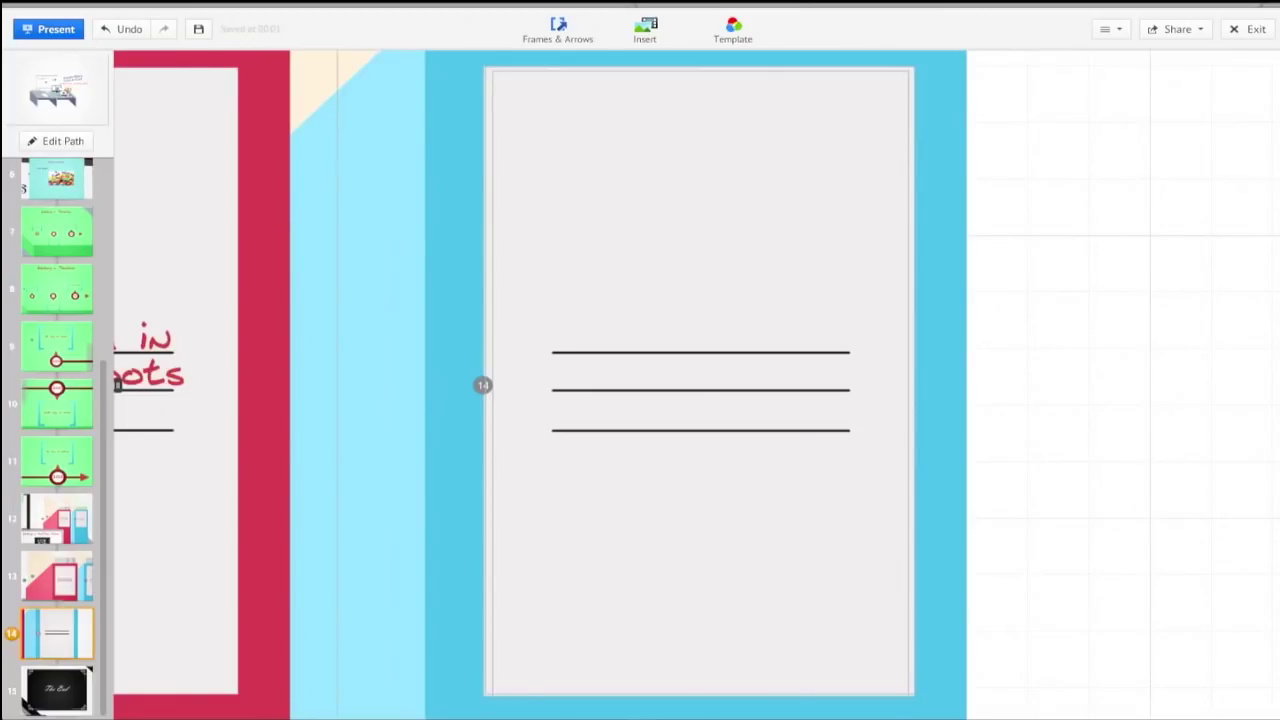
left_click(57, 690)
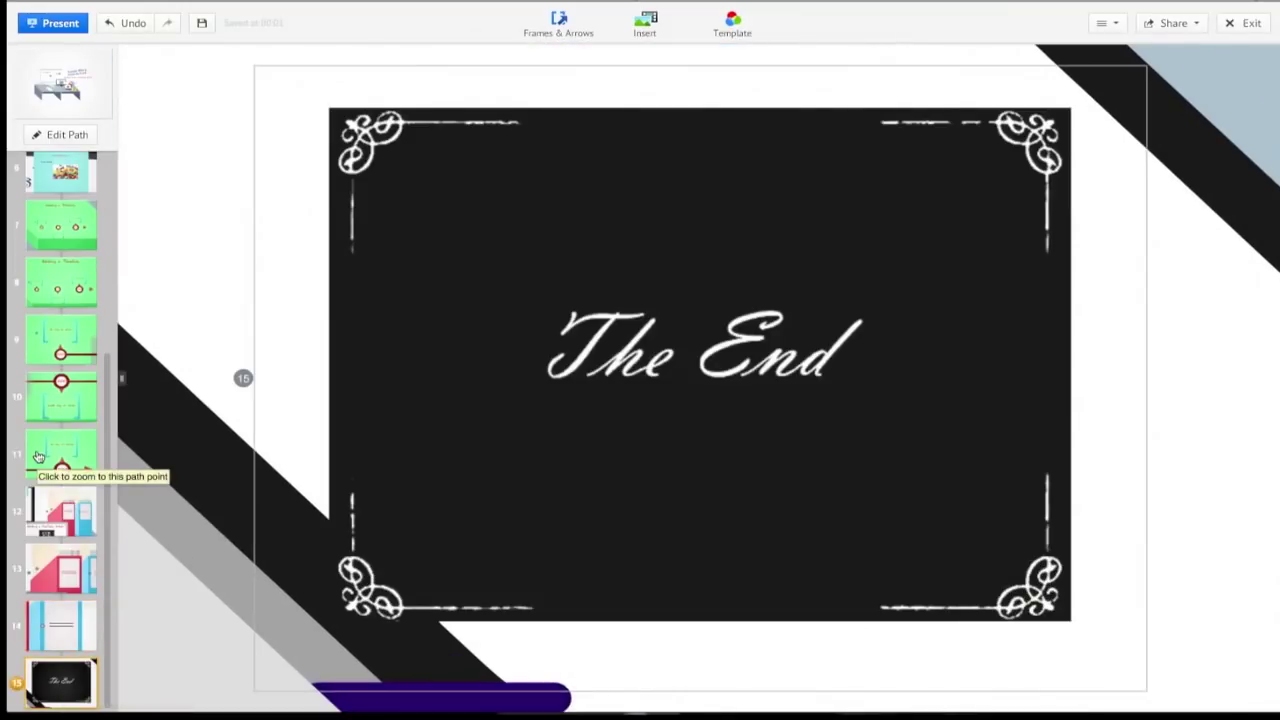
- Return to the opening desk overview at the first path point and start presenting the prezi
scroll(38, 456, "up", 5)
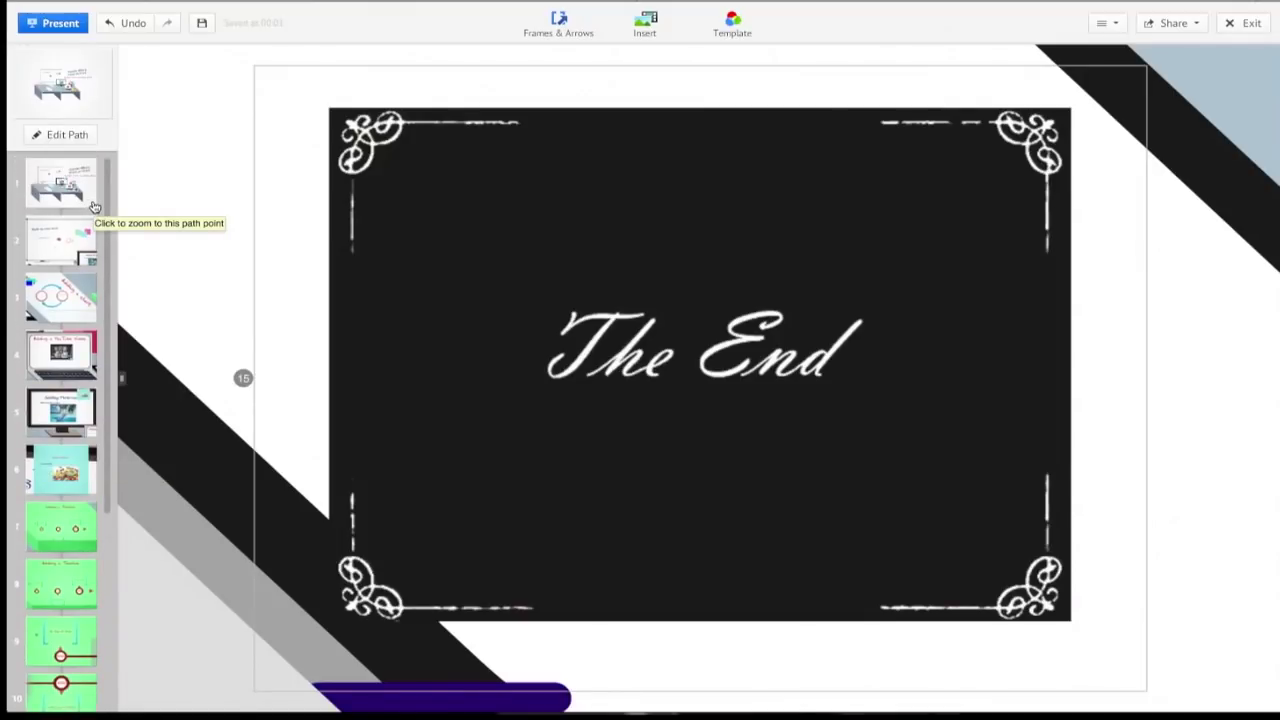
left_click(93, 206)
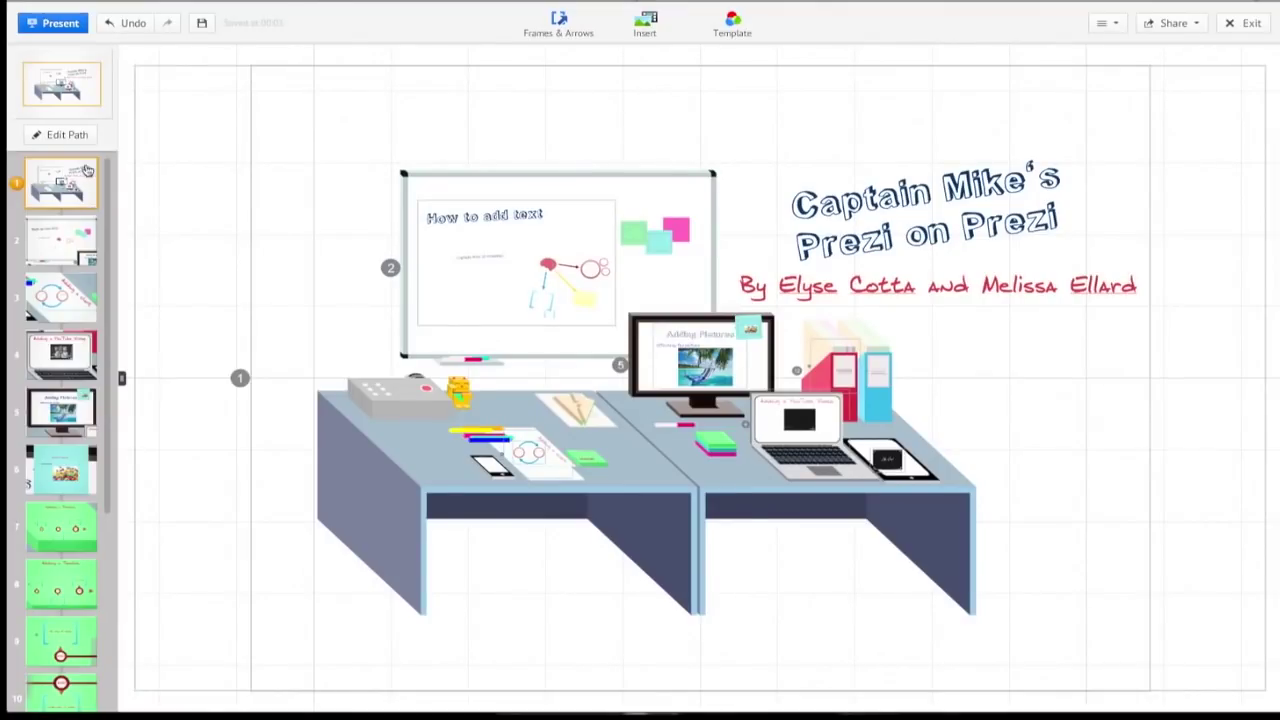
left_click(75, 27)
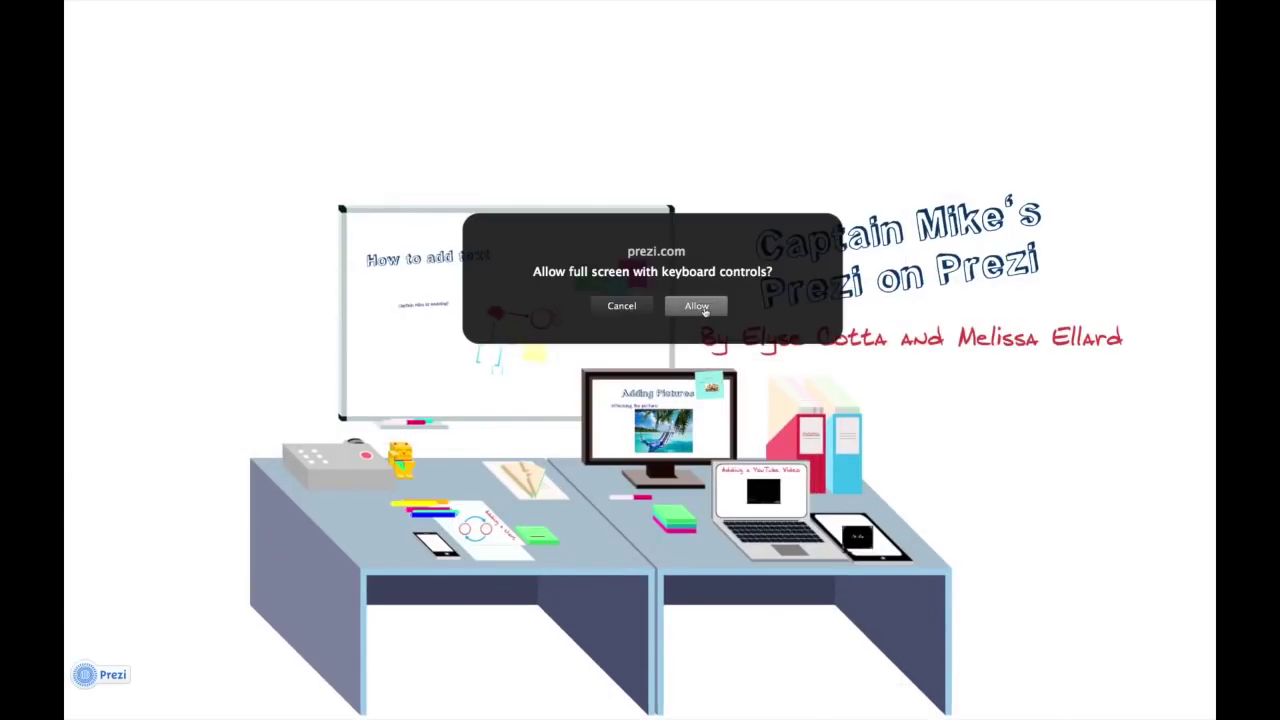